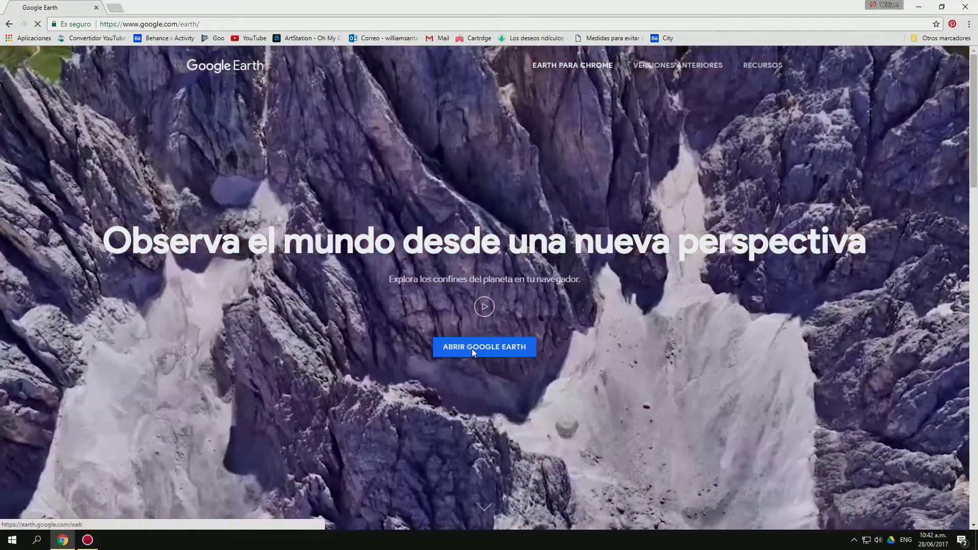
# Leave the intro preview and launch Google Earth (earth.google.com/web) in Chrome
pyautogui.click(472, 349)
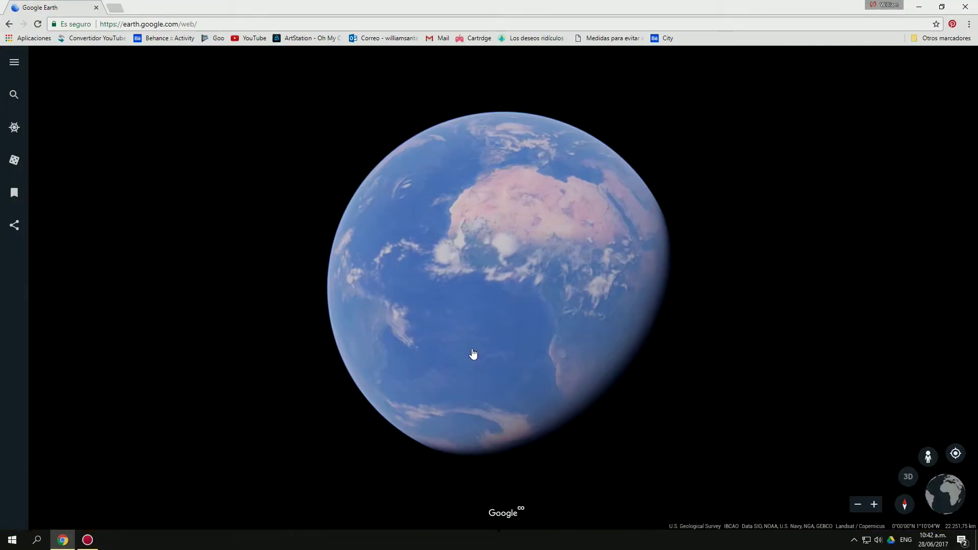
# Search Google Earth for 'miami' and zoom in on South Beach
pyautogui.click(15, 95)
pyautogui.write('miami')
pyautogui.press('Return')
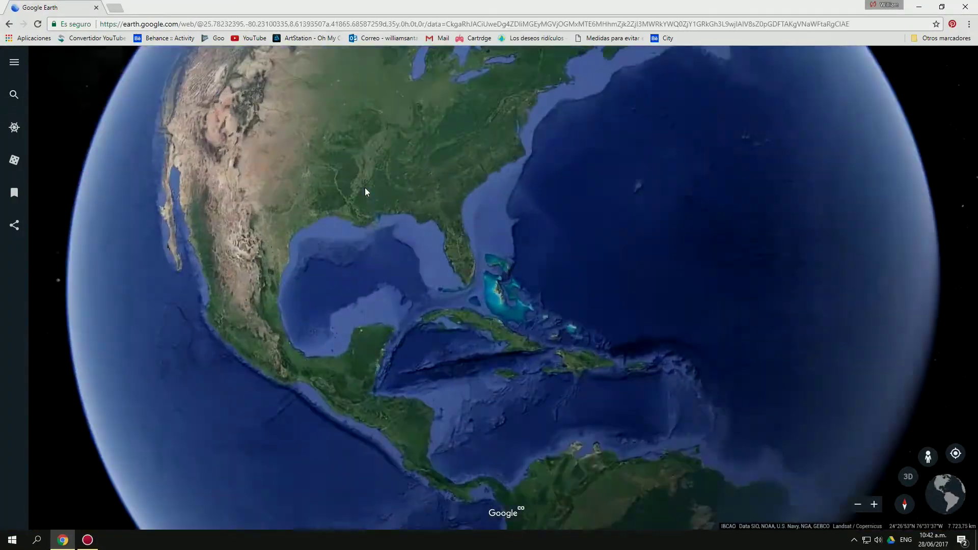
pyautogui.scroll(-5, 606, 204)
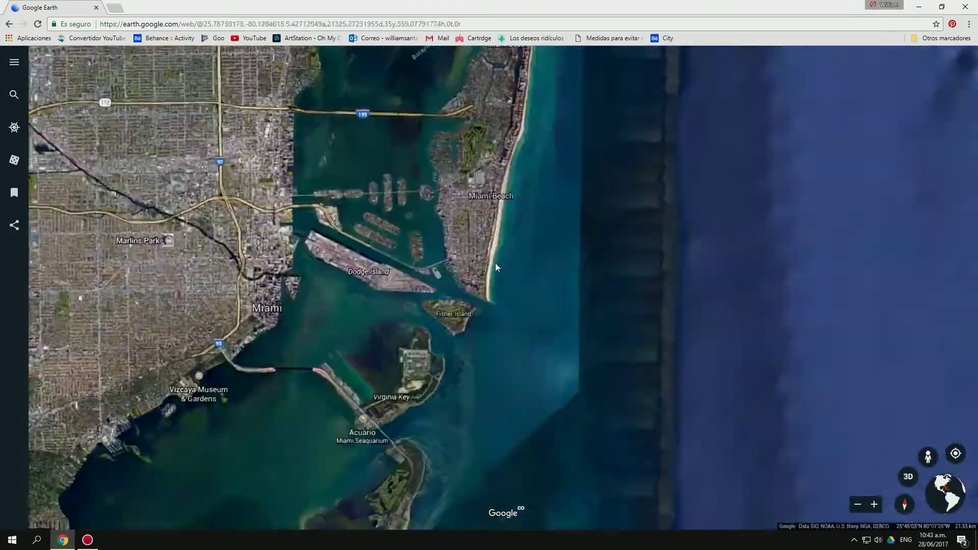
pyautogui.scroll(-5, 495, 263)
pyautogui.scroll(-3, 360, 213)
# Tilt into an oblique 3D view of South Pointe and fine-tune the zoom
pyautogui.click(910, 477)
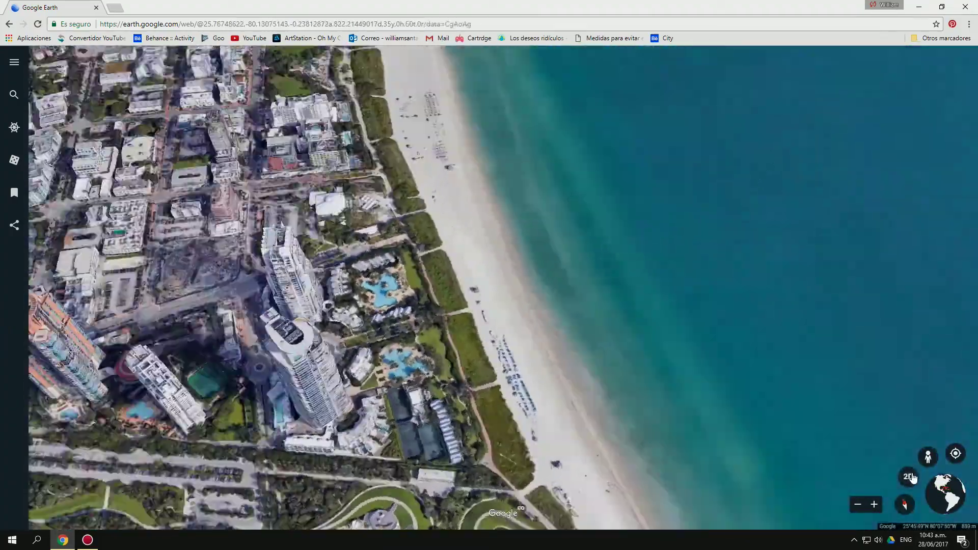
pyautogui.scroll(2, 496, 333)
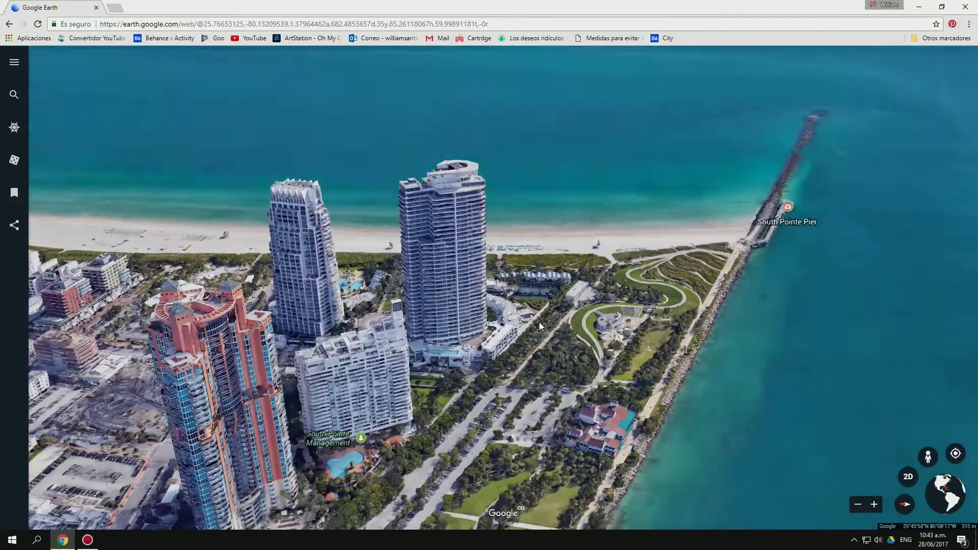
pyautogui.scroll(2, 437, 297)
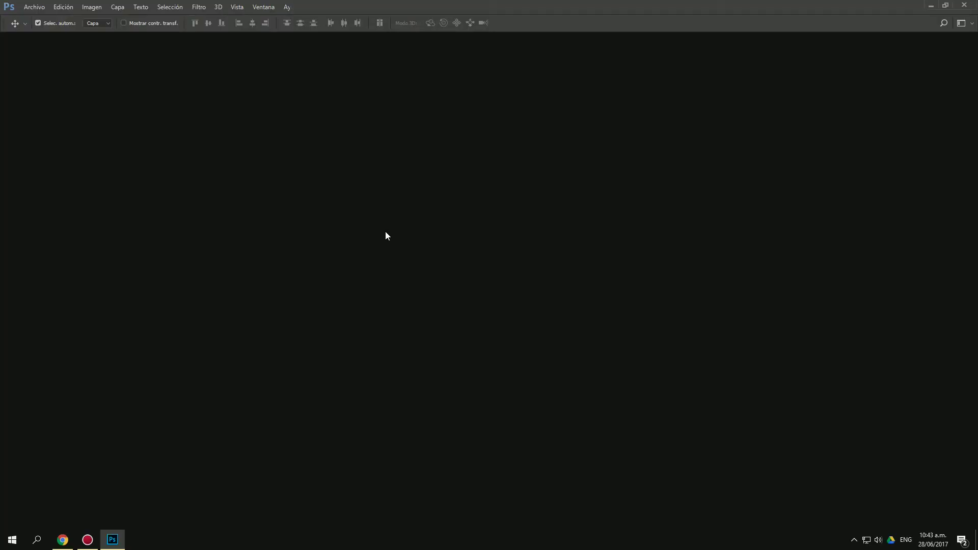
# Create a blank document with Ctrl+N and paste the screenshot in as Capa 1
pyautogui.hotkey('ctrl', 'n')
pyautogui.press('Return')
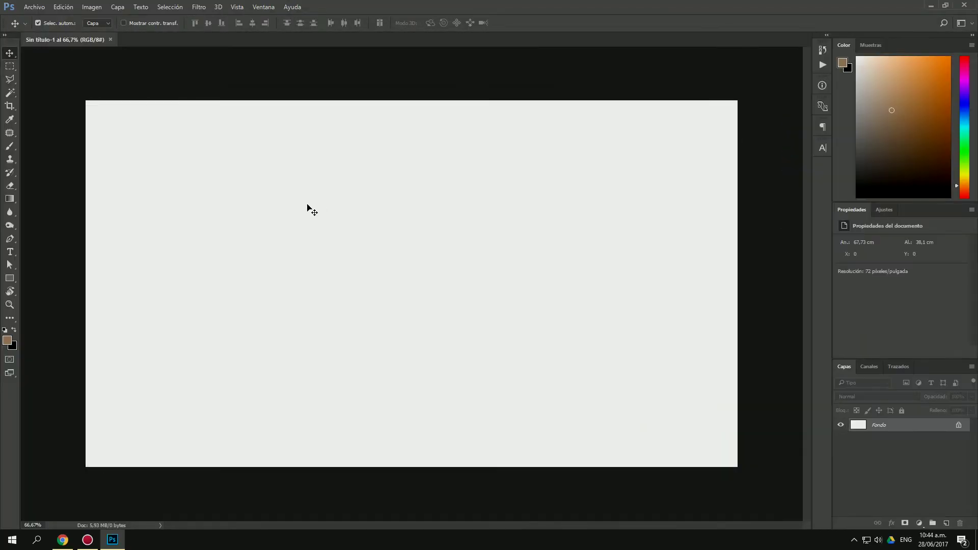
pyautogui.hotkey('ctrl', 'v')
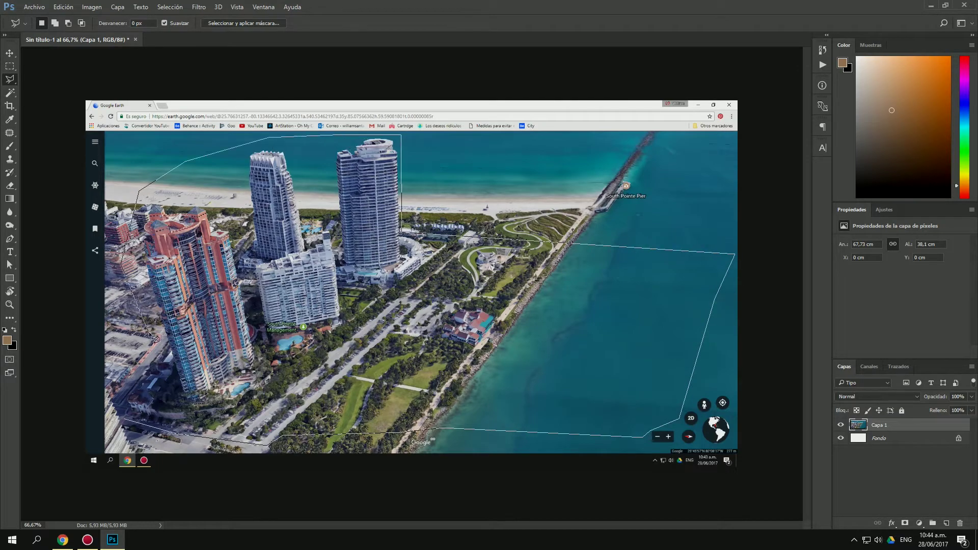
# Invert the traced lasso selection and delete everything outside the outlined area
pyautogui.hotkey('ctrl', 'shift', 'i')
pyautogui.press('Delete')
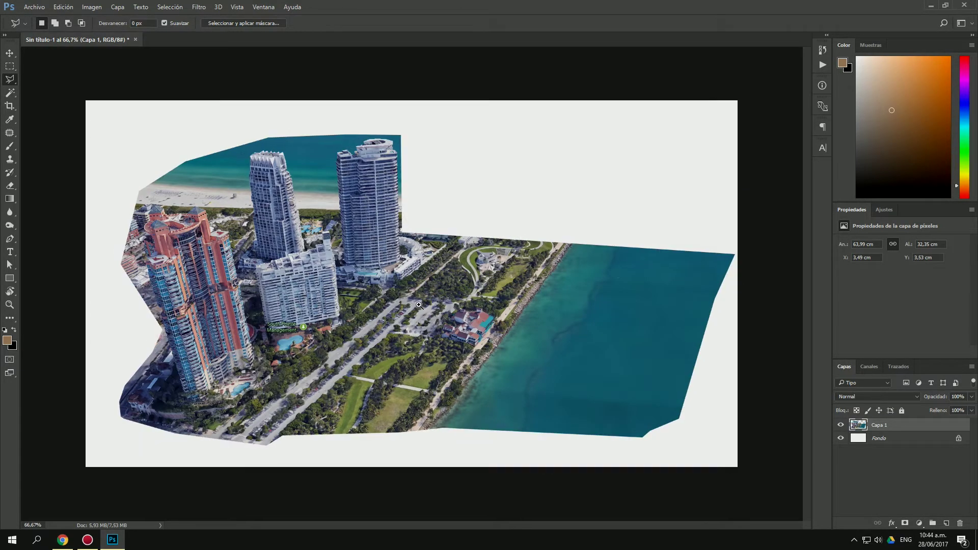
pyautogui.scroll(5, 184, 148)
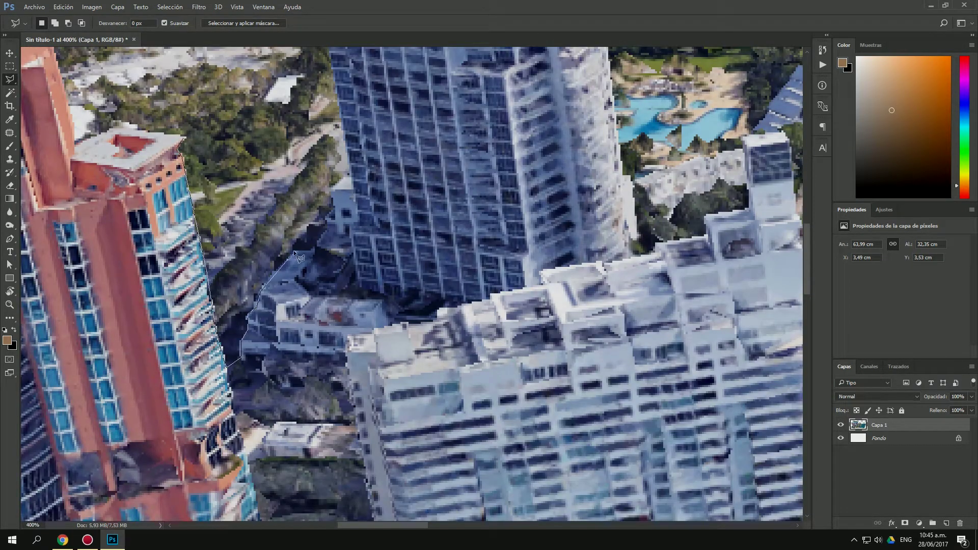
# Outline the sea and beach beside the tower with the Polygonal Lasso and delete them to white
pyautogui.scroll(5, 344, 182)
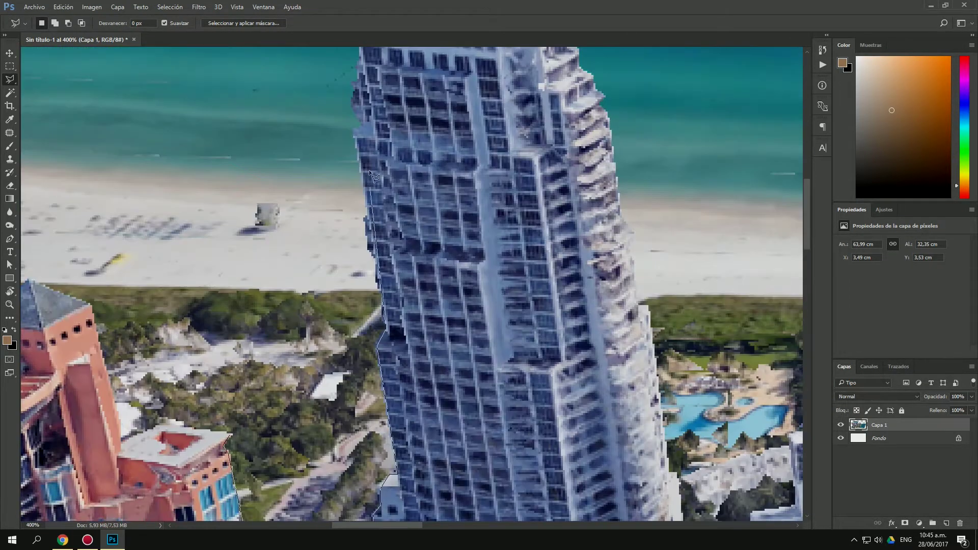
pyautogui.scroll(-2, 371, 174)
pyautogui.click(239, 72)
pyautogui.click(238, 118)
pyautogui.click(274, 291)
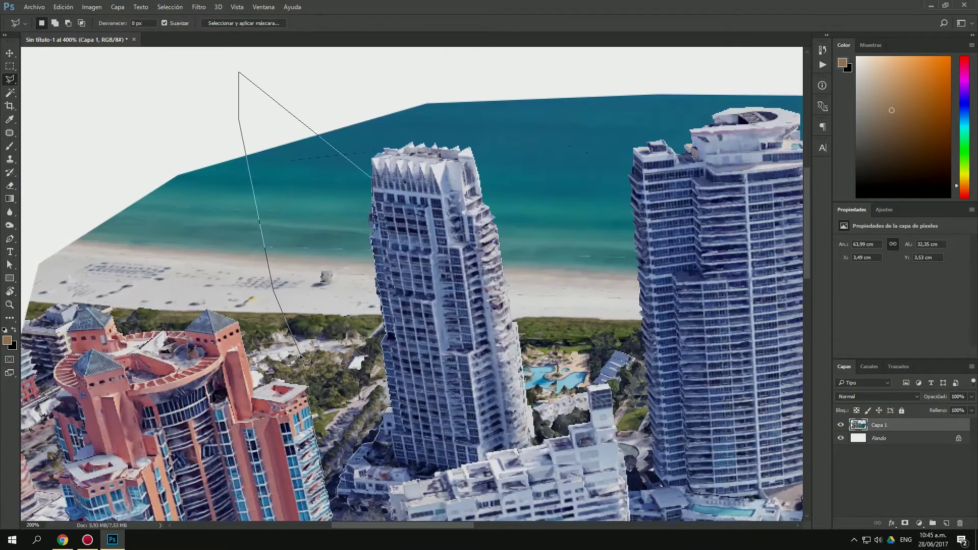
pyautogui.doubleClick(303, 359)
pyautogui.press('Delete')
# Pan along the tower edges and begin outlining the right tower's rooftop
pyautogui.scroll(1, 359, 209)
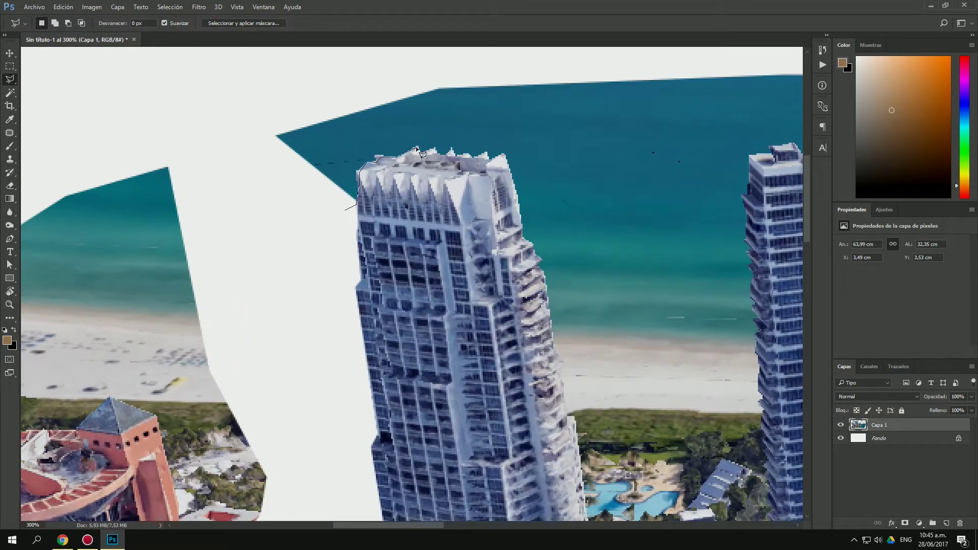
pyautogui.scroll(1, 451, 162)
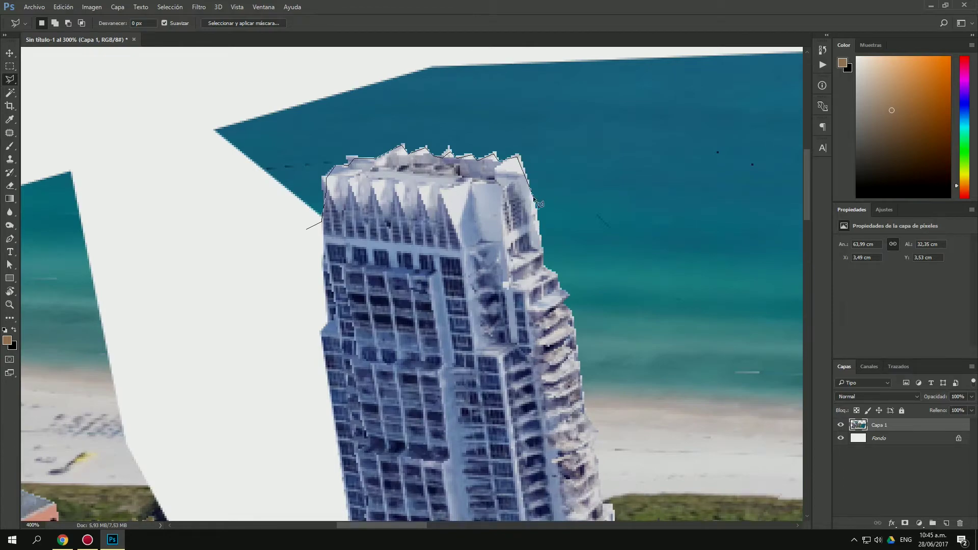
pyautogui.moveTo(544, 268); pyautogui.dragTo(367, 167)
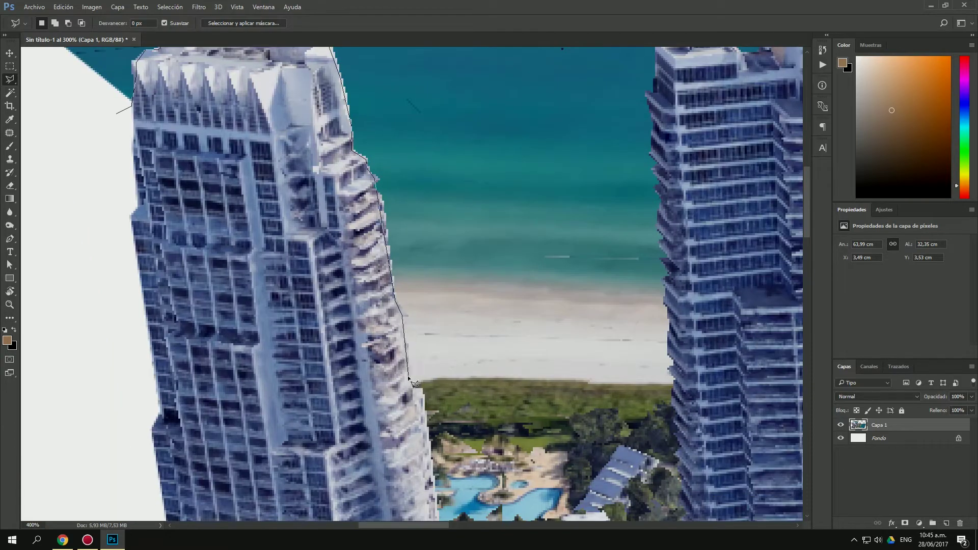
pyautogui.scroll(-1, 414, 382)
pyautogui.scroll(-2, 356, 306)
pyautogui.scroll(2, 291, 226)
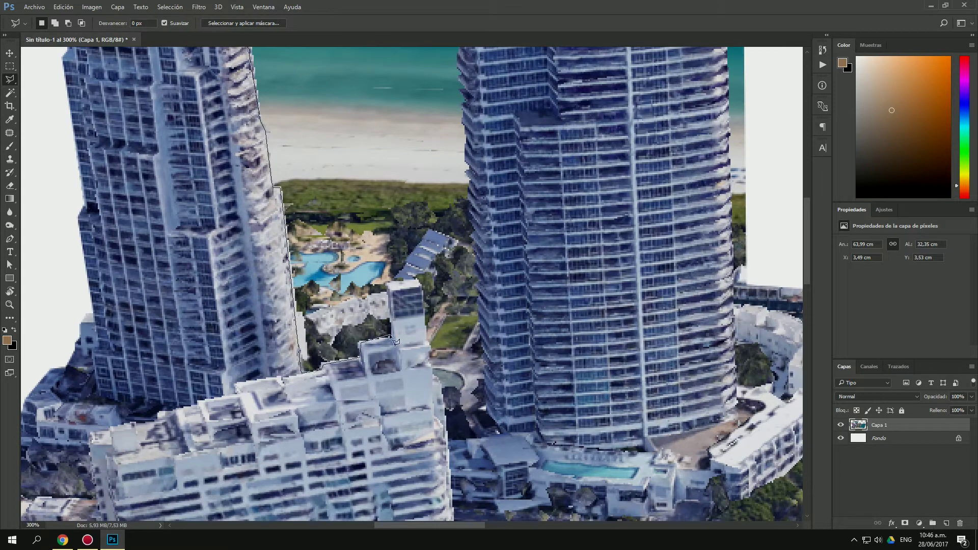
pyautogui.moveTo(443, 389); pyautogui.dragTo(360, 322)
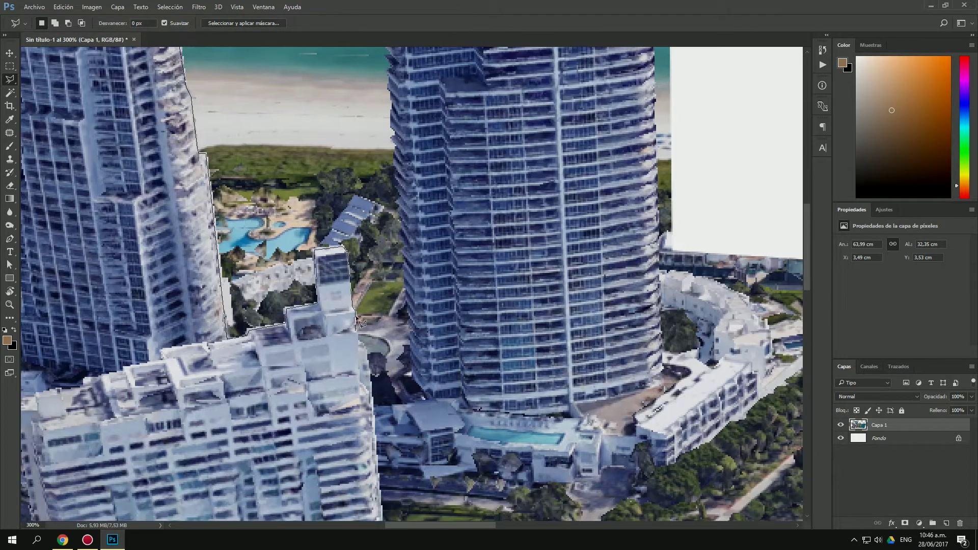
pyautogui.scroll(3, 397, 252)
pyautogui.scroll(5, 393, 136)
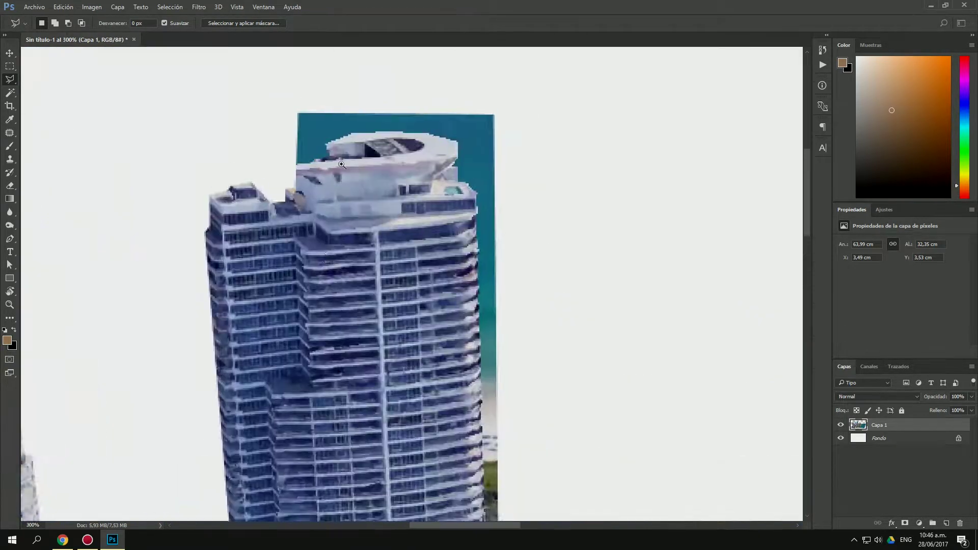
pyautogui.click(341, 164)
pyautogui.click(261, 177)
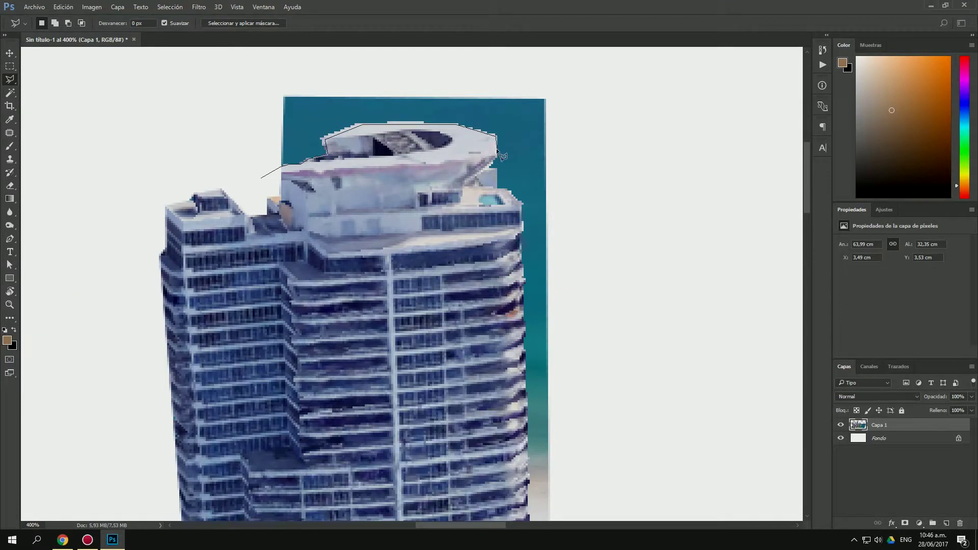
# Pan across the low buildings and park edge, then zoom out to the whole image
pyautogui.moveTo(540, 383); pyautogui.dragTo(482, 132)
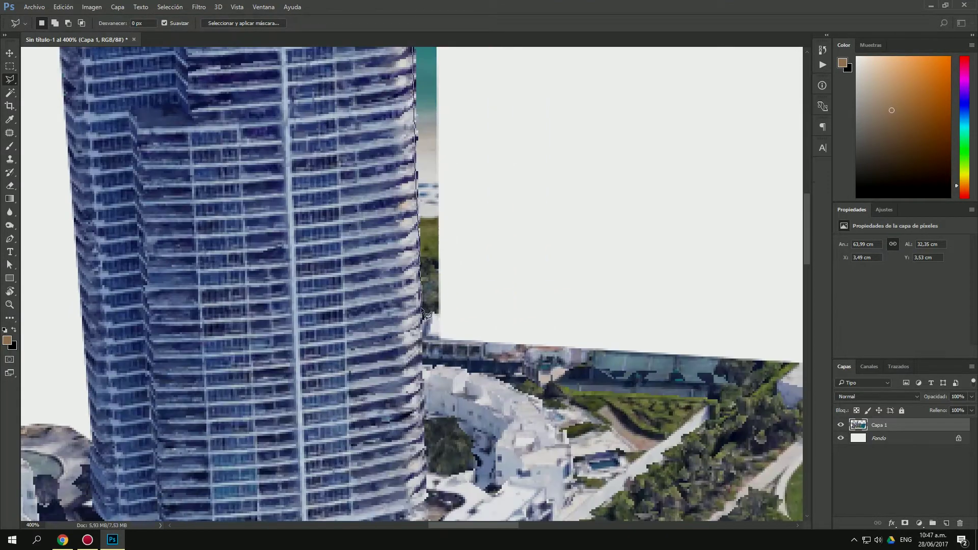
pyautogui.keyDown('ctrl'); pyautogui.click(482, 383); pyautogui.keyUp('ctrl')
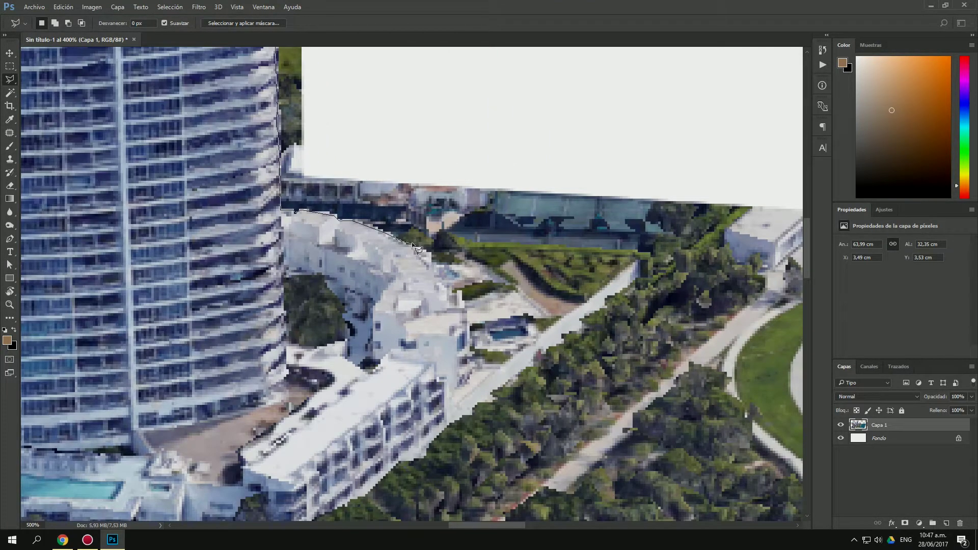
pyautogui.moveTo(681, 259); pyautogui.dragTo(449, 231)
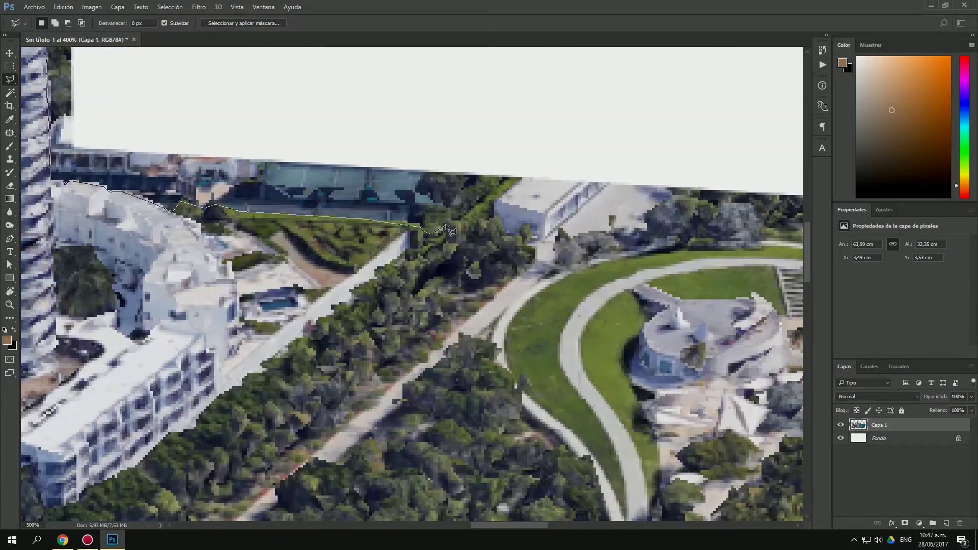
pyautogui.keyDown('alt'); pyautogui.click(539, 256); pyautogui.keyUp('alt')
pyautogui.moveTo(540, 256); pyautogui.dragTo(273, 243)
pyautogui.hotkey('ctrl', '-')
pyautogui.hotkey('ctrl', '-')
pyautogui.hotkey('ctrl', '-')
pyautogui.hotkey('ctrl', '-')
pyautogui.hotkey('ctrl', '-')
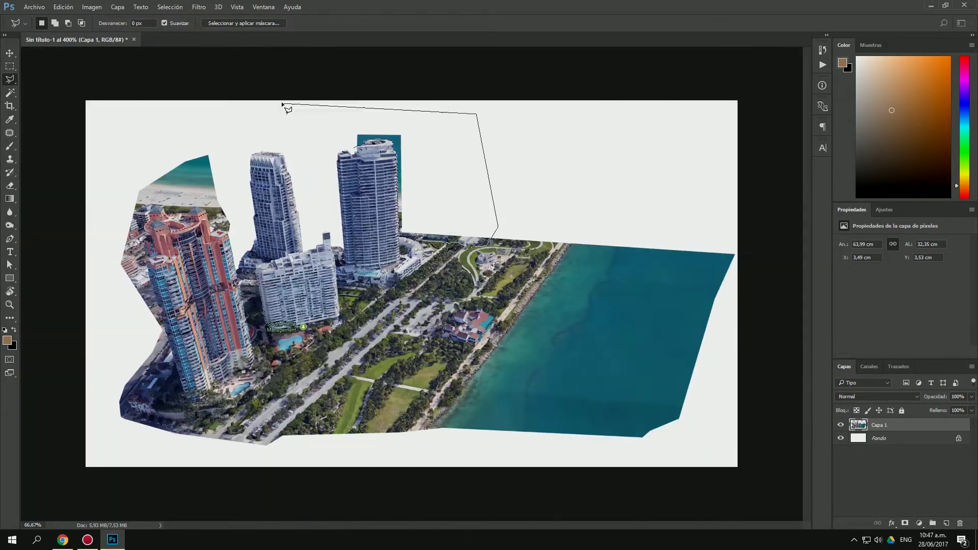
# Trace the city block outline, adding a point near the bottom-left corner
pyautogui.hotkey('ctrl', '+')
pyautogui.hotkey('ctrl', '+')
pyautogui.hotkey('ctrl', '+')
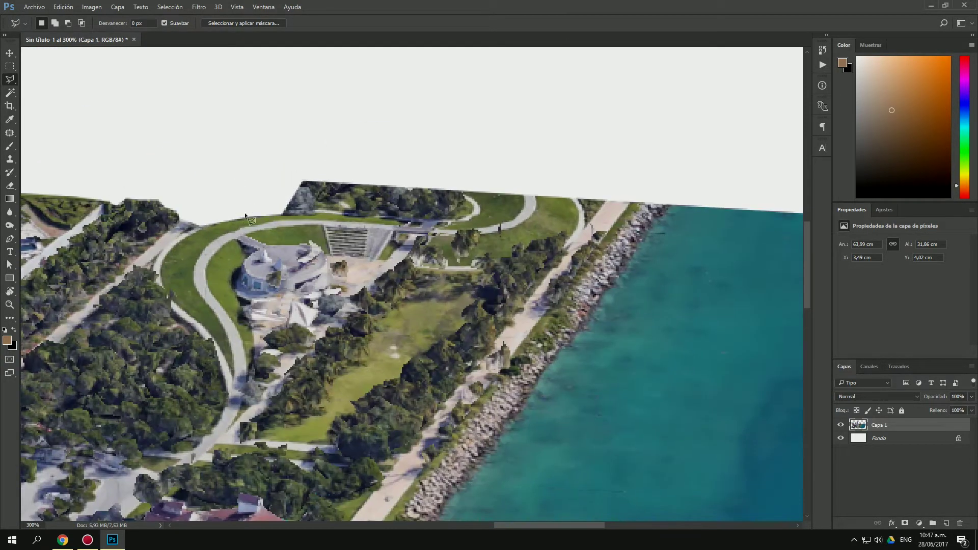
pyautogui.hotkey('ctrl', '-')
pyautogui.hotkey('ctrl', '-')
pyautogui.hotkey('ctrl', '-')
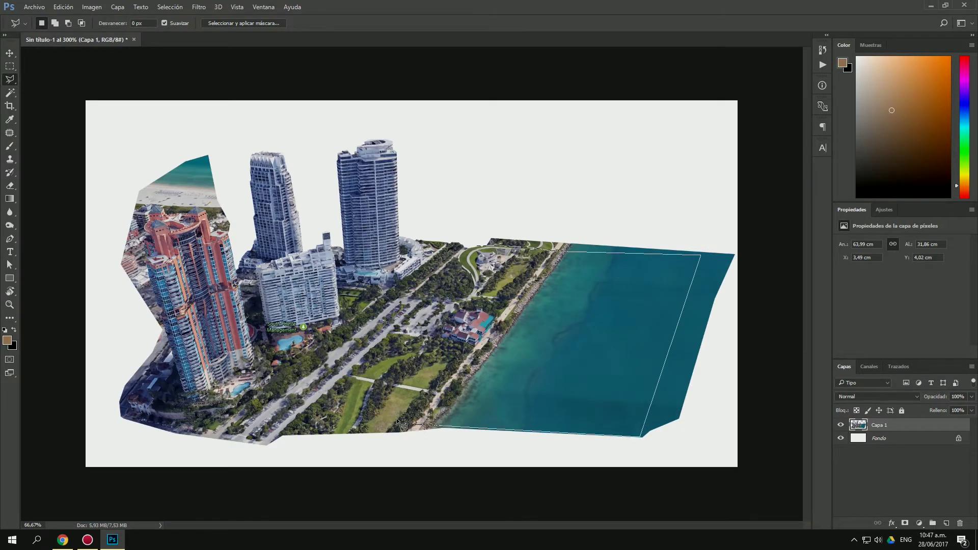
pyautogui.hotkey('ctrl', '+')
pyautogui.click(206, 479)
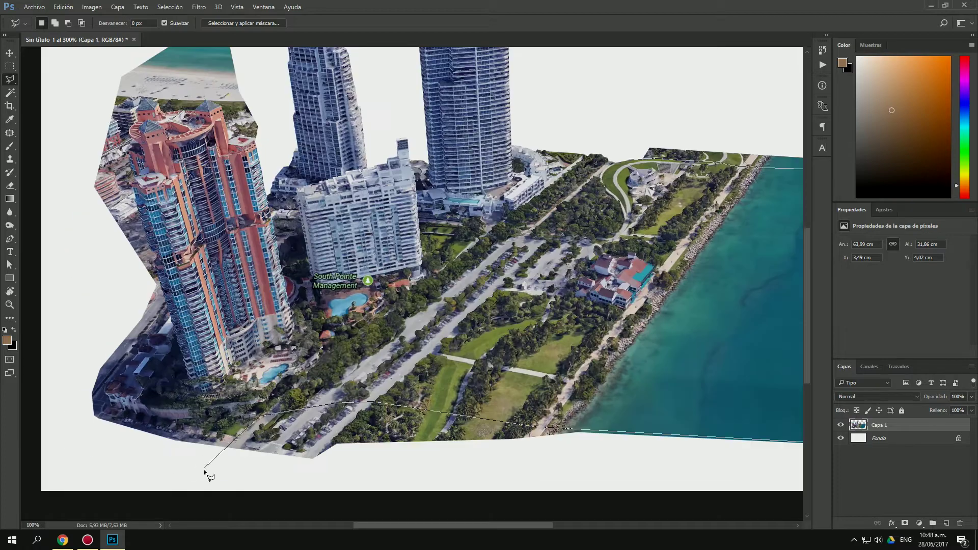
pyautogui.hotkey('ctrl', '-')
pyautogui.hotkey('ctrl', '-')
pyautogui.hotkey('ctrl', '+')
pyautogui.hotkey('ctrl', '+')
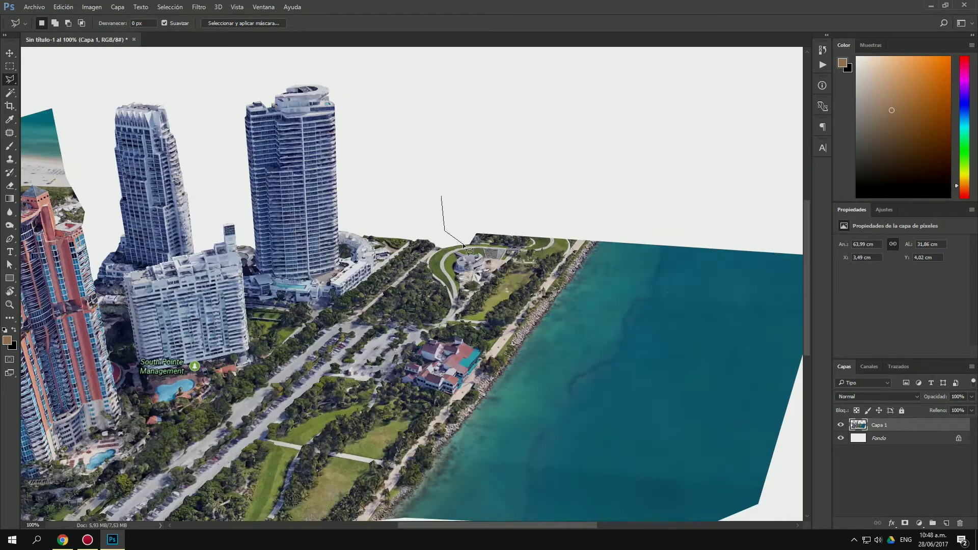
pyautogui.hotkey('ctrl', '-')
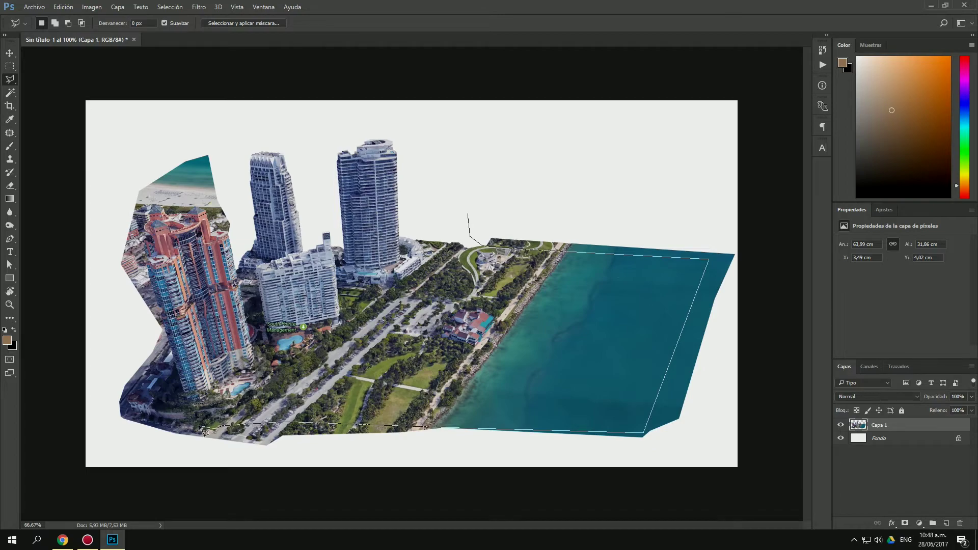
# Continue the outline past the tower's rooftop and along the beach
pyautogui.scroll(3, 128, 457)
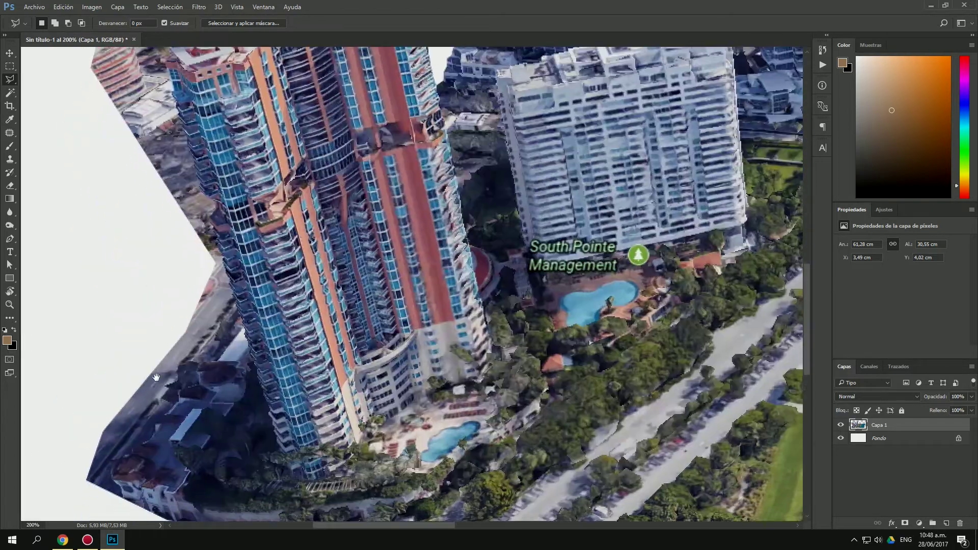
pyautogui.scroll(-3, 336, 498)
pyautogui.scroll(3, 250, 316)
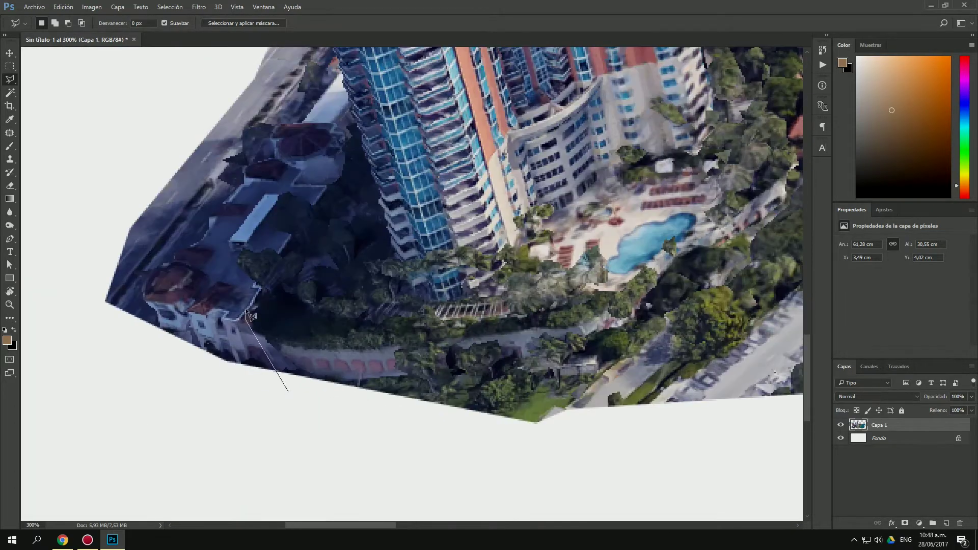
pyautogui.scroll(2, 336, 179)
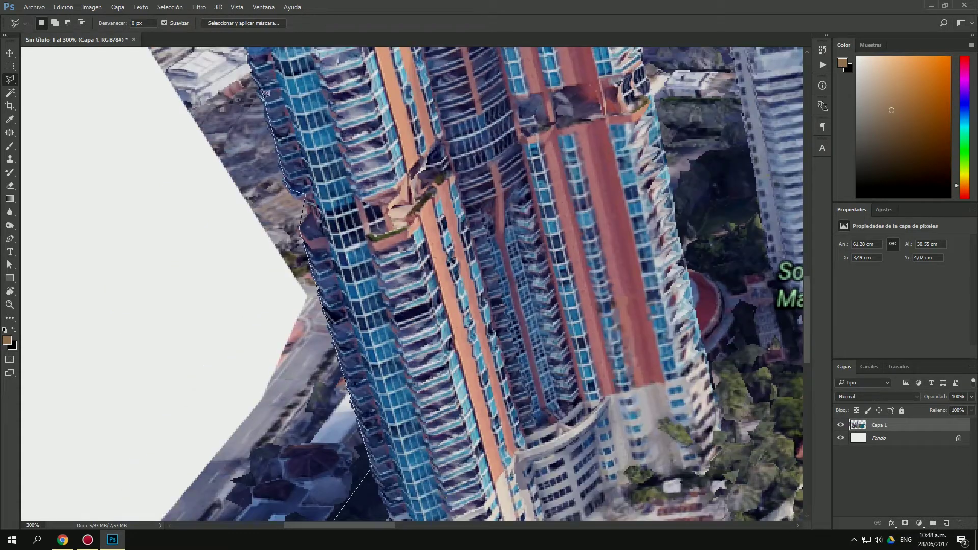
pyautogui.moveTo(265, 92); pyautogui.dragTo(283, 287)
pyautogui.moveTo(275, 159); pyautogui.dragTo(302, 239)
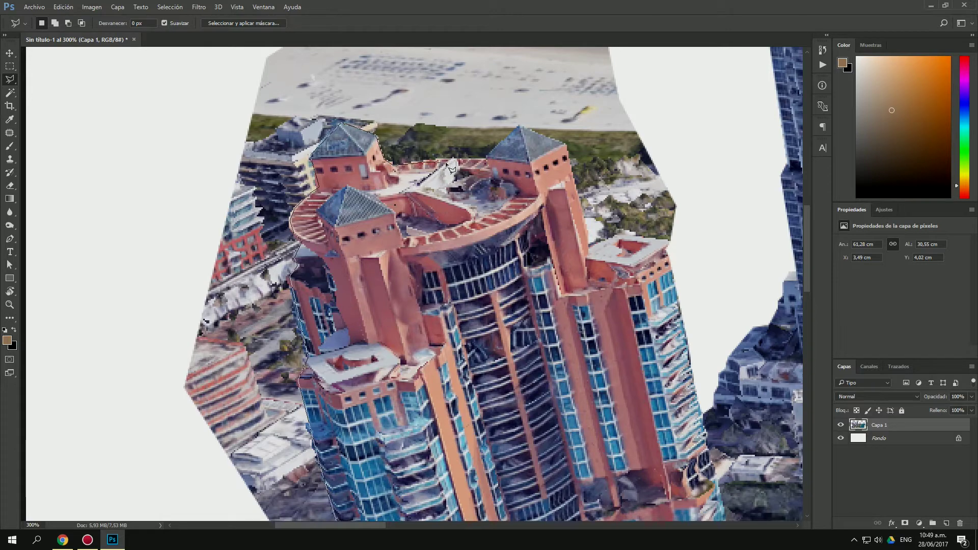
pyautogui.scroll(-2, 593, 255)
pyautogui.scroll(-3, 228, 312)
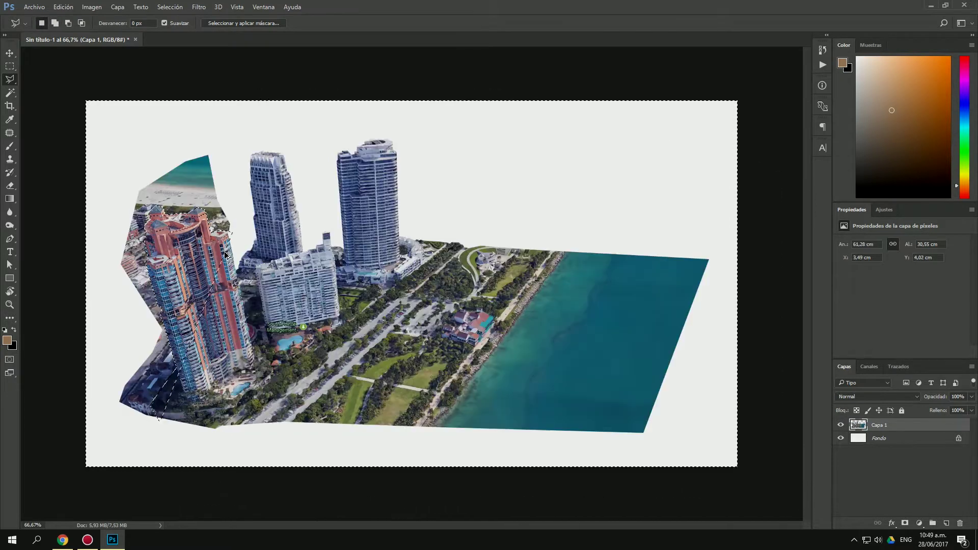
# Add a Shift selection running around the canvas edges to the existing selection
pyautogui.press('shift')
pyautogui.click(754, 49)
pyautogui.click(807, 406)
pyautogui.click(788, 505)
pyautogui.click(153, 504)
pyautogui.doubleClick(164, 414)
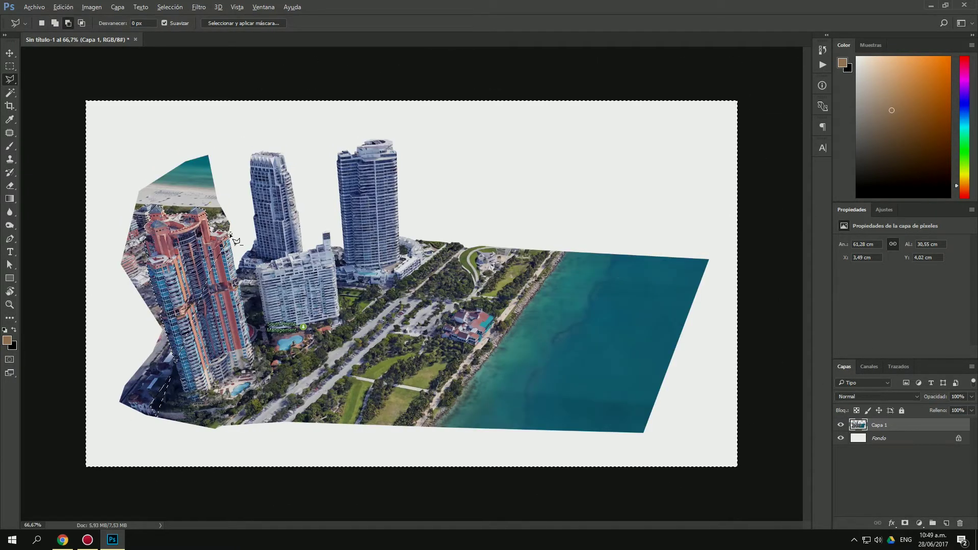
# Outline the leftover ground left of the tower and delete it
pyautogui.click(497, 56)
pyautogui.click(787, 514)
pyautogui.click(138, 505)
pyautogui.doubleClick(179, 340)
pyautogui.press('Delete')
# Paint the tower's left edge back with the History Brush
pyautogui.scroll(1, 143, 411)
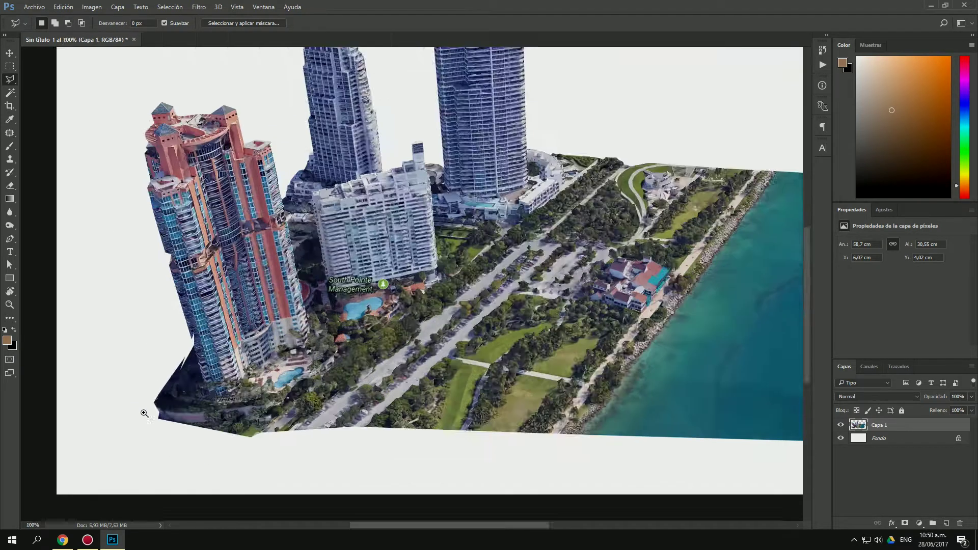
pyautogui.scroll(1, 142, 410)
pyautogui.rightClick(10, 172)
pyautogui.click(51, 152)
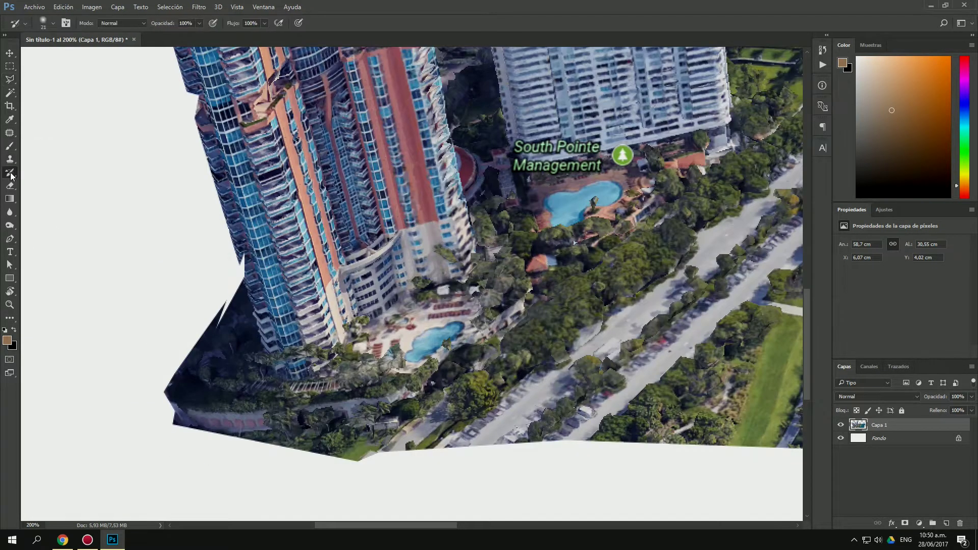
pyautogui.moveTo(240, 251); pyautogui.dragTo(245, 277)
pyautogui.click(71, 182)
pyautogui.scroll(-2, 143, 344)
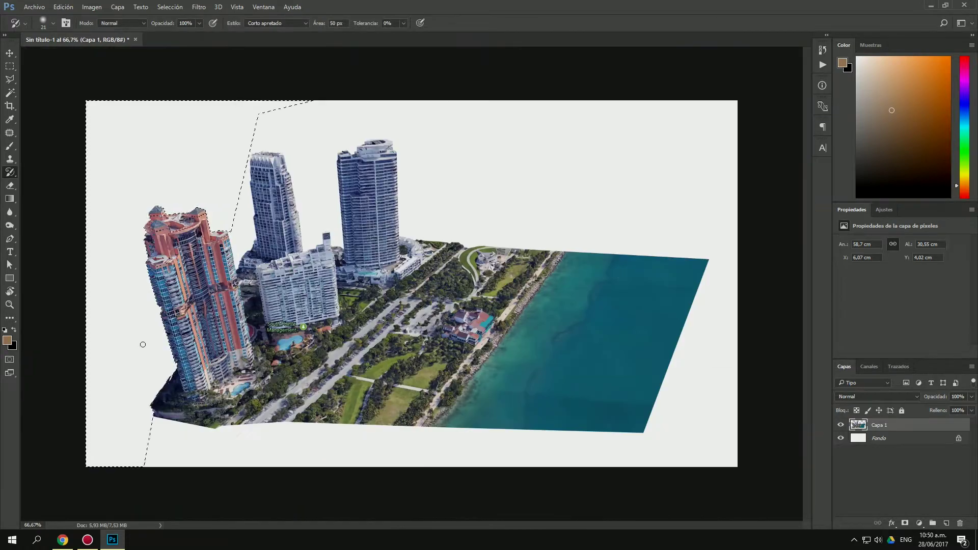
# Return to the Polygonal Lasso and close a selection around the tower's left edge
pyautogui.press('l')
pyautogui.click(158, 395)
pyautogui.scroll(2, 136, 409)
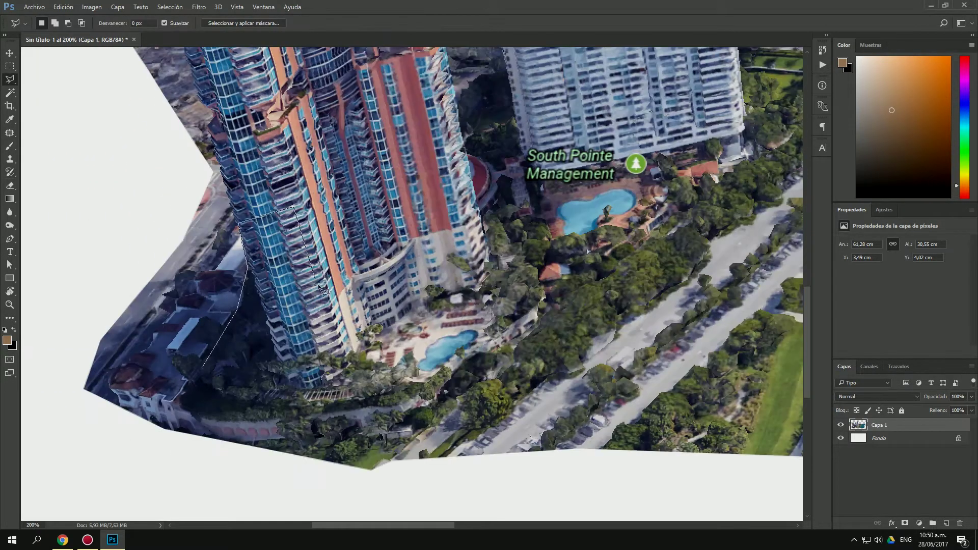
pyautogui.doubleClick(323, 290)
pyautogui.scroll(-1, 378, 379)
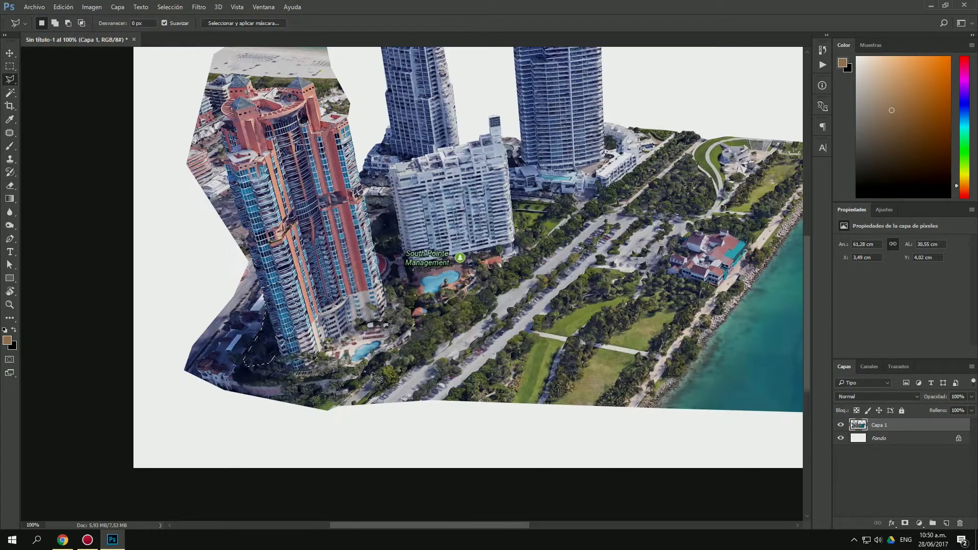
pyautogui.scroll(2, 338, 335)
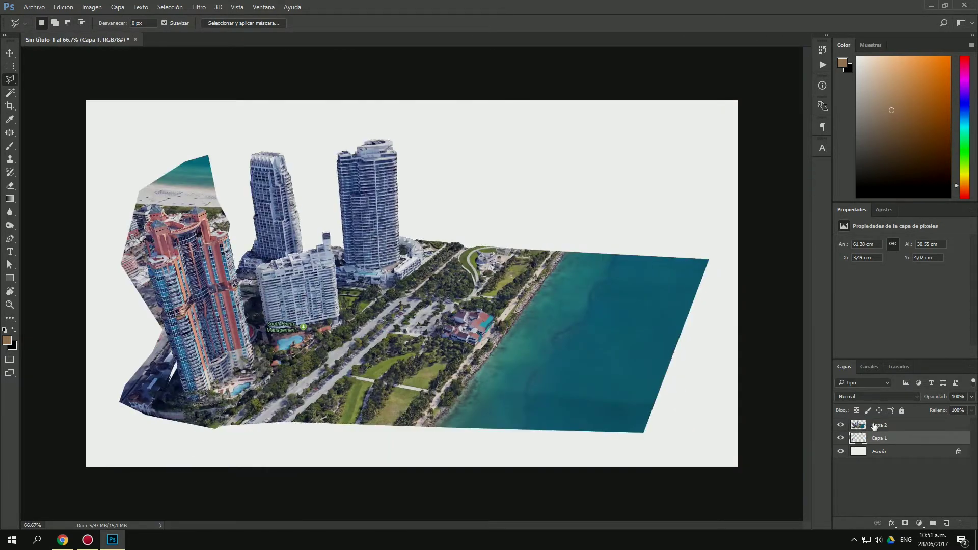
# Paste the cut-out as a new layer and brush black shading onto the block's side corner
pyautogui.hotkey('ctrl', 'v')
pyautogui.scroll(-1, 450, 303)
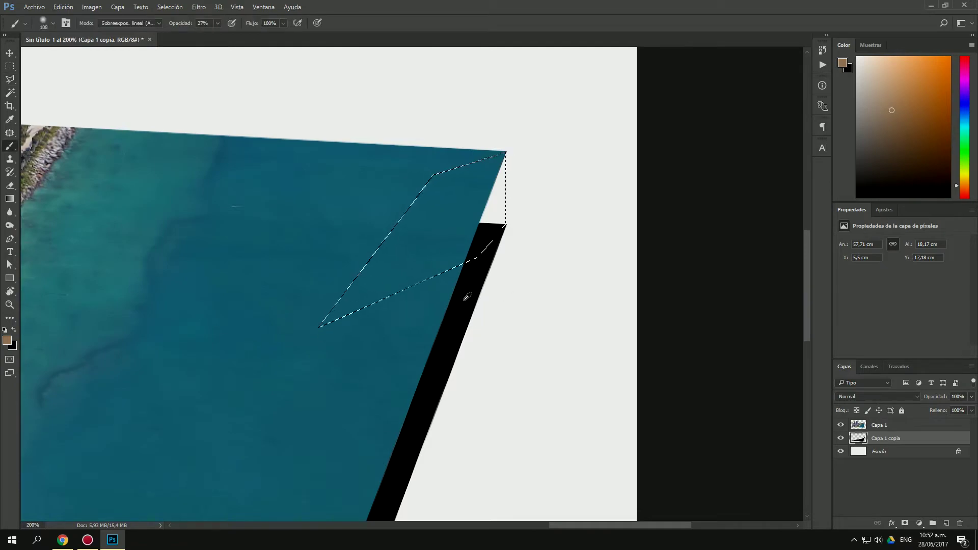
pyautogui.press('d')
pyautogui.moveTo(467, 297); pyautogui.dragTo(496, 168)
pyautogui.click(217, 23)
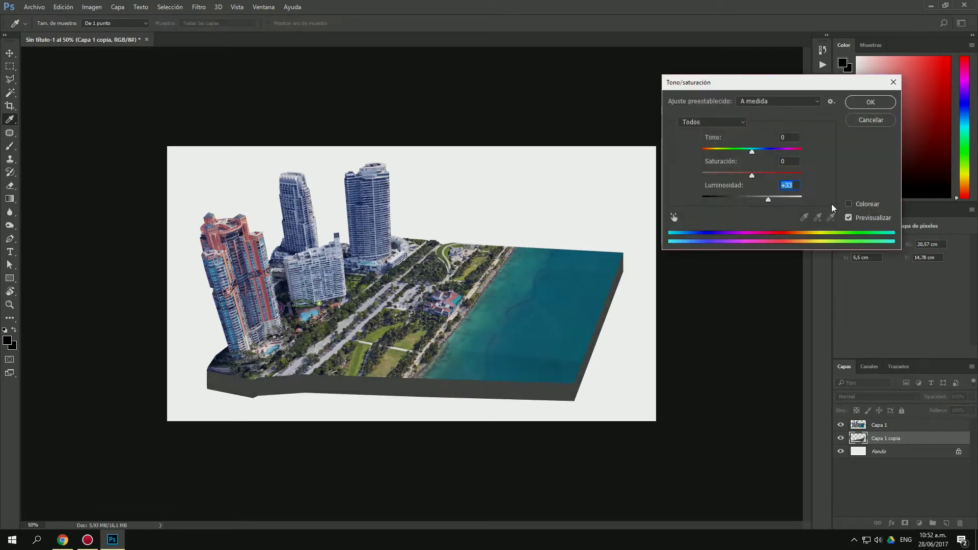
# Colorize the black side layer an earthy brown in Hue/Saturation
pyautogui.click(849, 204)
pyautogui.moveTo(747, 175); pyautogui.dragTo(722, 175)
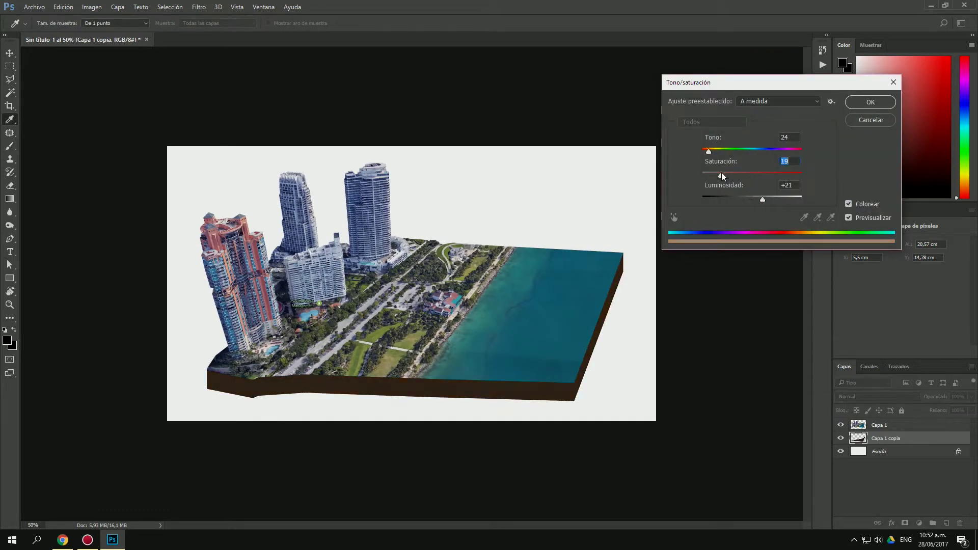
pyautogui.click(871, 102)
# Save the document as Mapa.psd
pyautogui.press('v')
pyautogui.hotkey('ctrl', 'shift', 's')
pyautogui.write('Mapa')
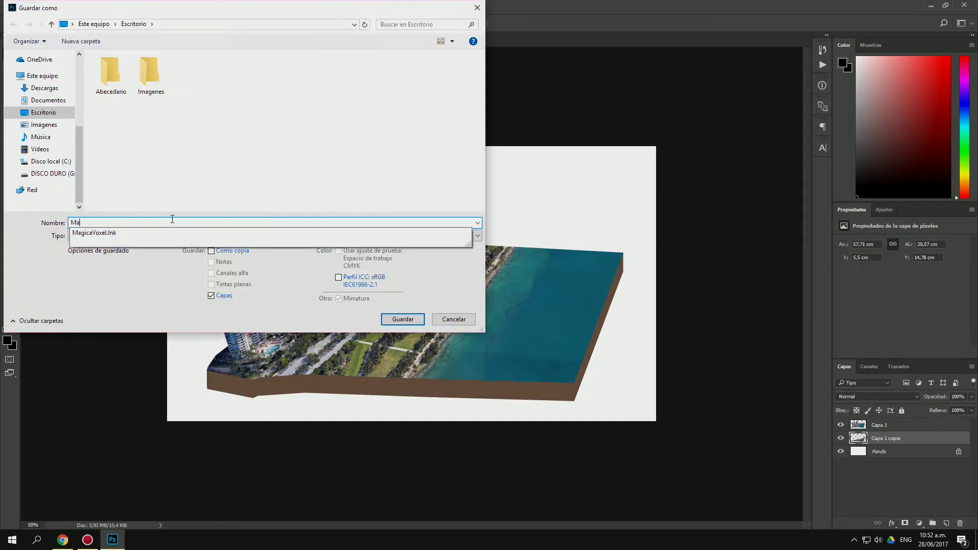
pyautogui.click(391, 320)
# Search the web for 'terreno capas' and open a soil cross-section photo
pyautogui.click(62, 540)
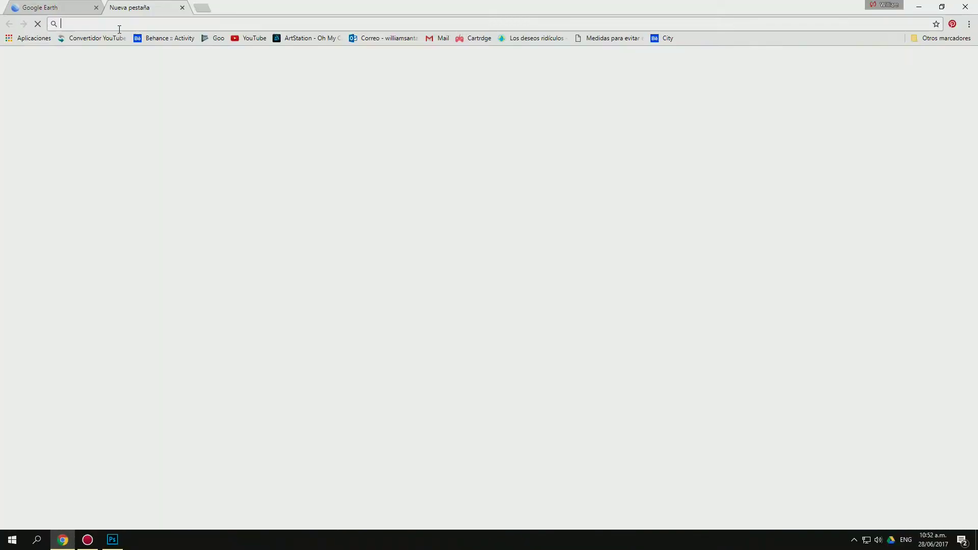
pyautogui.write('terreno capas')
pyautogui.press('Return')
pyautogui.click(177, 175)
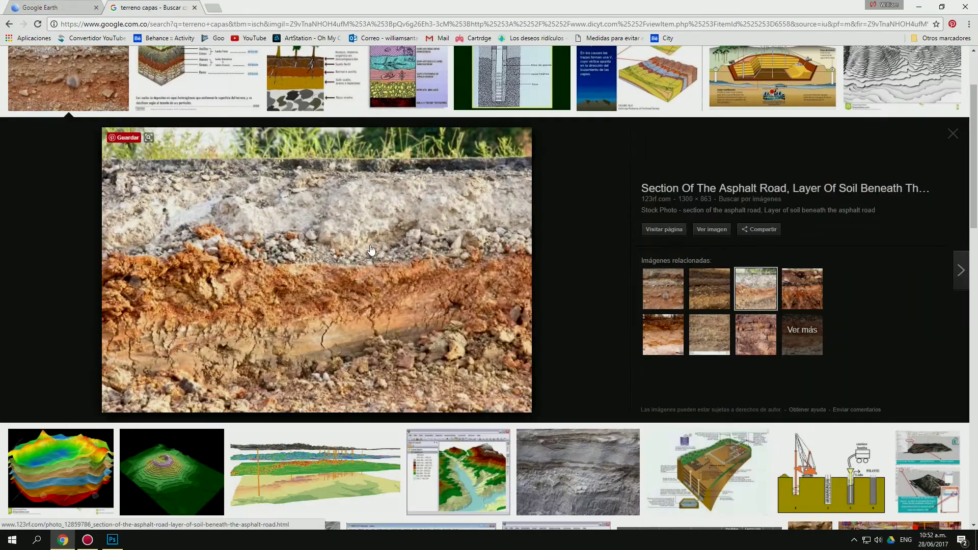
pyautogui.hotkey('alt', 'Tab')
pyautogui.hotkey('alt', 'Tab')
pyautogui.hotkey('alt', 'Tab')
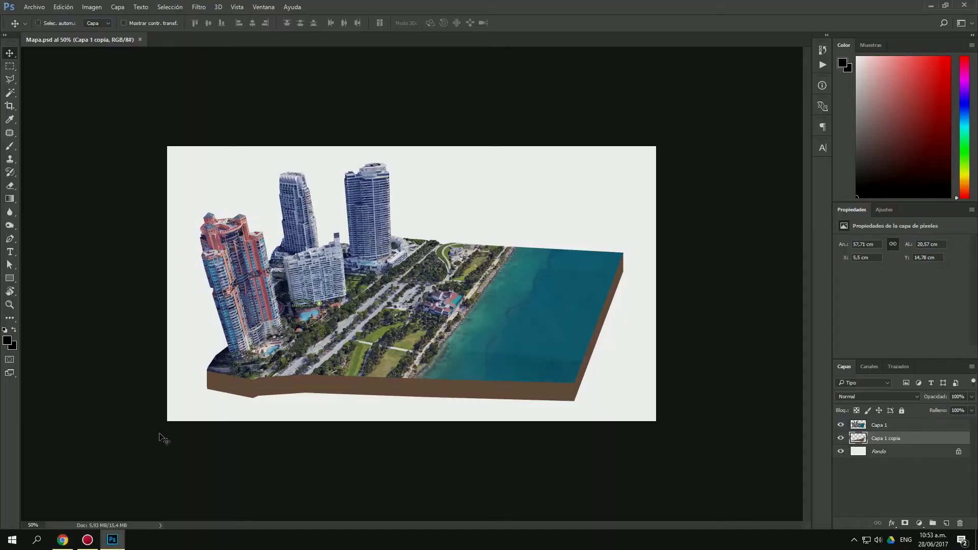
# Paste the soil photo into Mapa and squash it into a thin wide strip
pyautogui.hotkey('ctrl', 'v')
pyautogui.press('m')
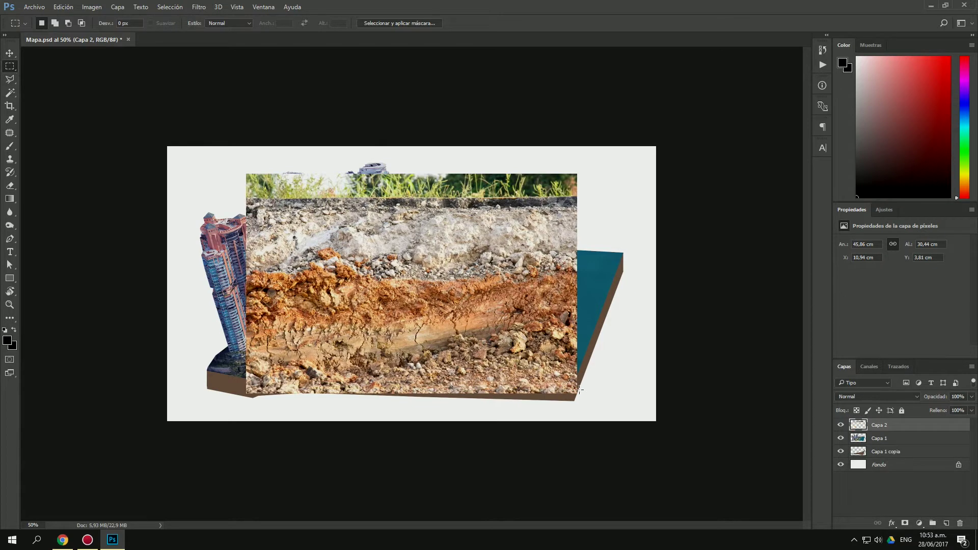
pyautogui.press('v')
pyautogui.hotkey('ctrl', '+')
pyautogui.moveTo(251, 339); pyautogui.dragTo(673, 341)
pyautogui.hotkey('ctrl', 't')
pyautogui.press('Return')
pyautogui.hotkey('ctrl', '-')
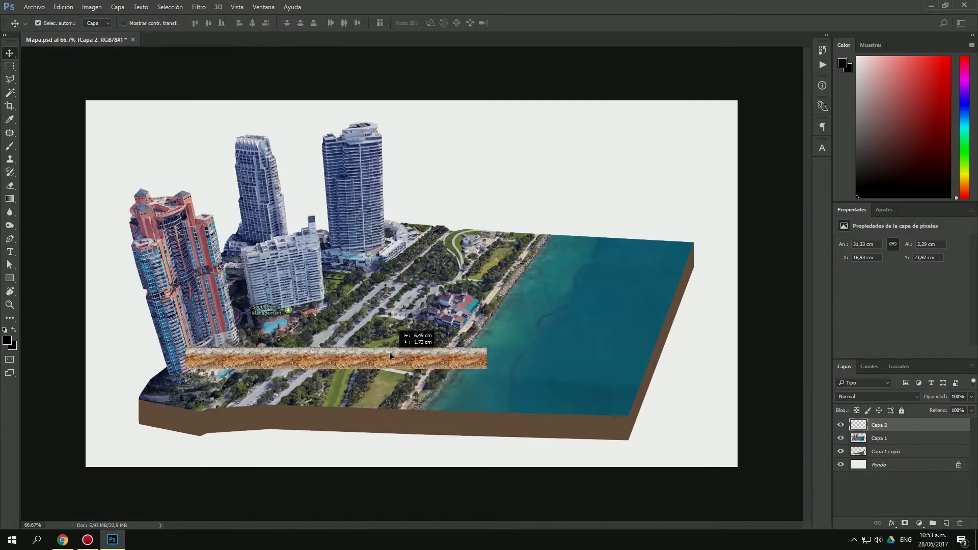
# Stretch the strip across the map, lower it to the edge, and set spare pieces above
pyautogui.moveTo(390, 356); pyautogui.dragTo(572, 357)
pyautogui.hotkey('ctrl', 't')
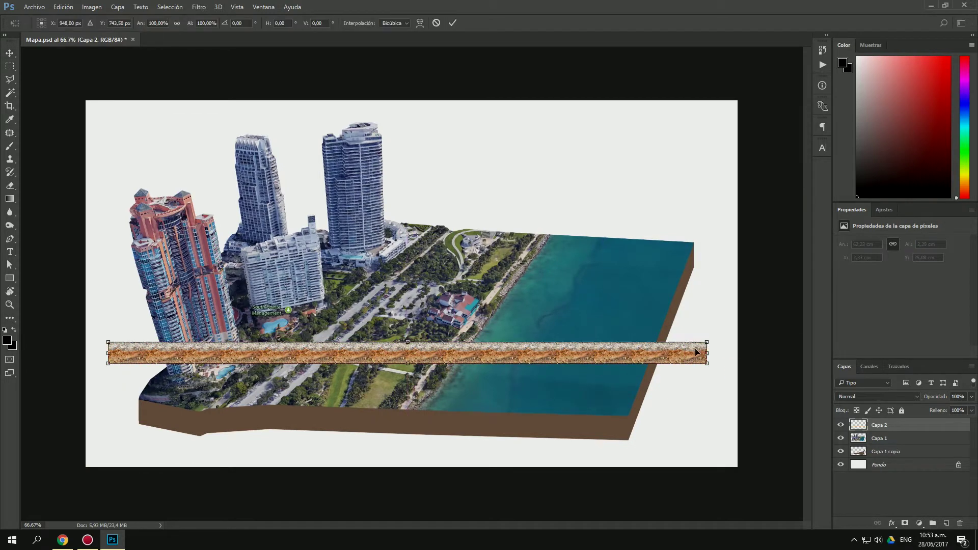
pyautogui.moveTo(474, 353); pyautogui.dragTo(469, 375)
pyautogui.press('Return')
pyautogui.press('m')
pyautogui.moveTo(86, 316); pyautogui.dragTo(290, 417)
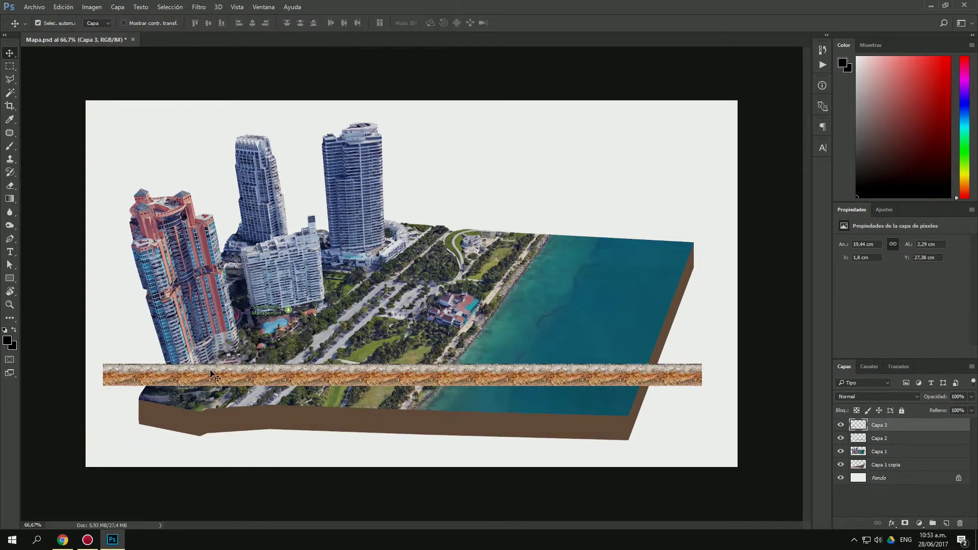
pyautogui.moveTo(214, 376); pyautogui.dragTo(240, 142)
pyautogui.moveTo(458, 377); pyautogui.dragTo(423, 406)
# Skew the lower soil strip to fit along the block's front edge
pyautogui.hotkey('ctrl', 't')
pyautogui.moveTo(224, 437); pyautogui.dragTo(222, 439)
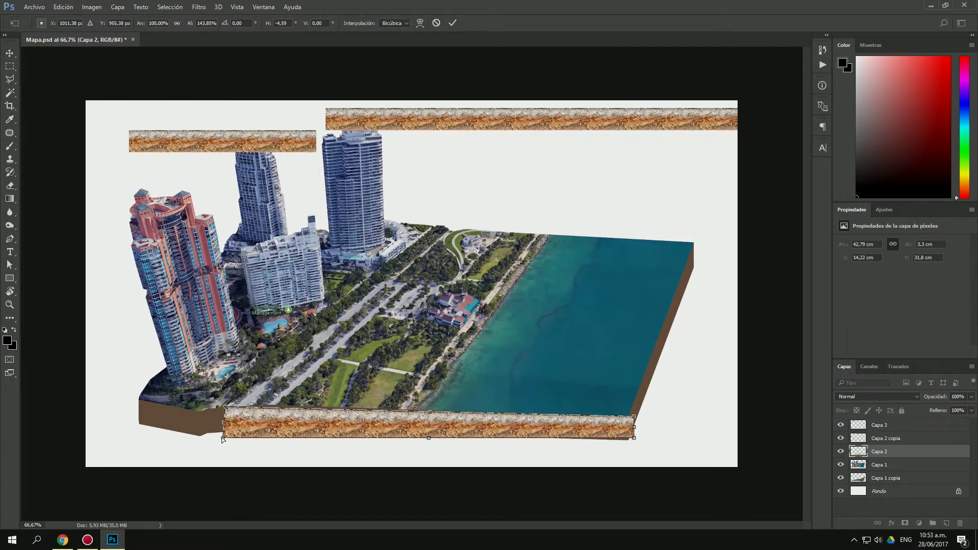
pyautogui.hotkey('ctrl', '+')
pyautogui.hotkey('ctrl', '+')
pyautogui.moveTo(364, 386); pyautogui.dragTo(721, 339)
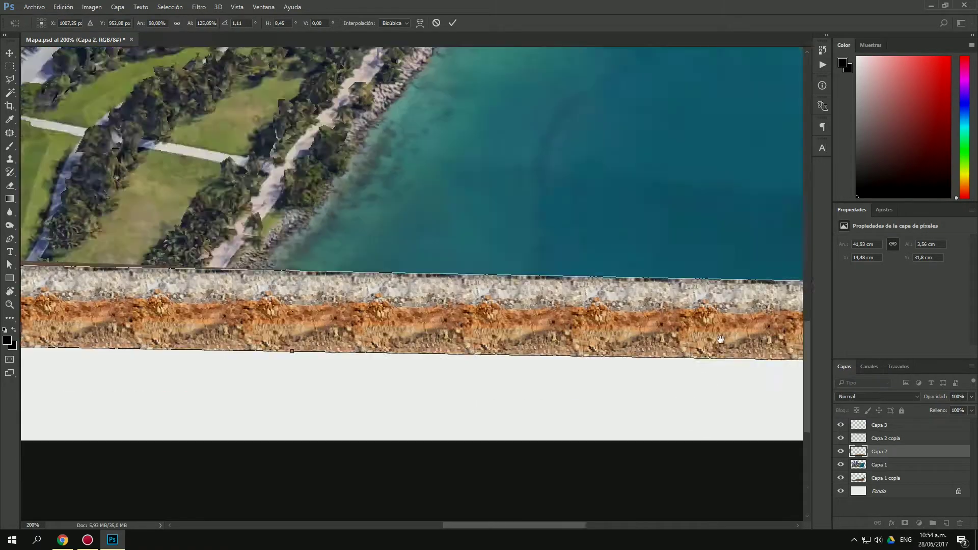
pyautogui.hscroll(-10, 721, 340)
pyautogui.moveTo(229, 338); pyautogui.dragTo(306, 317)
# Stack the reshaped soil strip above the brown side and clip it to it
pyautogui.press('Return')
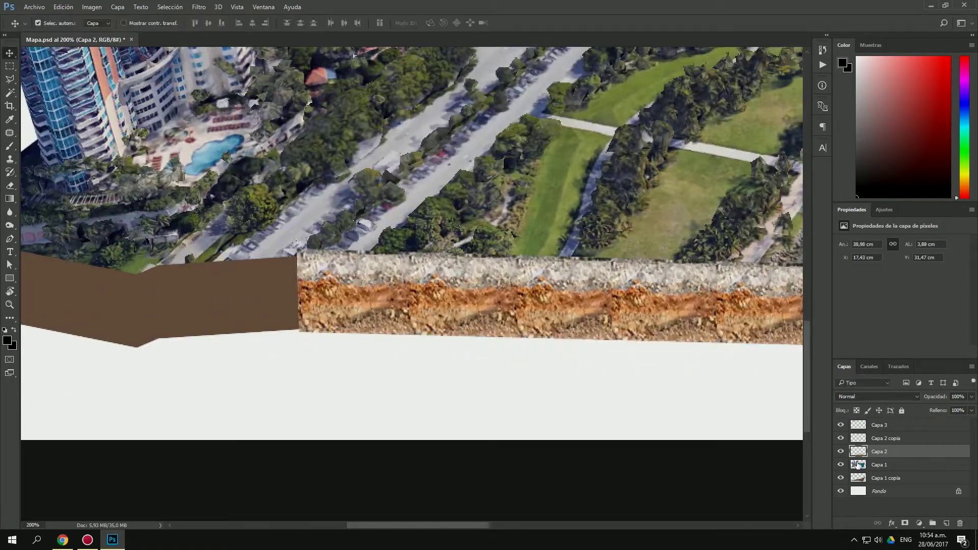
pyautogui.moveTo(860, 465); pyautogui.dragTo(859, 446)
pyautogui.hotkey('ctrl', '-')
pyautogui.hotkey('ctrl', '-')
pyautogui.moveTo(226, 175); pyautogui.dragTo(226, 397)
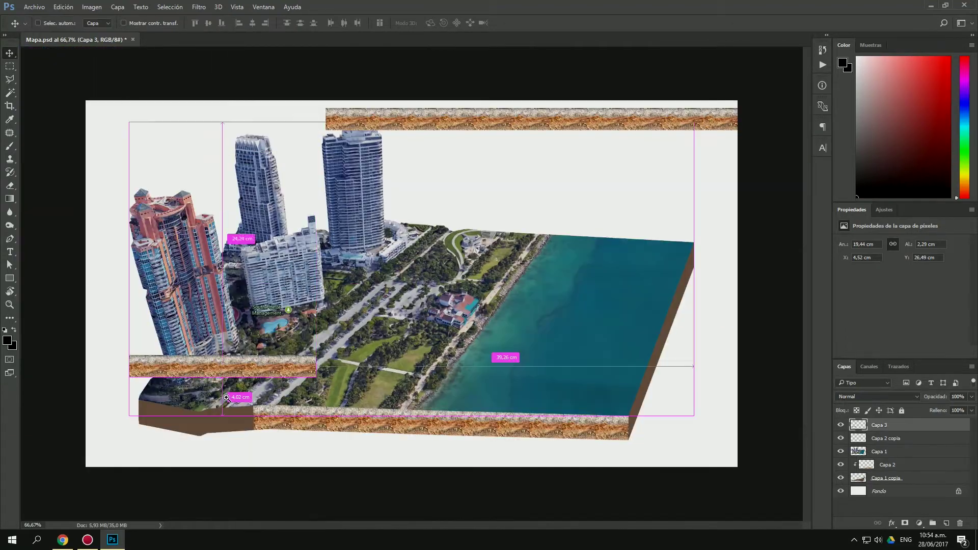
pyautogui.hotkey('ctrl', '+')
pyautogui.hotkey('ctrl', '+')
# Cut the right part of a soil strip into its own layer and move it into the gap
pyautogui.press('m')
pyautogui.moveTo(632, 158); pyautogui.dragTo(380, 257)
pyautogui.hotkey('ctrl', 'x')
pyautogui.hotkey('ctrl', 'v')
pyautogui.press('v')
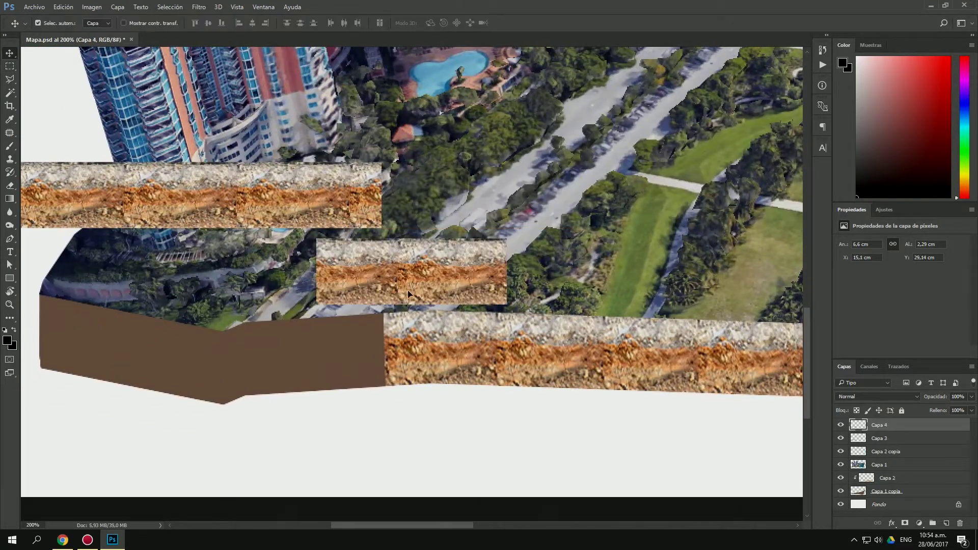
pyautogui.moveTo(408, 293); pyautogui.dragTo(284, 370)
# Narrow, stretch and skew the soil piece to fill the gap along the slanted edge
pyautogui.hotkey('ctrl', 't')
pyautogui.moveTo(192, 349); pyautogui.dragTo(245, 357)
pyautogui.moveTo(384, 313); pyautogui.dragTo(386, 316)
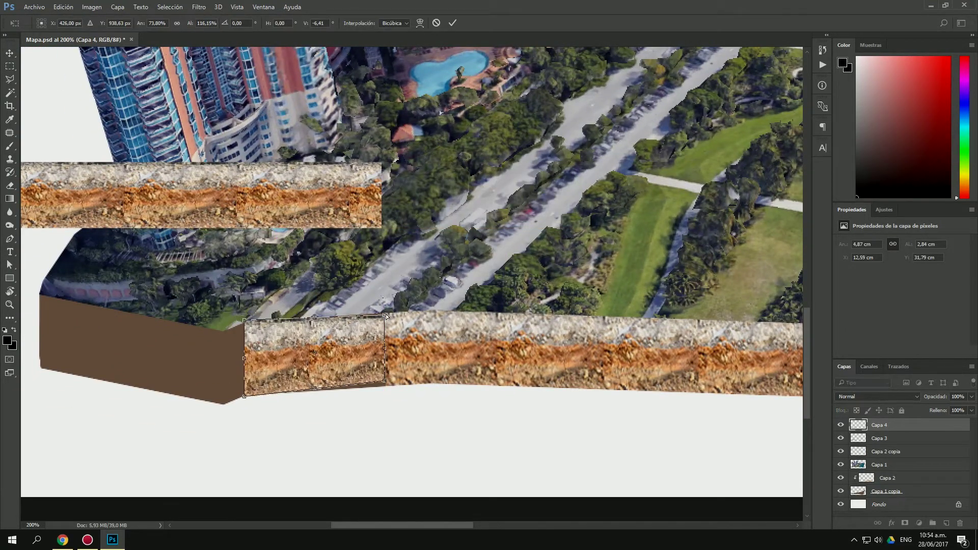
pyautogui.moveTo(384, 381); pyautogui.dragTo(385, 392)
pyautogui.moveTo(389, 349); pyautogui.dragTo(387, 349)
pyautogui.hotkey('ctrl', '[')
pyautogui.hotkey('ctrl', '[')
pyautogui.hotkey('ctrl', '[')
pyautogui.hotkey('ctrl', '[')
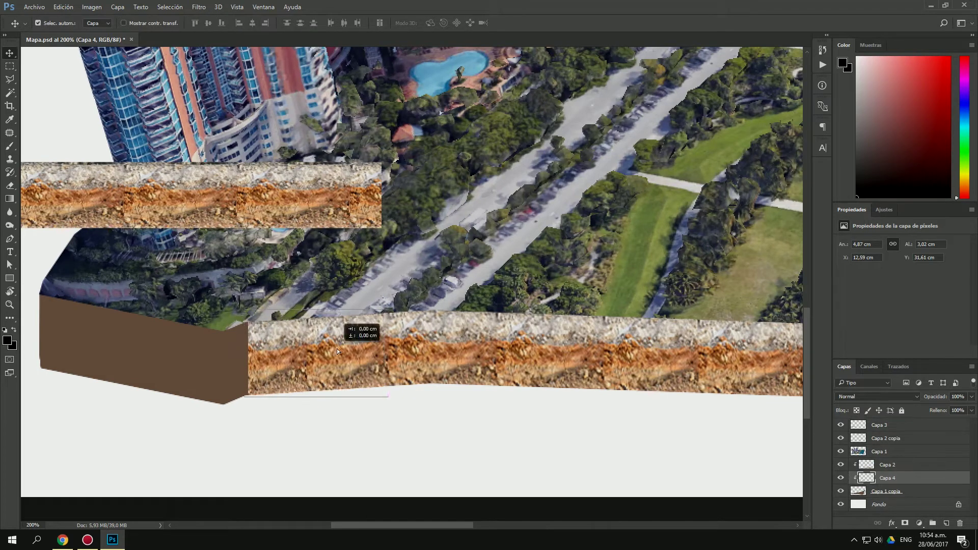
pyautogui.press('Return')
# Within the soil piece's selection, brush a light greyish tone in Multiply at low opacity
pyautogui.keyDown('ctrl'); pyautogui.click(866, 478); pyautogui.keyUp('ctrl')
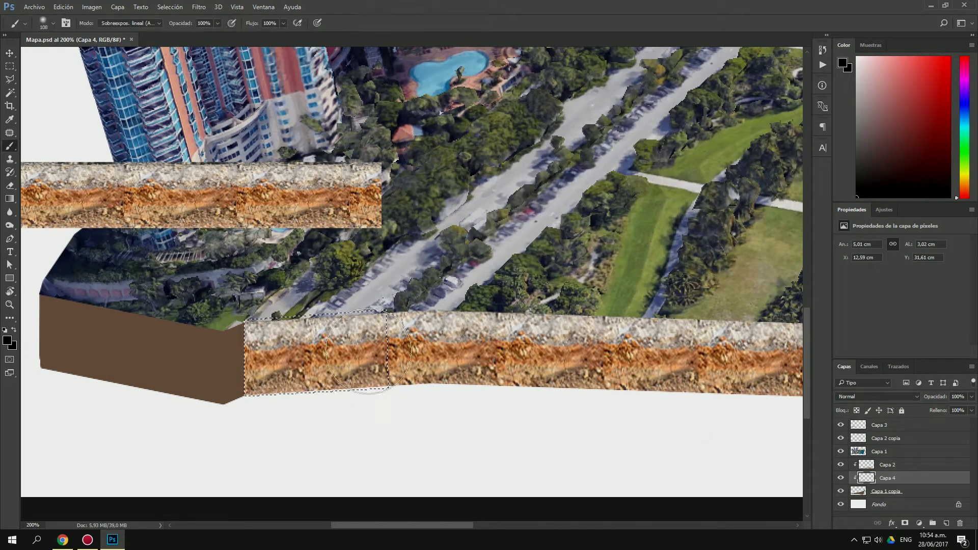
pyautogui.press('b')
pyautogui.keyDown('alt'); pyautogui.click(357, 331); pyautogui.keyUp('alt')
pyautogui.click(130, 23)
pyautogui.click(122, 48)
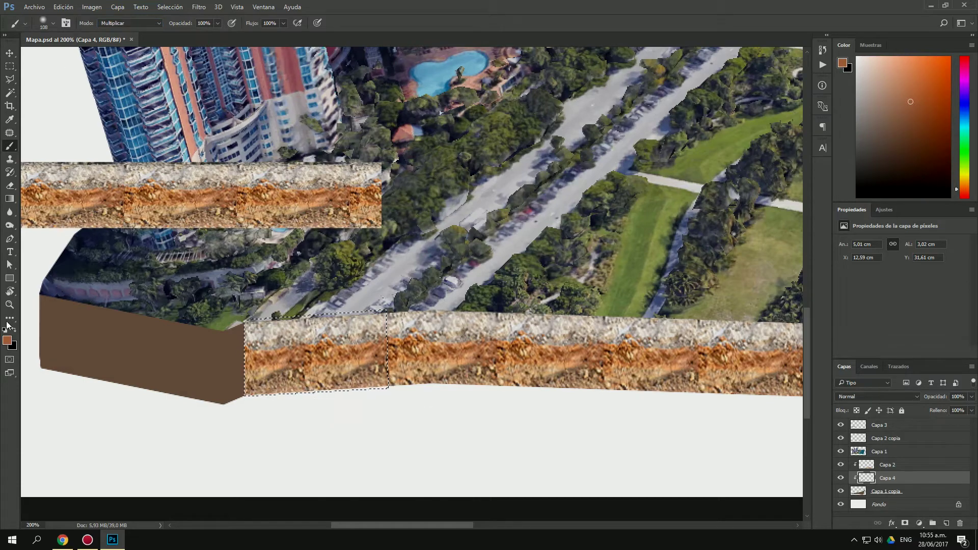
pyautogui.click(7, 340)
pyautogui.click(348, 168)
pyautogui.click(555, 116)
pyautogui.press('4')
pyautogui.press('3')
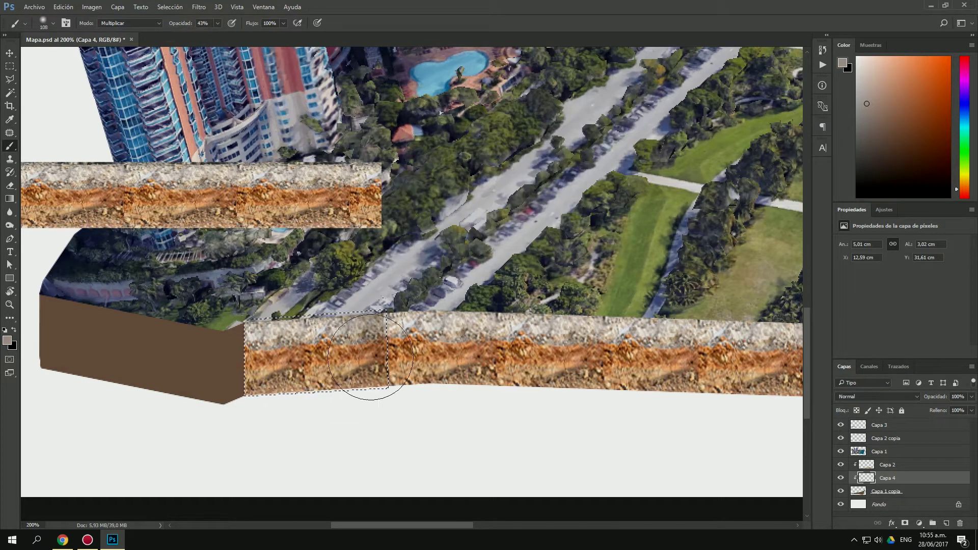
pyautogui.moveTo(497, 326); pyautogui.dragTo(494, 387)
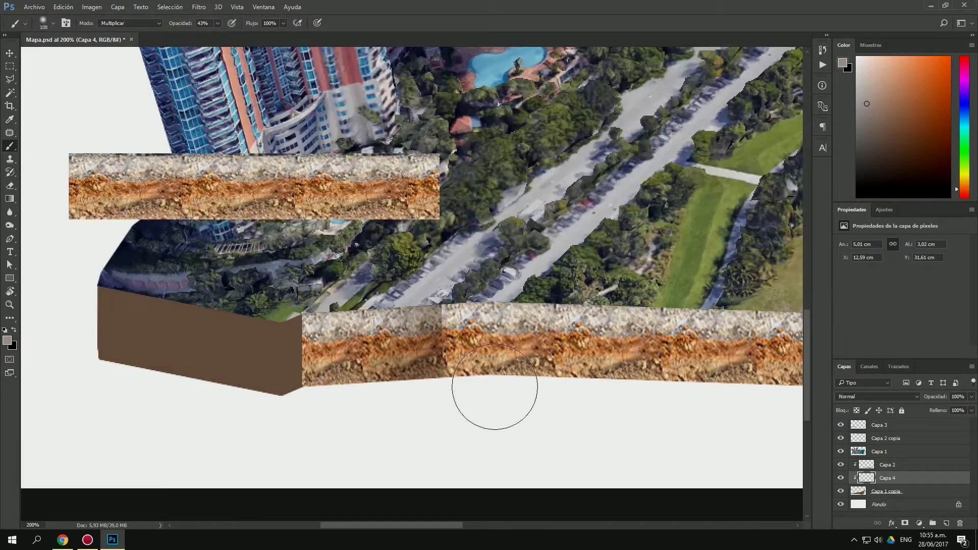
# Add another soil patch and skew and rotate it onto the brown side's left corner, clipped
pyautogui.press('v')
pyautogui.hotkey('ctrl', '+')
pyautogui.moveTo(272, 463)
pyautogui.mouseDown()
pyautogui.moveTo(368, 282)
pyautogui.moveTo(266, 376)
pyautogui.mouseUp()
pyautogui.hotkey('ctrl', 't')
pyautogui.moveTo(334, 428); pyautogui.dragTo(308, 411)
pyautogui.moveTo(335, 330); pyautogui.dragTo(324, 293)
pyautogui.moveTo(308, 411); pyautogui.dragTo(324, 403)
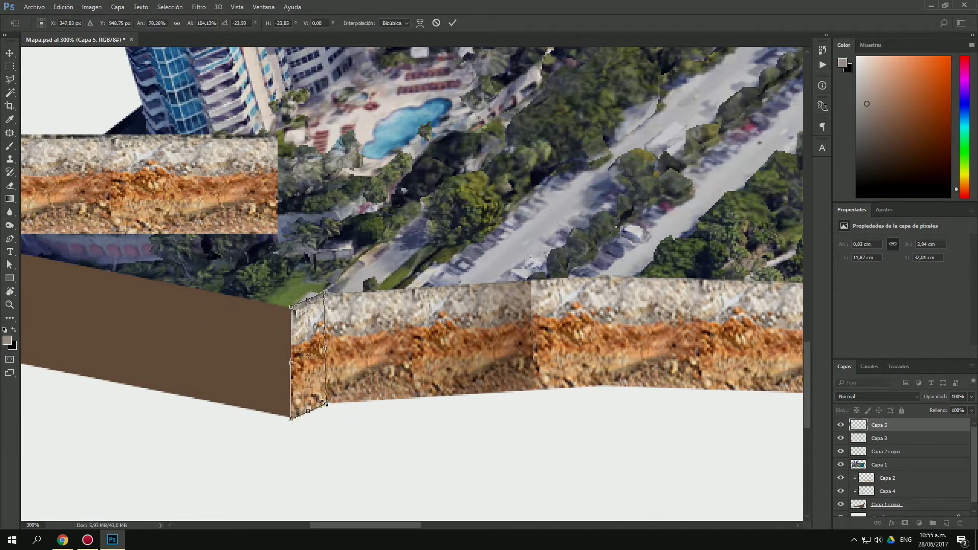
pyautogui.press('Return')
pyautogui.hotkey('ctrl', '[')
pyautogui.hotkey('ctrl', '[')
pyautogui.hotkey('ctrl', '[')
pyautogui.press('b')
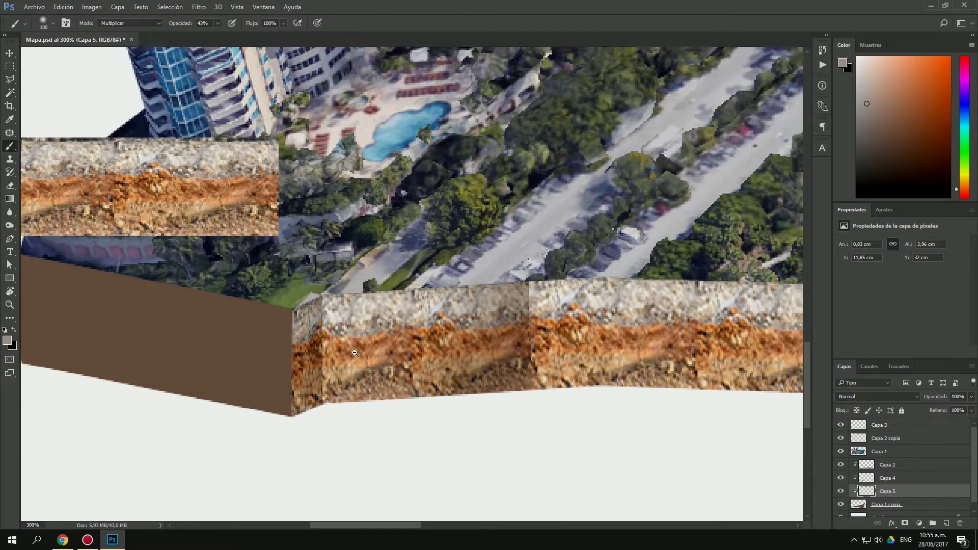
# Skew the left soil patch onto the slab's lower-left edge and place it below the other patches
pyautogui.click(355, 354)
pyautogui.moveTo(164, 239)
pyautogui.mouseDown()
pyautogui.moveTo(335, 207)
pyautogui.moveTo(299, 307)
pyautogui.mouseUp()
pyautogui.hotkey('ctrl', 't')
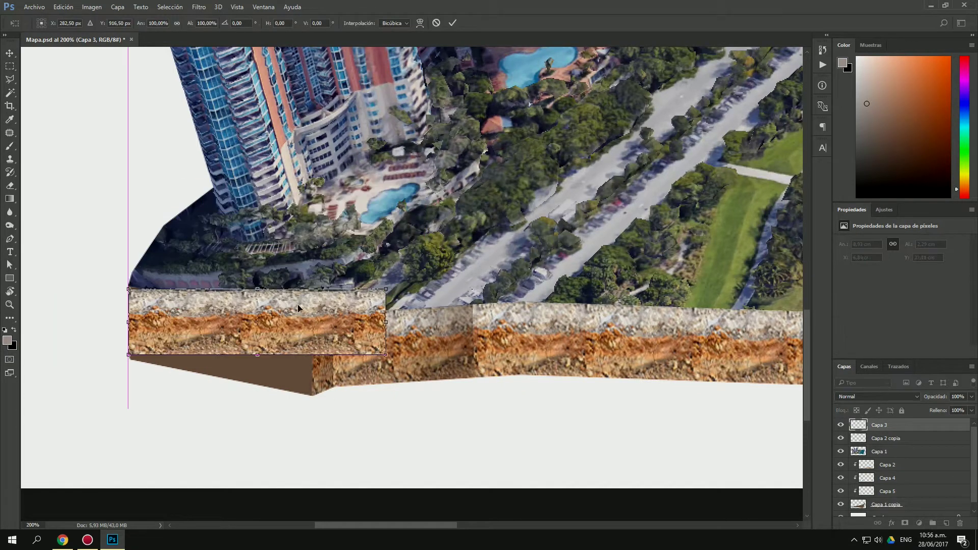
pyautogui.moveTo(385, 322)
pyautogui.mouseDown()
pyautogui.moveTo(314, 322)
pyautogui.moveTo(313, 359)
pyautogui.mouseUp()
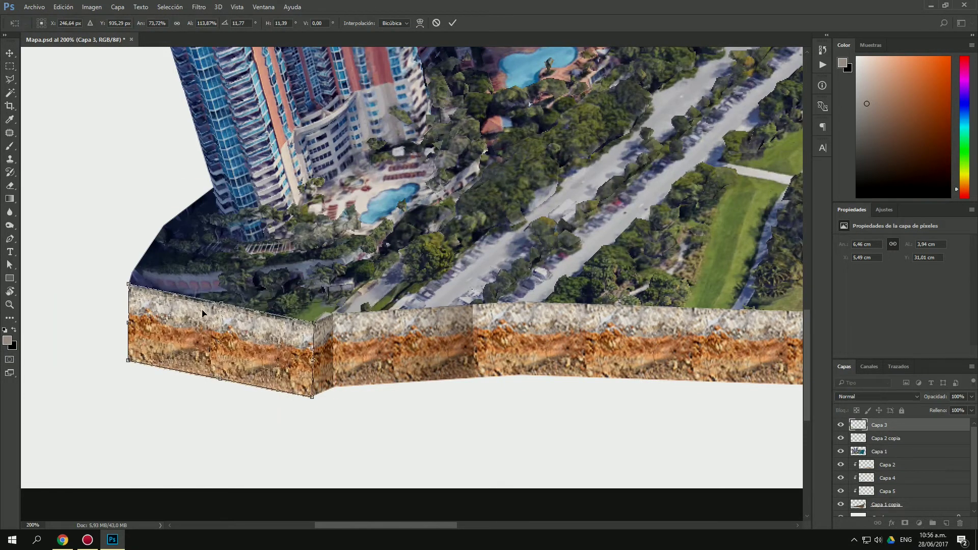
pyautogui.press('Return')
pyautogui.press('m')
pyautogui.moveTo(887, 430); pyautogui.dragTo(887, 497)
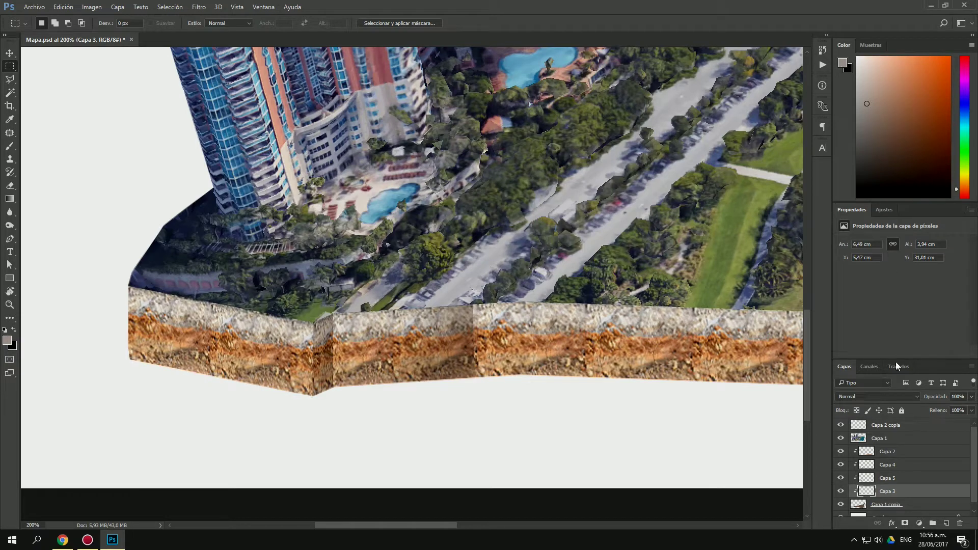
# Merge the soil patch layers into one continuous soil strip
pyautogui.moveTo(896, 361); pyautogui.dragTo(896, 236)
pyautogui.press('b')
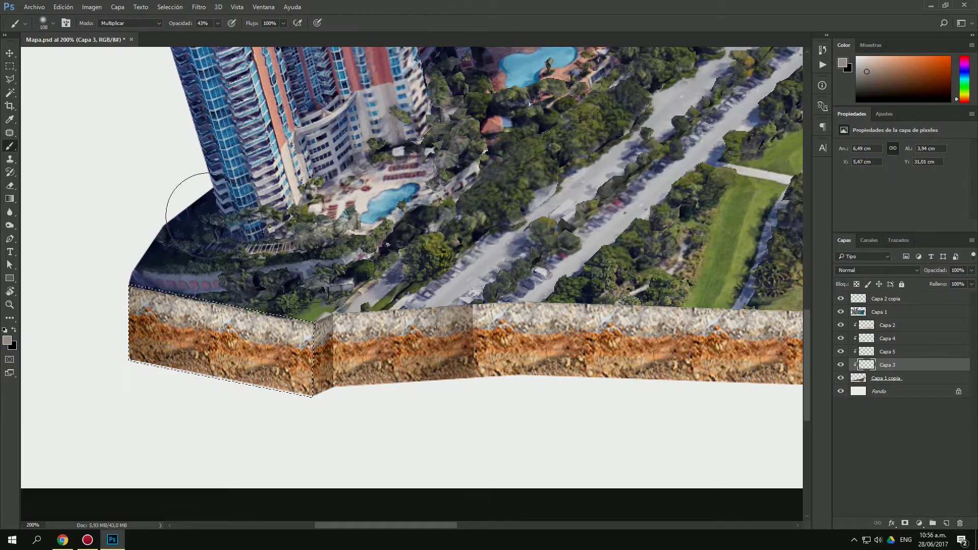
pyautogui.keyDown('shift'); pyautogui.click(897, 330); pyautogui.keyUp('shift')
pyautogui.hotkey('ctrl', 'e')
pyautogui.keyDown('ctrl'); pyautogui.click(867, 326); pyautogui.keyUp('ctrl')
pyautogui.hotkey('ctrl', '-')
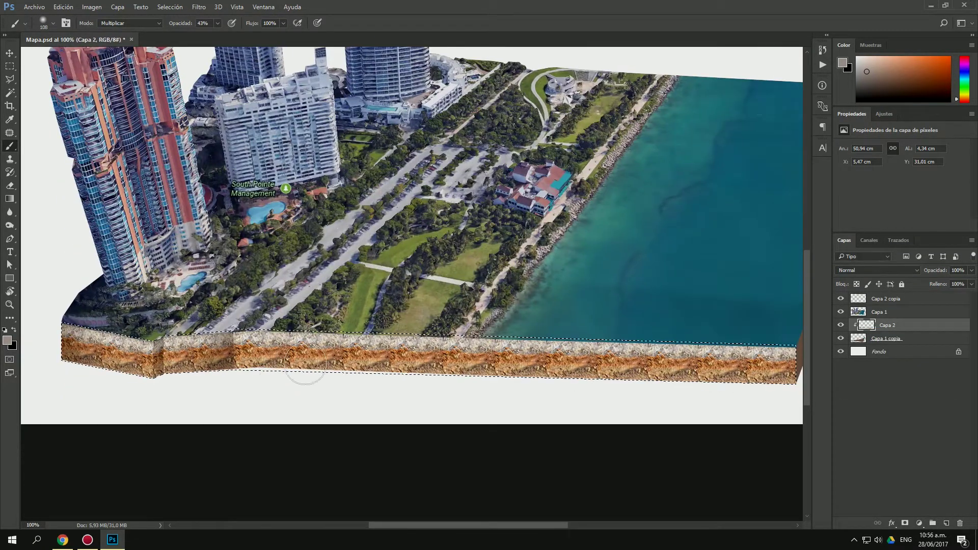
# Darken the front strip's right end with a larger brush and resize a duplicate strip
pyautogui.press(']')
pyautogui.press(']')
pyautogui.press(']')
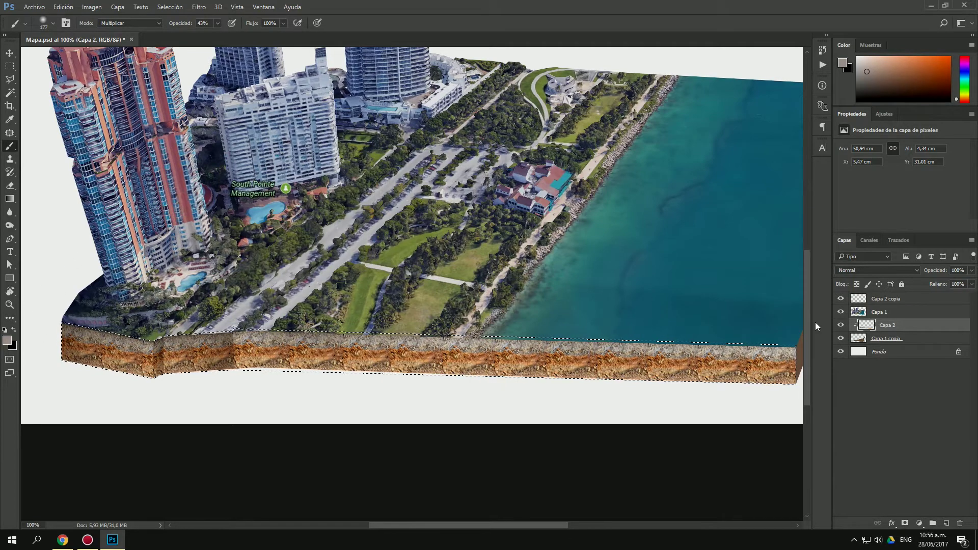
pyautogui.moveTo(663, 317); pyautogui.dragTo(804, 318)
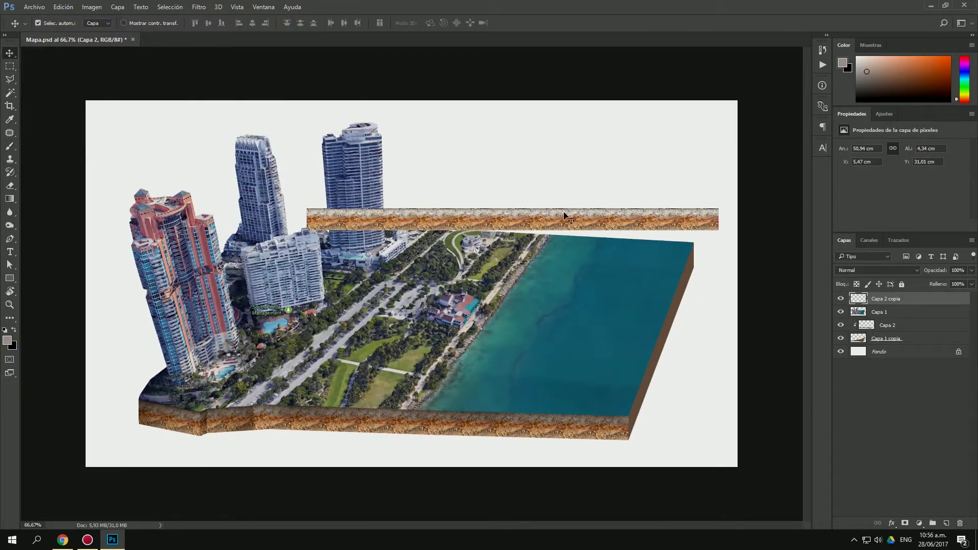
pyautogui.moveTo(656, 226)
pyautogui.mouseDown()
pyautogui.moveTo(670, 224)
pyautogui.moveTo(693, 257)
pyautogui.mouseUp()
# Rotate, skew and stretch the duplicate strip onto the slab's right edge and clip it
pyautogui.scroll(3, 652, 448)
pyautogui.scroll(3, 652, 448)
pyautogui.moveTo(543, 282); pyautogui.dragTo(543, 399)
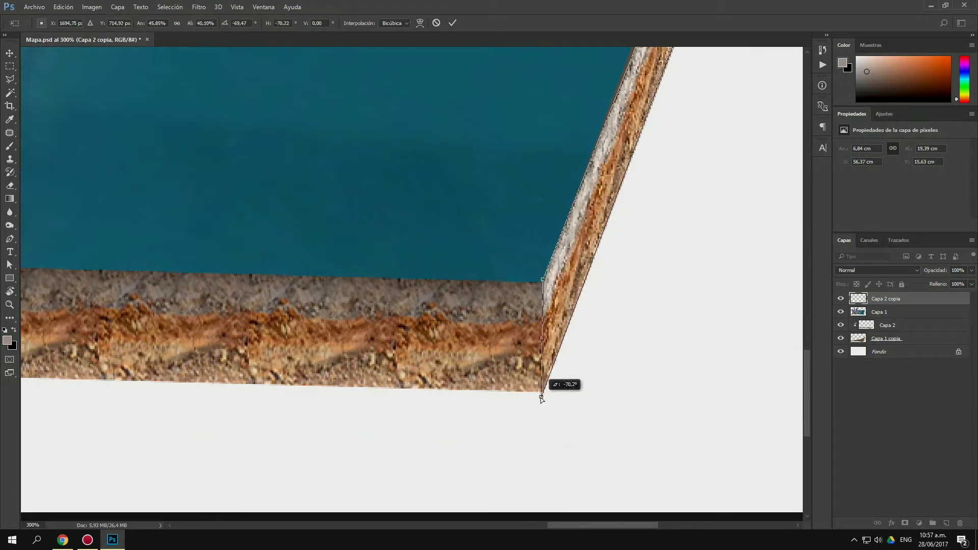
pyautogui.scroll(-1, 541, 399)
pyautogui.scroll(-1, 542, 399)
pyautogui.moveTo(586, 104); pyautogui.dragTo(621, 106)
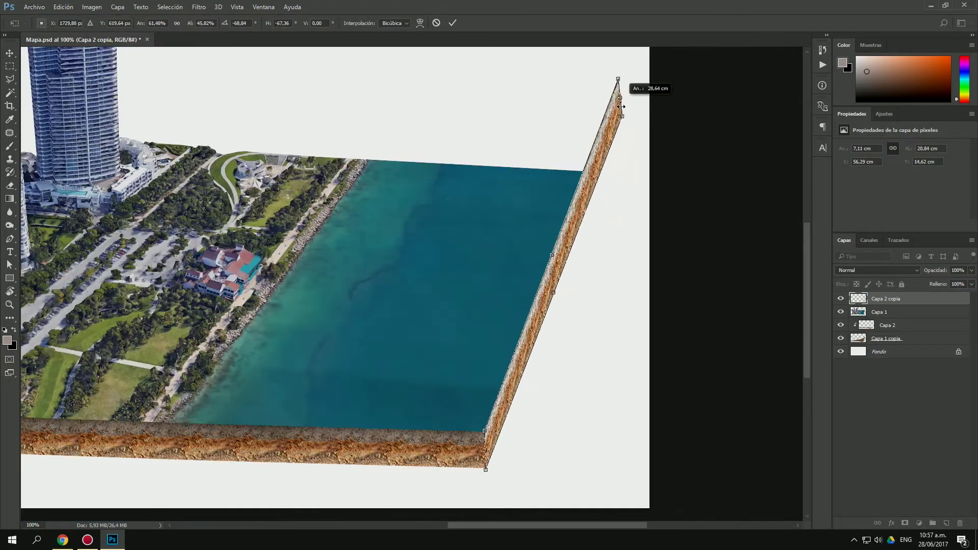
pyautogui.press('Return')
pyautogui.hotkey('ctrl', '[')
pyautogui.hotkey('ctrl', '[')
# Merge the right-side and front soil layers into one
pyautogui.hotkey('ctrl', '-')
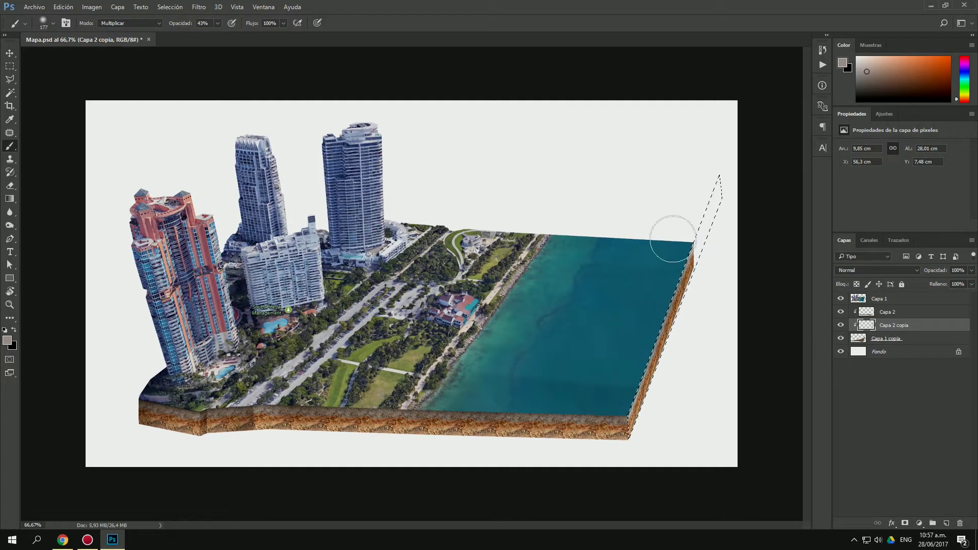
pyautogui.keyDown('shift'); pyautogui.click(911, 343); pyautogui.keyUp('shift')
pyautogui.hotkey('ctrl', 'e')
# Colorize the soil a muted brown with Hue/Saturation and brighten it with Levels
pyautogui.hotkey('ctrl', 'u')
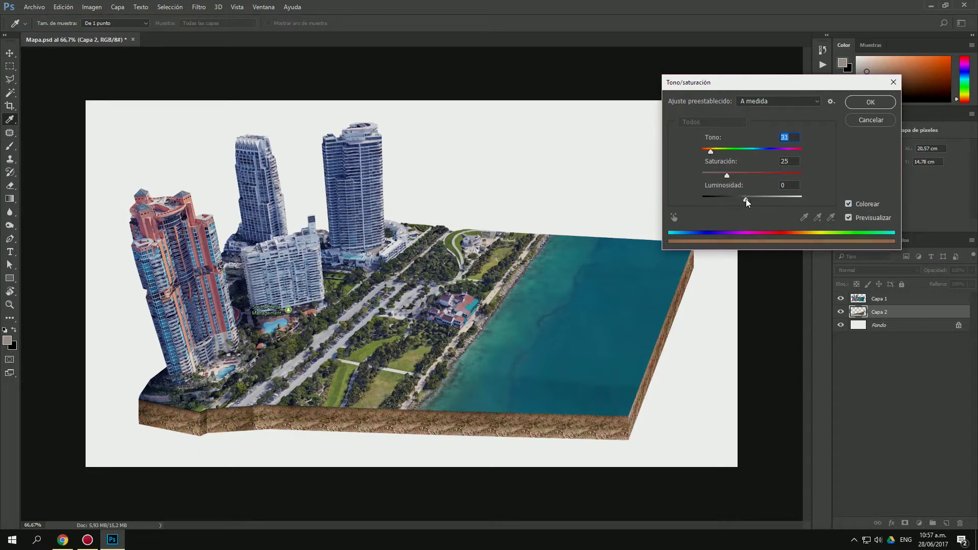
pyautogui.press('Return')
pyautogui.hotkey('ctrl', 'l')
pyautogui.moveTo(711, 133); pyautogui.dragTo(682, 134)
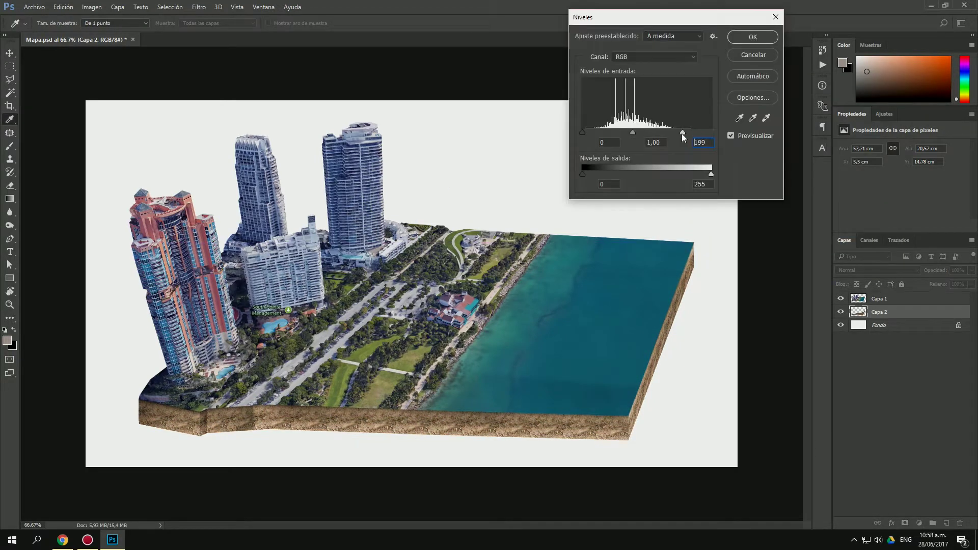
pyautogui.press('Return')
# Refine the soil selection, brush darker shading along the slab's right side, and deselect
pyautogui.hotkey('ctrl', 'alt', 'r')
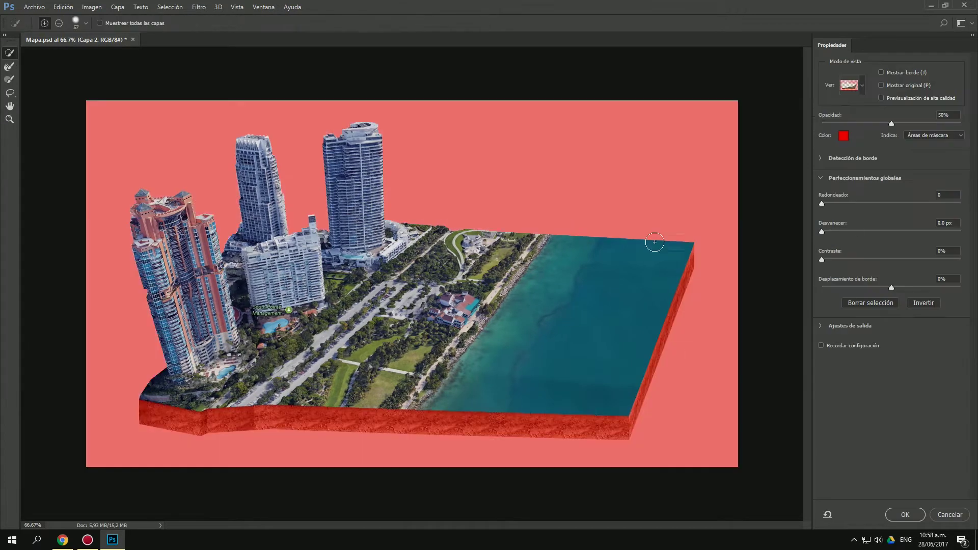
pyautogui.click(906, 515)
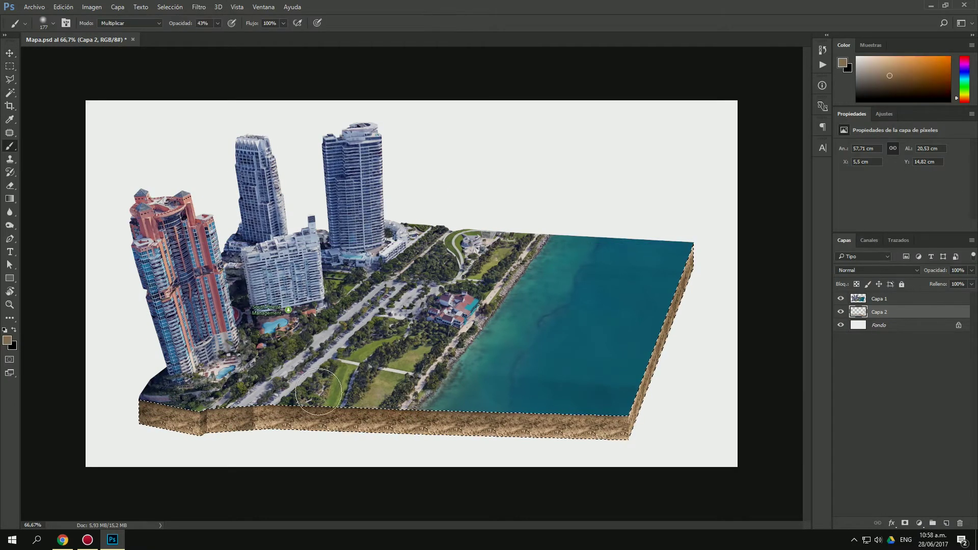
pyautogui.moveTo(556, 398); pyautogui.dragTo(676, 270)
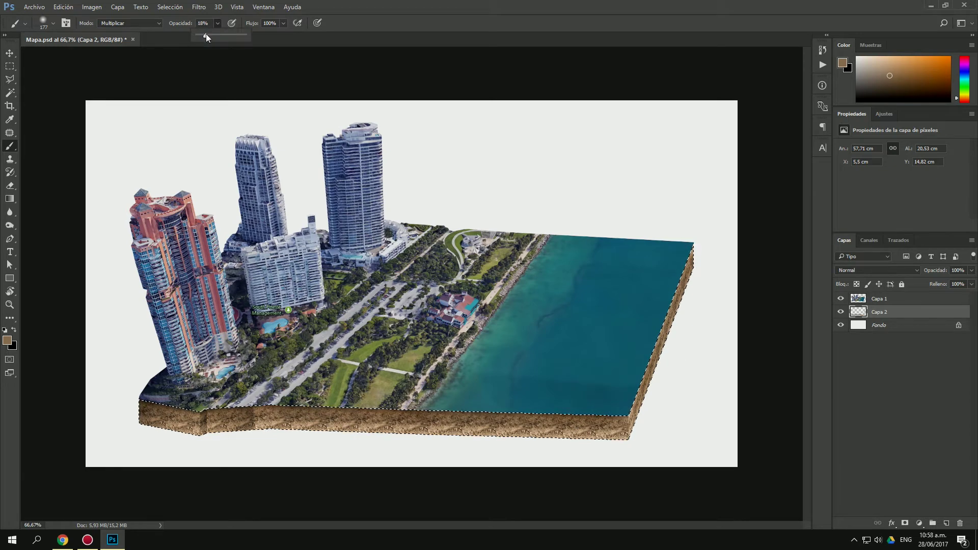
pyautogui.hotkey('ctrl', 'u')
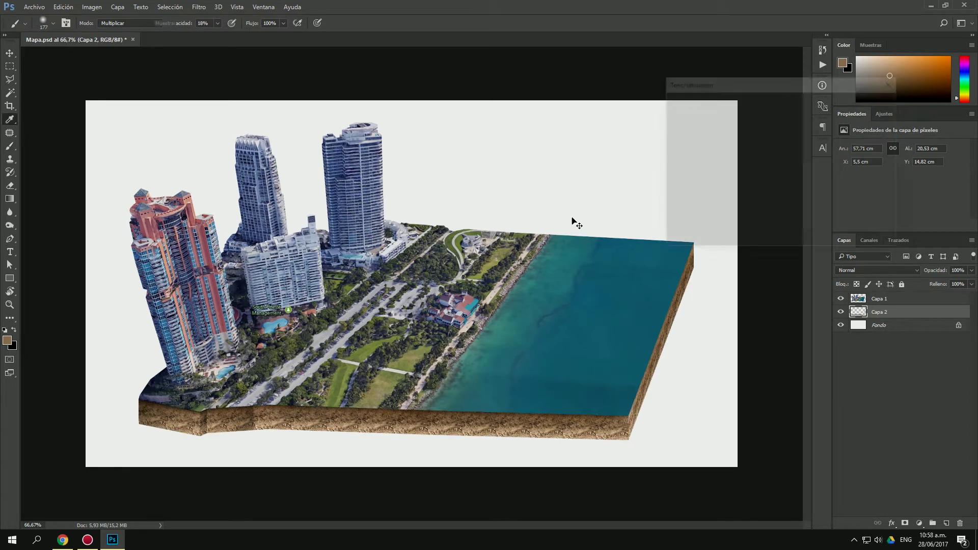
pyautogui.press('Return')
pyautogui.hotkey('ctrl', 'd')
# Warm the map's temperature, shift its tint and raise contrast with the Camera Raw Filter
pyautogui.click(886, 299)
pyautogui.hotkey('ctrl', 'm')
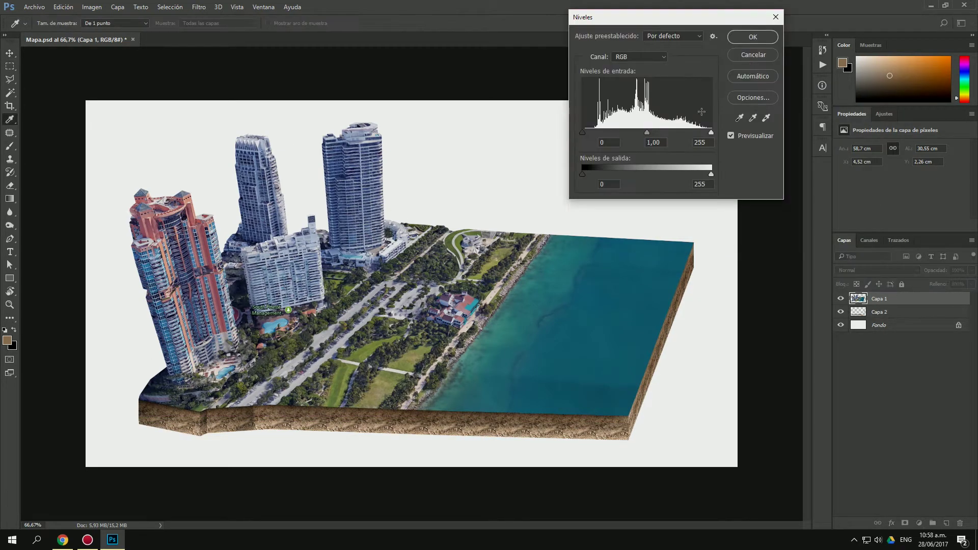
pyautogui.press('Return')
pyautogui.click(199, 6)
pyautogui.click(216, 65)
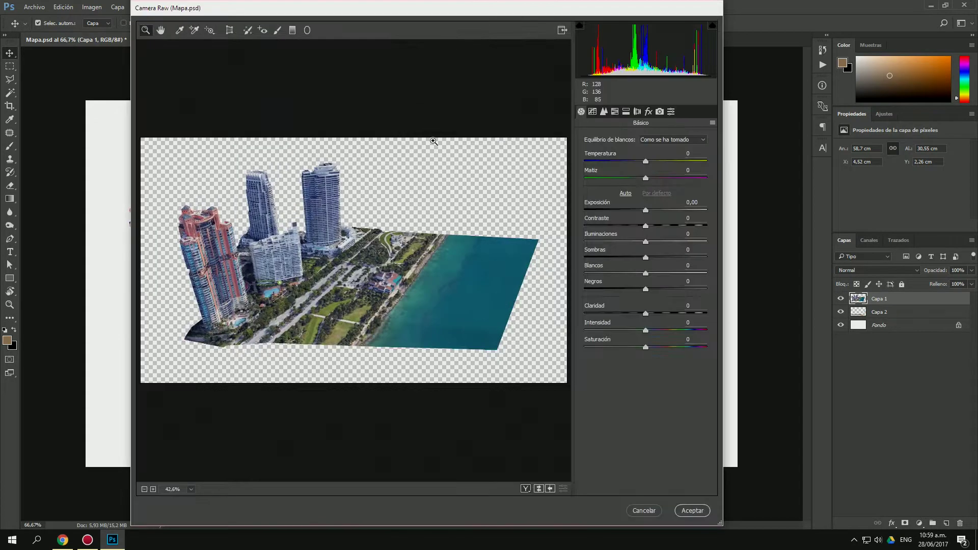
pyautogui.click(652, 161)
pyautogui.click(639, 177)
pyautogui.moveTo(646, 226); pyautogui.dragTo(661, 227)
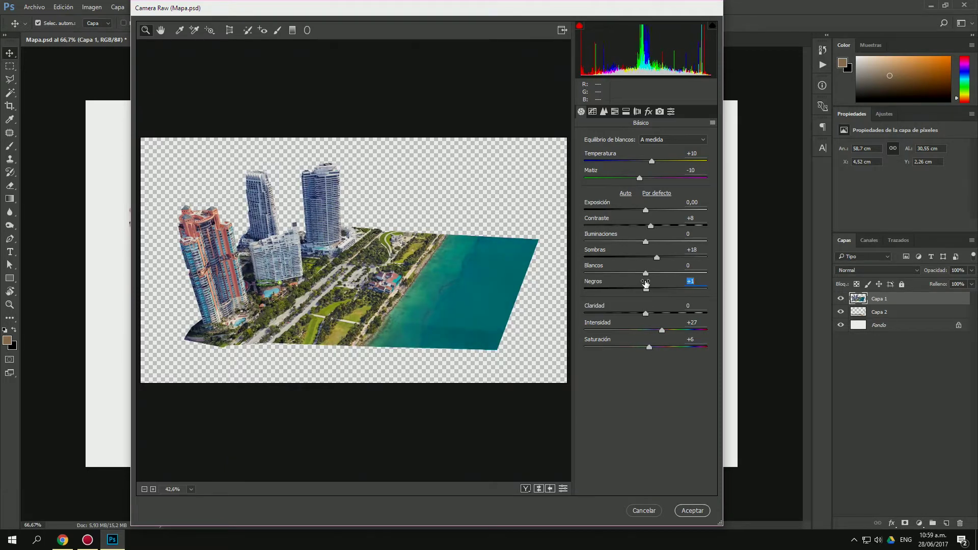
pyautogui.click(683, 516)
# Brighten the map's whites and midtones with Levels, then lift it further with Curves
pyautogui.hotkey('ctrl', 'l')
pyautogui.moveTo(712, 132); pyautogui.dragTo(702, 132)
pyautogui.moveTo(643, 132); pyautogui.dragTo(673, 129)
pyautogui.press('Return')
pyautogui.hotkey('ctrl', 'm')
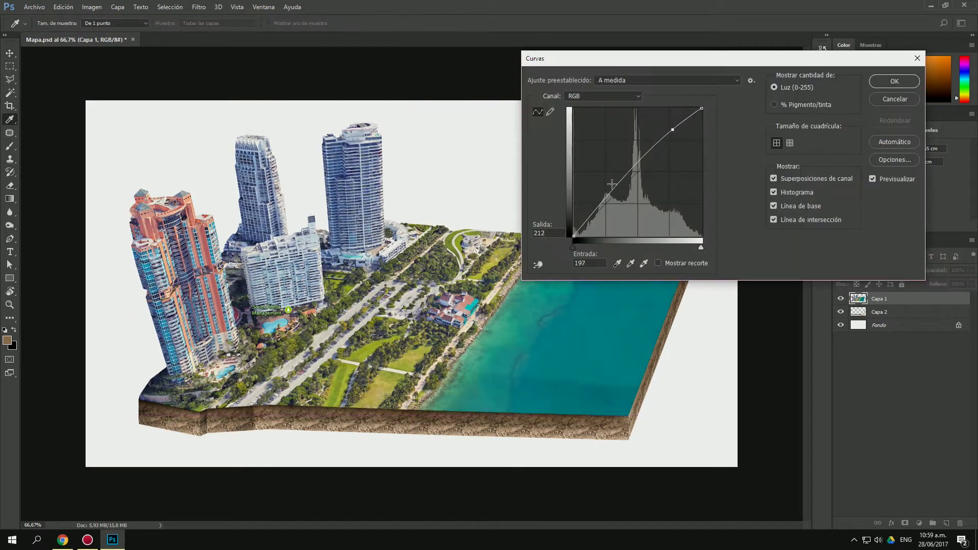
pyautogui.moveTo(611, 193); pyautogui.dragTo(612, 202)
pyautogui.press('Return')
pyautogui.press('v')
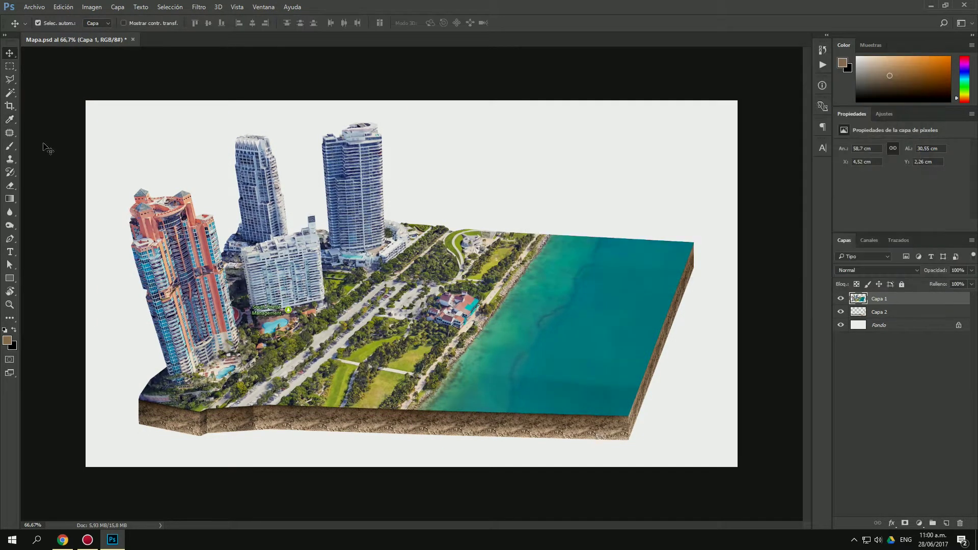
# Extend the canvas outward around the slab with the Crop tool
pyautogui.press('c')
pyautogui.hotkey('ctrl', '-')
pyautogui.moveTo(657, 421); pyautogui.dragTo(701, 451)
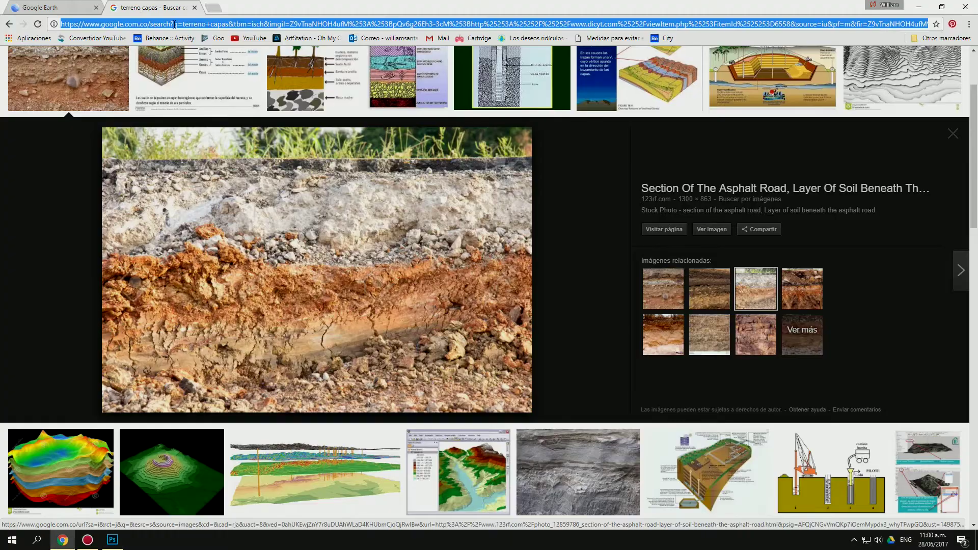
# Search Google Images for 'yate png' and save a yacht image
pyautogui.write('yate png')
pyautogui.press('Return')
pyautogui.click(135, 96)
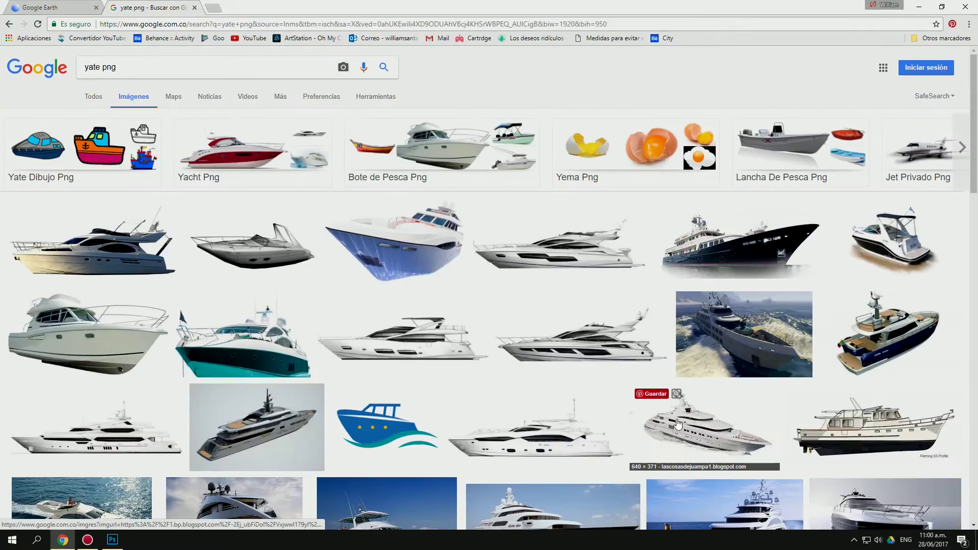
pyautogui.click(709, 428)
pyautogui.rightClick(323, 341)
pyautogui.click(374, 430)
# Search Google Images for 'avion png' to get the airplane image
pyautogui.press('Return')
pyautogui.write('avi')
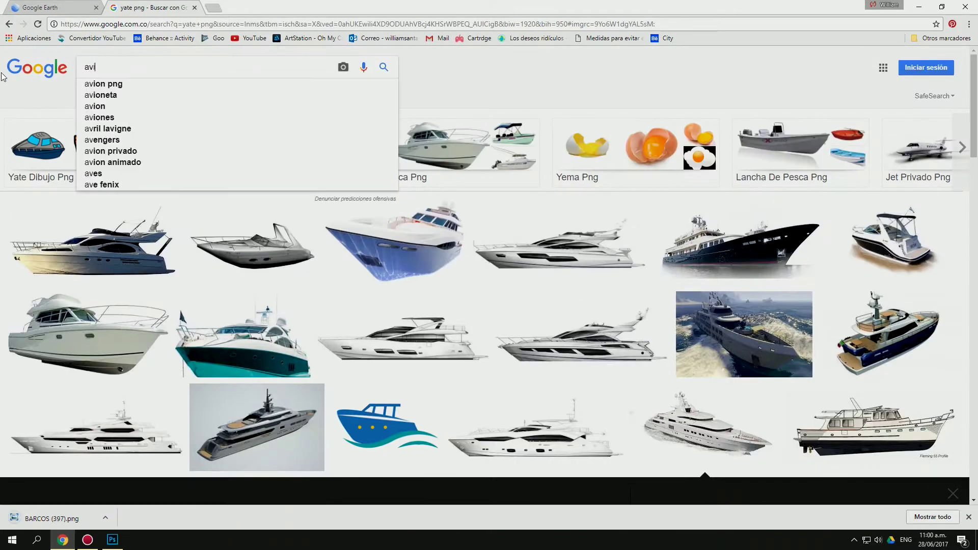
pyautogui.write('on png')
pyautogui.press('Return')
pyautogui.press('Return')
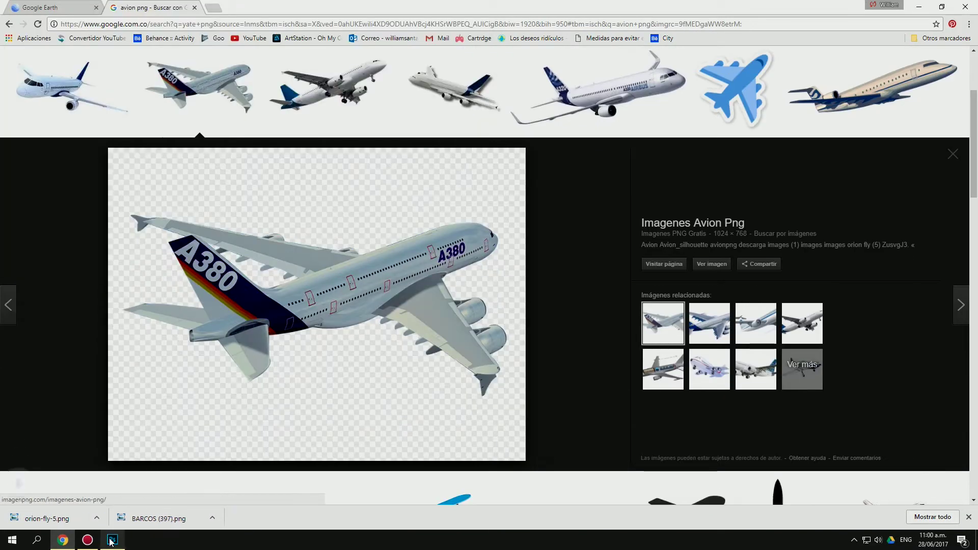
pyautogui.click(112, 540)
# Search 'nubes png' and save a chosen cloud image to disk
pyautogui.write('nubes png')
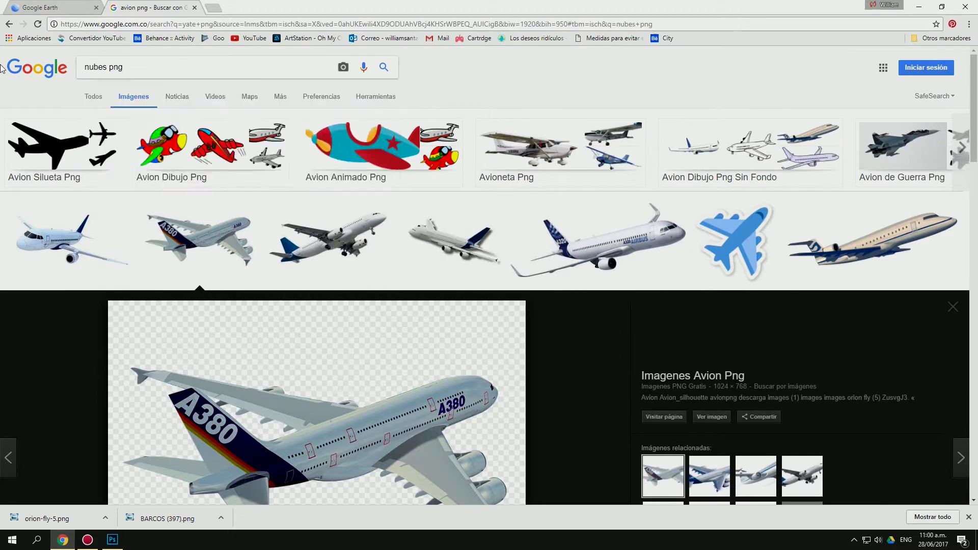
pyautogui.press('Return')
pyautogui.click(562, 337)
pyautogui.scroll(5, 598, 236)
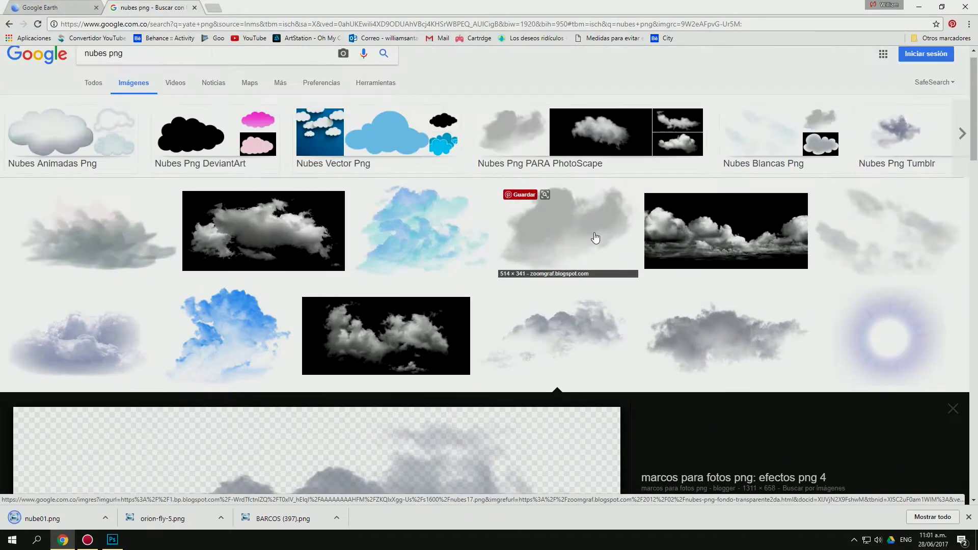
pyautogui.scroll(-12, 88, 357)
pyautogui.click(87, 336)
pyautogui.rightClick(298, 292)
pyautogui.click(351, 383)
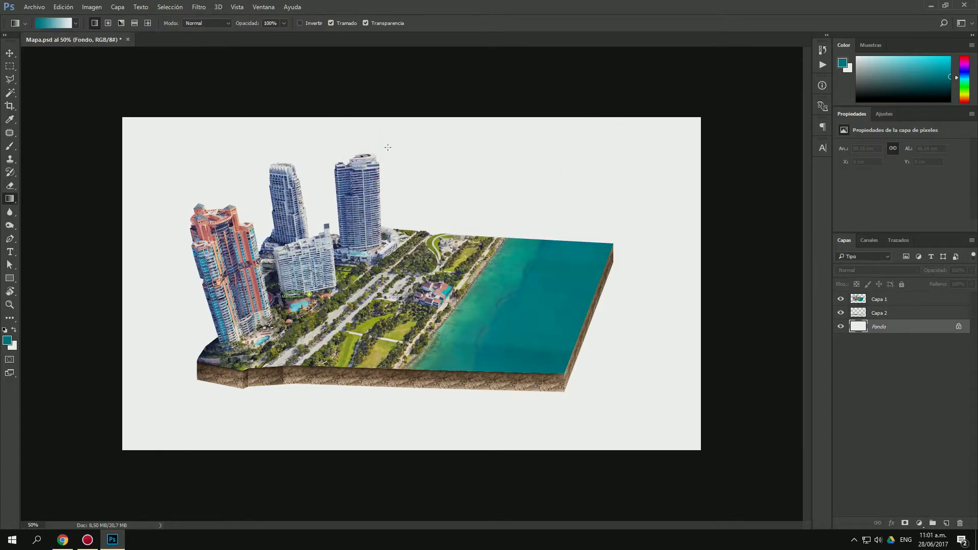
# Draw a teal-to-white sky gradient and place brightened, whiter clouds above the slab
pyautogui.moveTo(396, 117); pyautogui.dragTo(408, 239)
pyautogui.moveTo(436, 89)
pyautogui.mouseDown()
pyautogui.moveTo(422, 255)
pyautogui.moveTo(441, 235)
pyautogui.mouseUp()
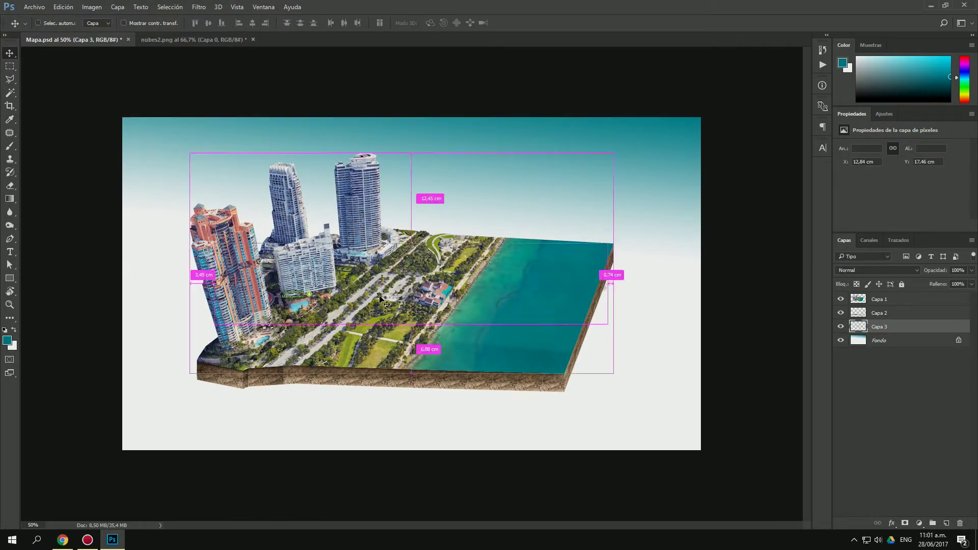
pyautogui.moveTo(383, 301); pyautogui.dragTo(581, 155)
pyautogui.hotkey('ctrl', 'u')
pyautogui.moveTo(749, 190); pyautogui.dragTo(804, 190)
pyautogui.click(873, 98)
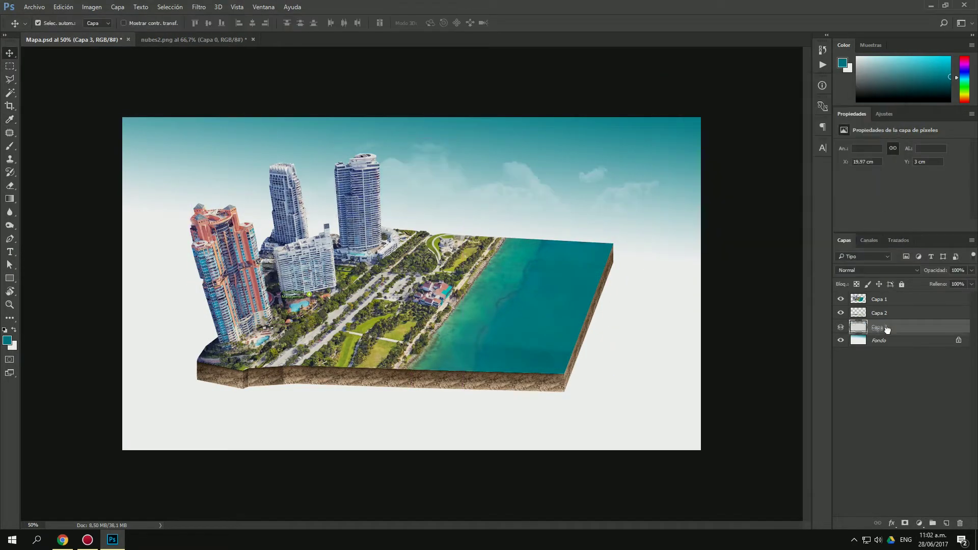
# Duplicate the clouds, shift them up-left, and move the layer to the top
pyautogui.moveTo(887, 330); pyautogui.dragTo(946, 524)
pyautogui.hotkey('ctrl', 't')
pyautogui.moveTo(612, 178)
pyautogui.mouseDown()
pyautogui.moveTo(471, 167)
pyautogui.moveTo(527, 177)
pyautogui.mouseUp()
pyautogui.press('Return')
pyautogui.hotkey('ctrl', 'shift', ']')
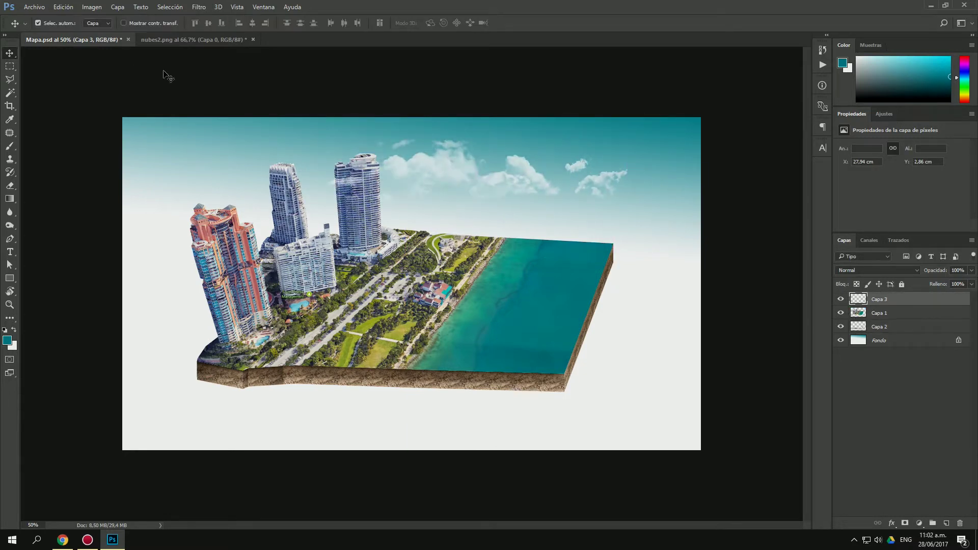
# Close the other cloud image unsaved and open nube01.png, adjusting its colour
pyautogui.click(252, 39)
pyautogui.click(498, 204)
pyautogui.hotkey('ctrl', 'o')
pyautogui.doubleClick(123, 86)
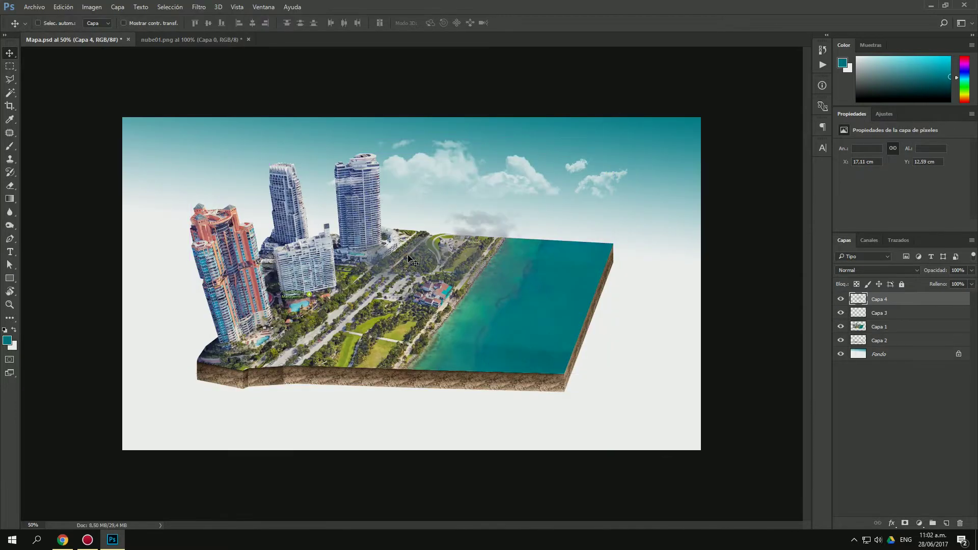
pyautogui.hotkey('ctrl', 'u')
pyautogui.press('Return')
# Place soft clouds around the towers and a resized copy drifting over the water
pyautogui.hotkey('ctrl', 'j')
pyautogui.hotkey('ctrl', 'e')
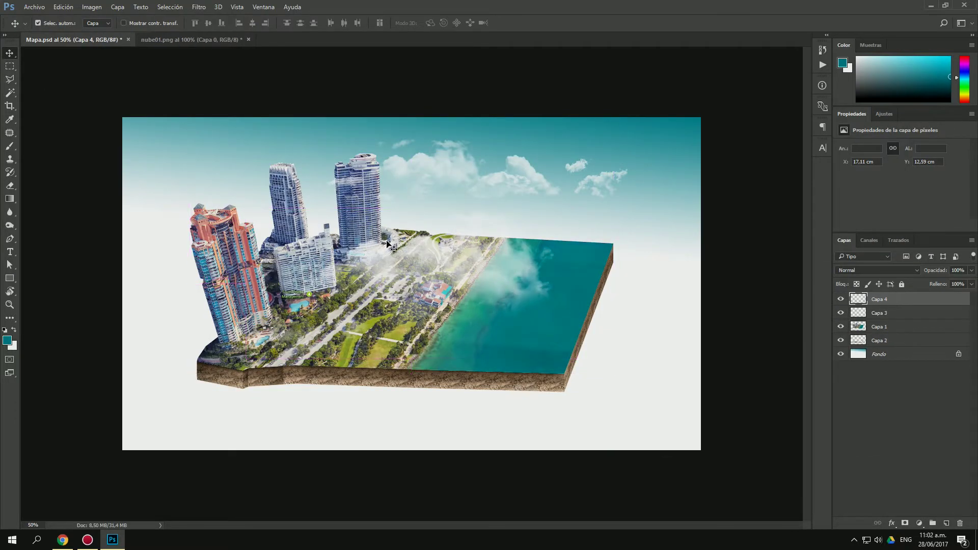
pyautogui.moveTo(484, 356); pyautogui.dragTo(414, 189)
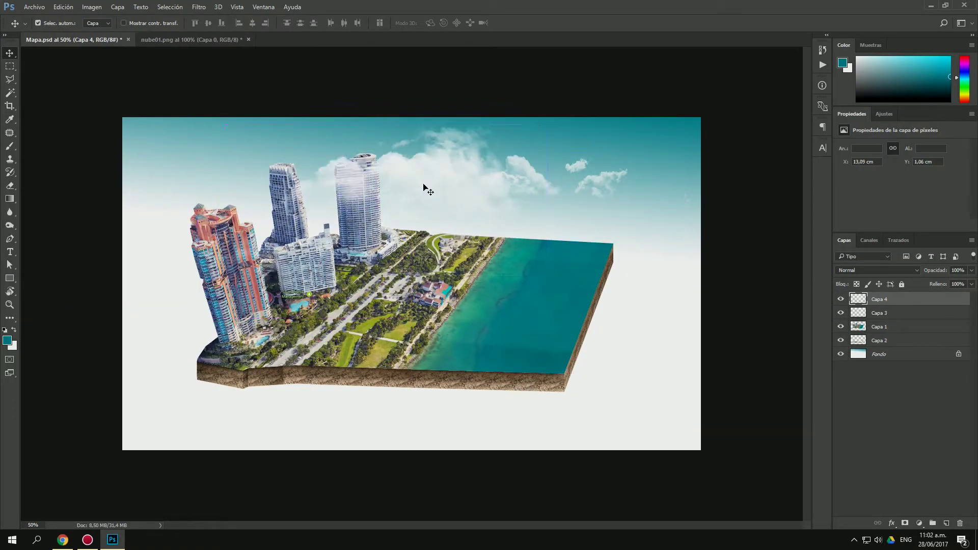
pyautogui.hotkey('ctrl', 't')
pyautogui.moveTo(642, 318); pyautogui.dragTo(453, 232)
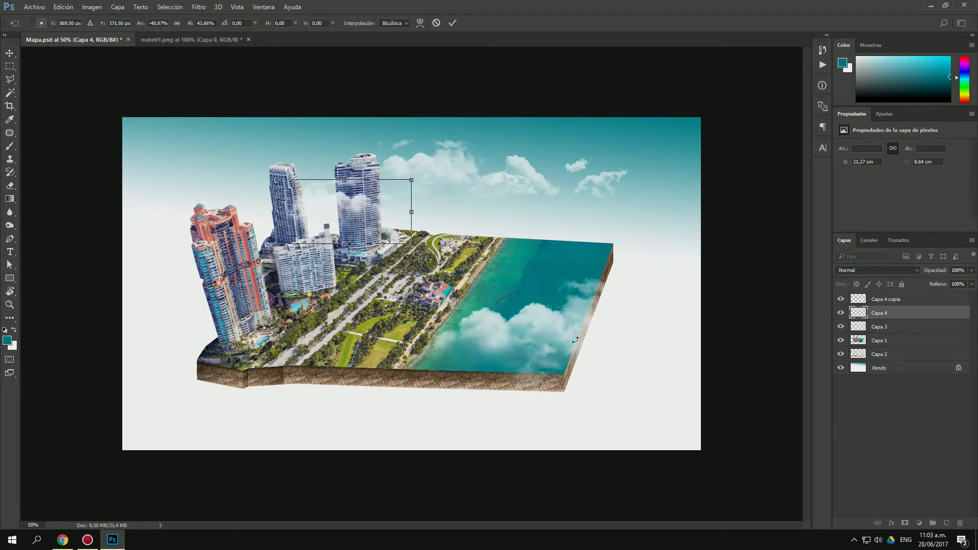
pyautogui.press('Return')
pyautogui.moveTo(540, 367)
pyautogui.mouseDown()
pyautogui.moveTo(558, 258)
pyautogui.moveTo(557, 269)
pyautogui.mouseUp()
# Open the BARCOS and orion-fly-5 images, closing nube01 without saving
pyautogui.hotkey('ctrl', 'o')
pyautogui.click(121, 83)
pyautogui.keyDown('ctrl'); pyautogui.click(343, 83); pyautogui.keyUp('ctrl')
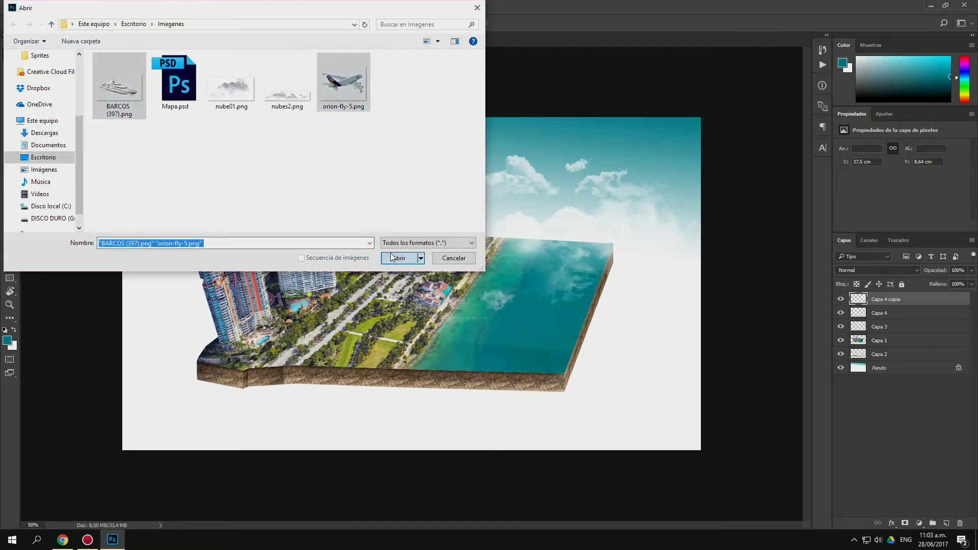
pyautogui.click(398, 256)
pyautogui.click(544, 253)
pyautogui.click(261, 39)
pyautogui.click(493, 265)
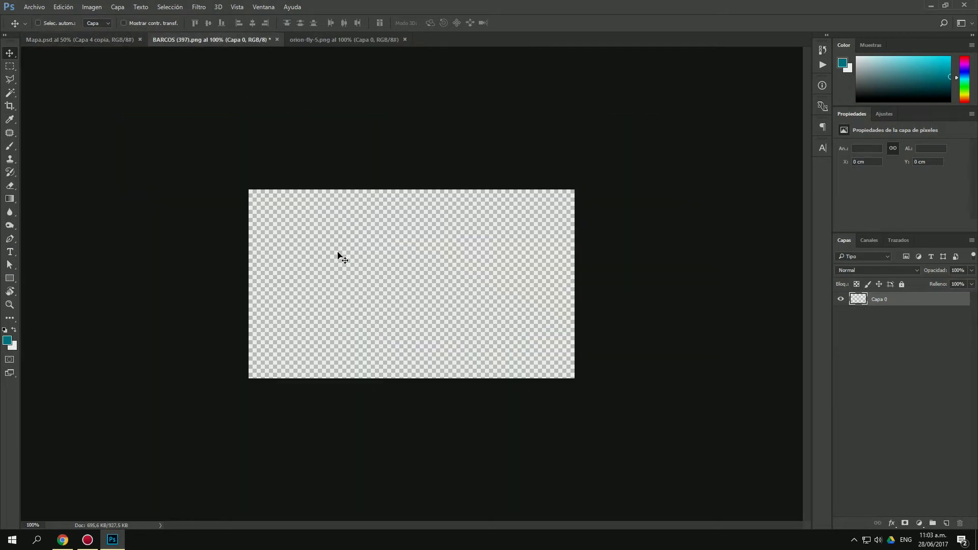
# Place the yacht on the map's water, scaled down, with its layer below the clouds
pyautogui.moveTo(341, 258); pyautogui.dragTo(578, 304)
pyautogui.hotkey('ctrl', '+')
pyautogui.hotkey('ctrl', 't')
pyautogui.moveTo(710, 240)
pyautogui.mouseDown()
pyautogui.moveTo(643, 263)
pyautogui.moveTo(688, 225)
pyautogui.moveTo(676, 218)
pyautogui.mouseUp()
pyautogui.press('Return')
pyautogui.hotkey('ctrl', '[')
pyautogui.hotkey('ctrl', '[')
pyautogui.hotkey('ctrl', '[')
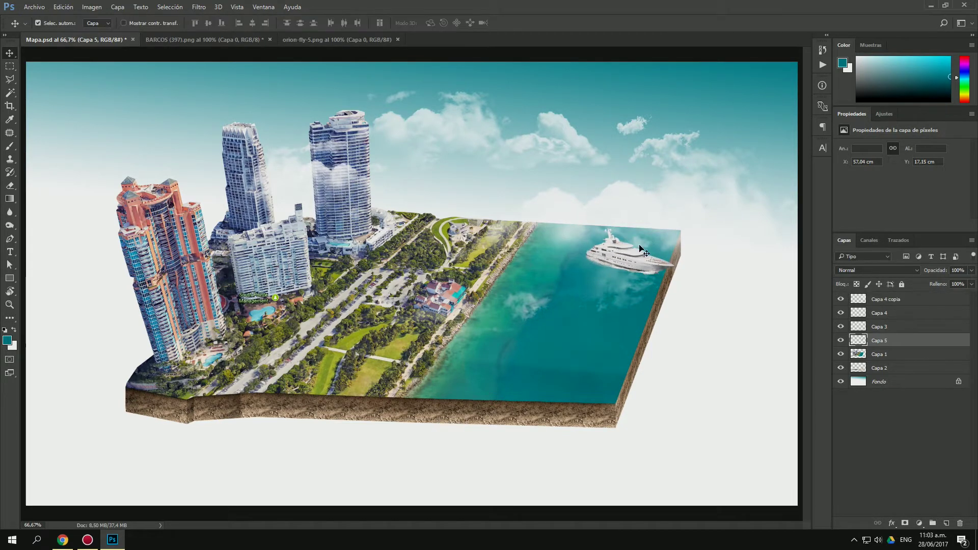
# Reposition the water clouds layer up toward the sky
pyautogui.click(657, 260)
pyautogui.hotkey('ctrl', 't')
pyautogui.hotkey('ctrl', '-')
pyautogui.moveTo(564, 193)
pyautogui.mouseDown()
pyautogui.moveTo(611, 203)
pyautogui.moveTo(617, 290)
pyautogui.moveTo(455, 220)
pyautogui.moveTo(641, 259)
pyautogui.moveTo(600, 223)
pyautogui.mouseUp()
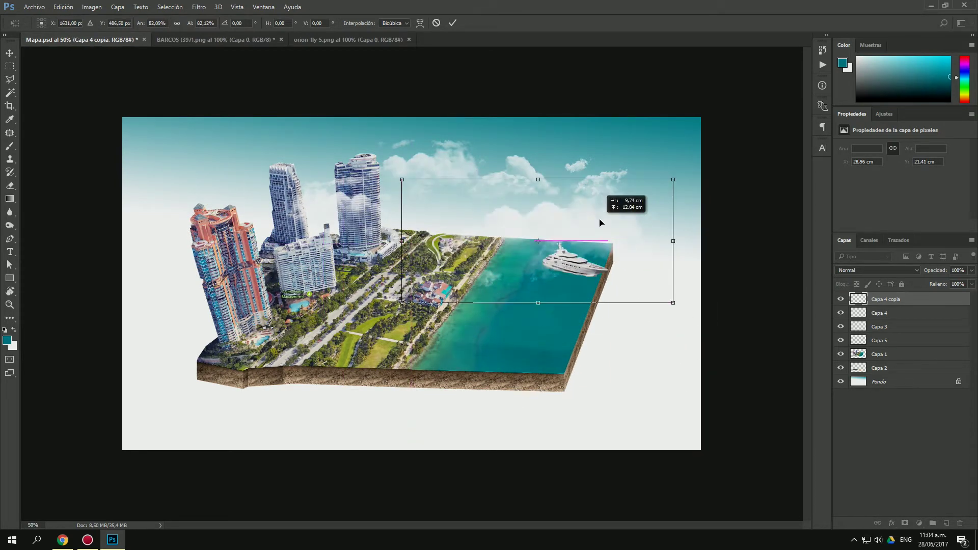
pyautogui.press('Return')
pyautogui.click(850, 313)
pyautogui.write('nube')
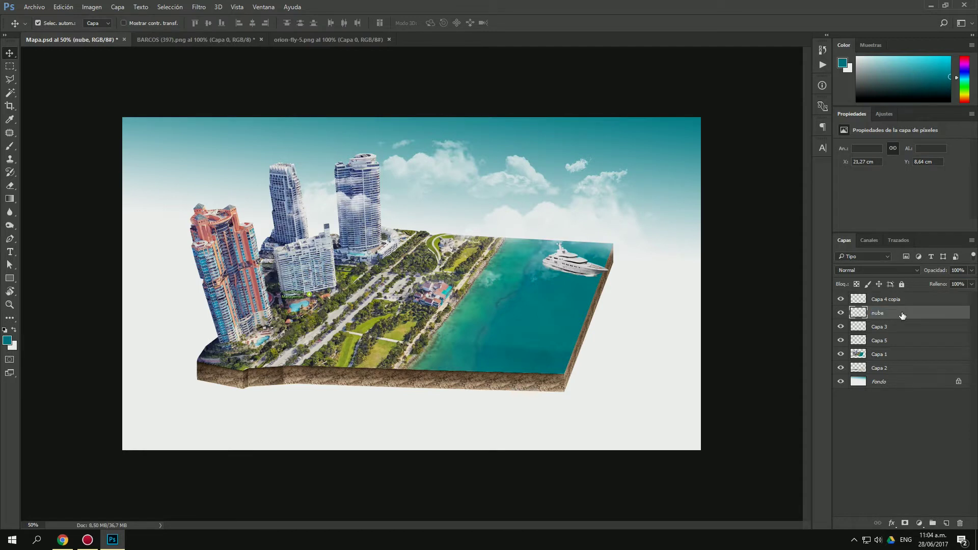
# Rename the layers to nube, yate, mapa and tierra
pyautogui.doubleClick(880, 299)
pyautogui.write('nube2')
pyautogui.doubleClick(879, 327)
pyautogui.write('nube3')
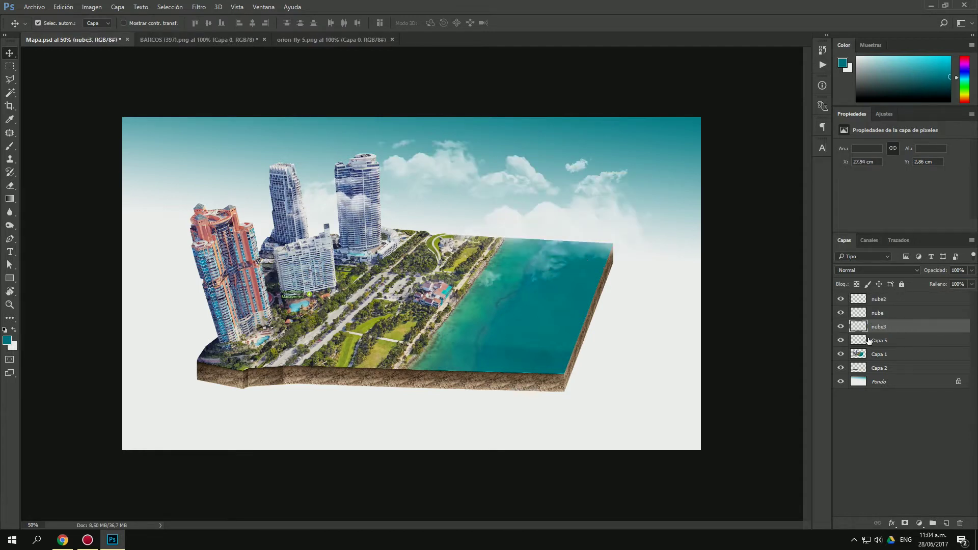
pyautogui.doubleClick(880, 341)
pyautogui.write('yatemapa')
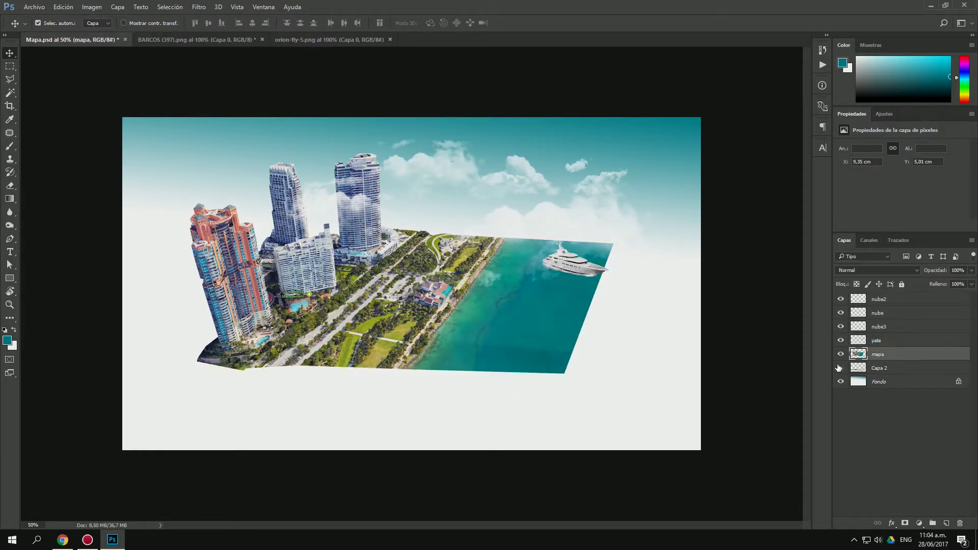
pyautogui.doubleClick(879, 368)
pyautogui.write('terre')
pyautogui.click(878, 384)
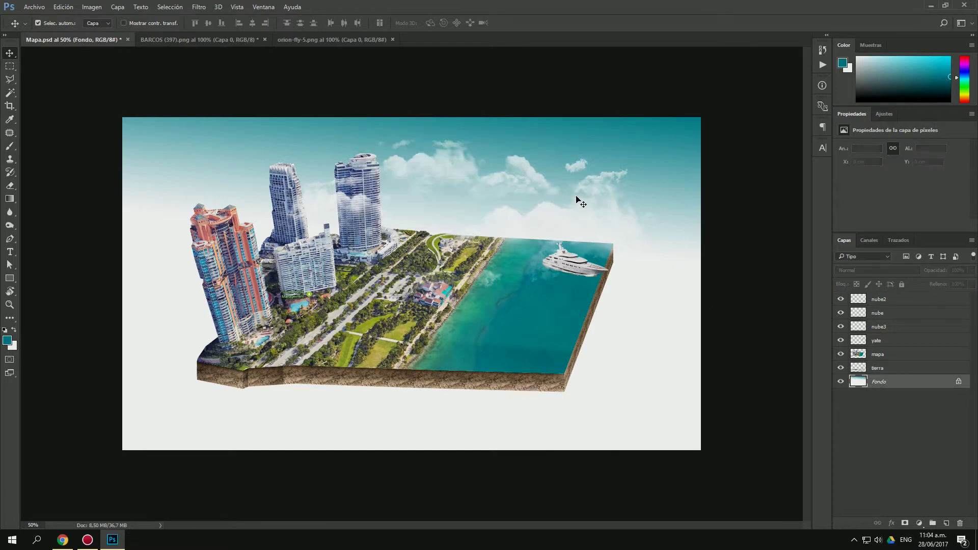
# Soften the yacht wake selection's edge in Select and Mask
pyautogui.scroll(4, 631, 270)
pyautogui.click(652, 260)
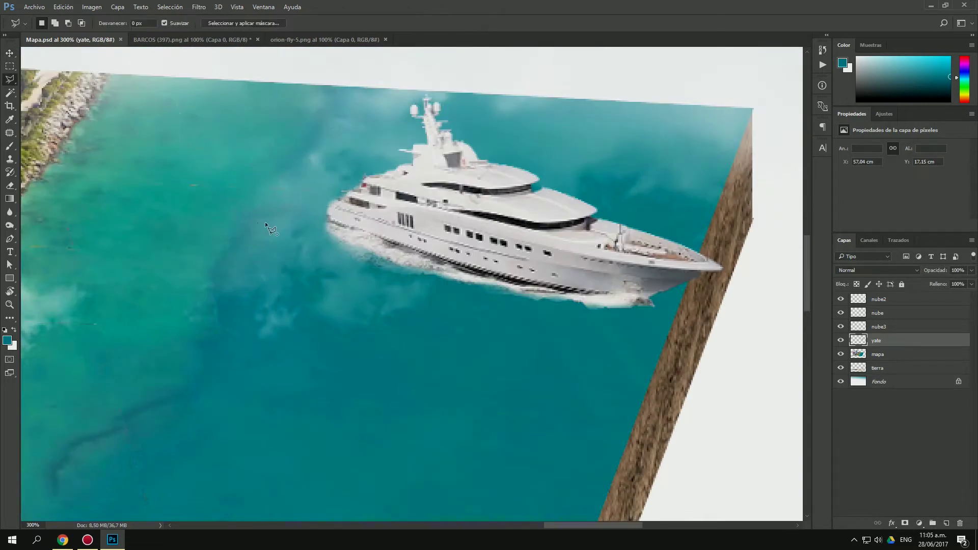
pyautogui.hotkey('alt', 'ctrl', 'r')
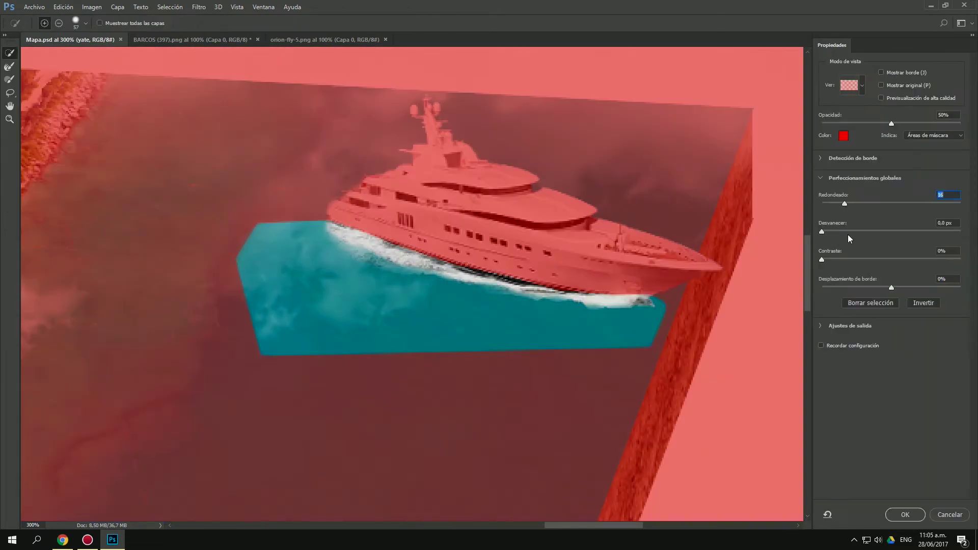
pyautogui.moveTo(848, 235); pyautogui.dragTo(869, 236)
pyautogui.click(900, 518)
# Set the wake layer's blend mode to Soft Light
pyautogui.press('v')
pyautogui.click(876, 270)
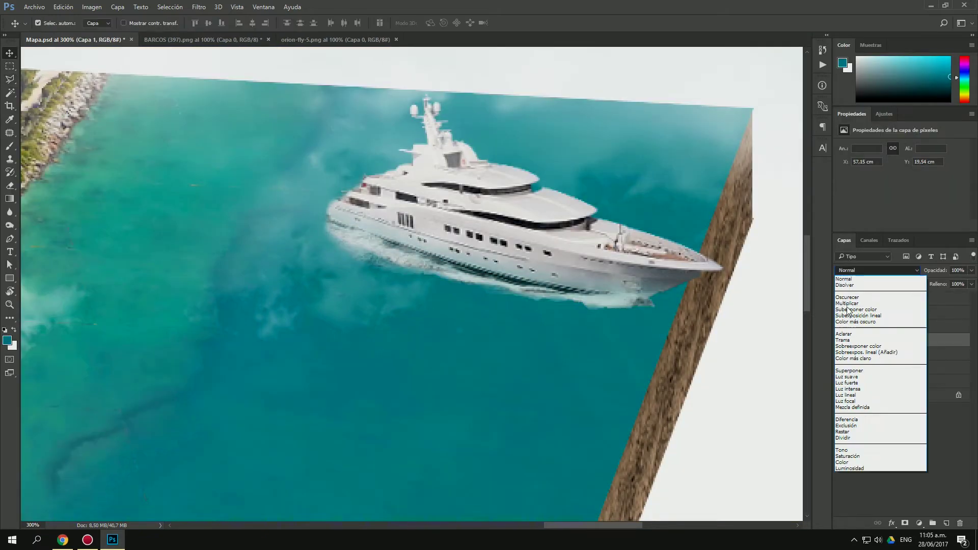
pyautogui.click(867, 380)
pyautogui.scroll(-3, 420, 208)
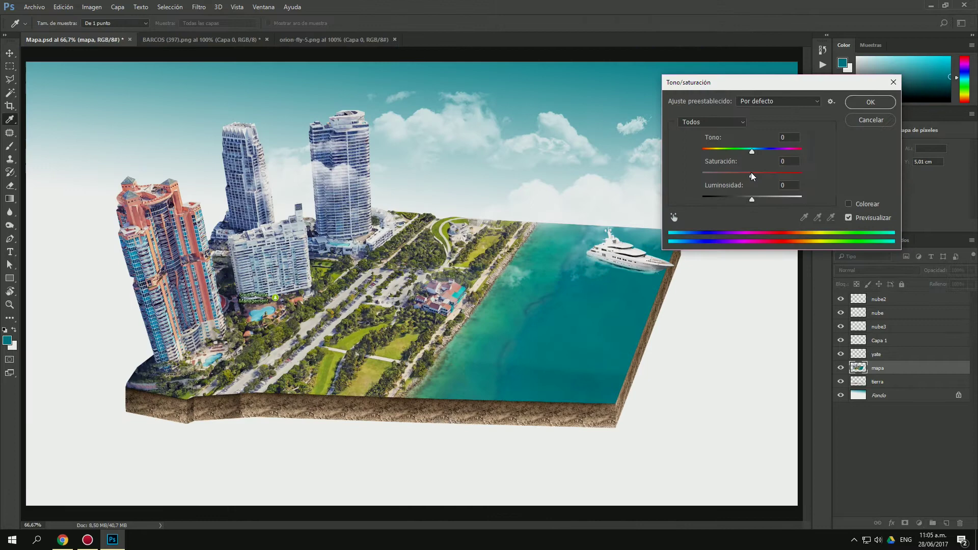
# Slightly boost the map's saturation and redraw the background as a teal-to-white gradient
pyautogui.moveTo(753, 177); pyautogui.dragTo(761, 173)
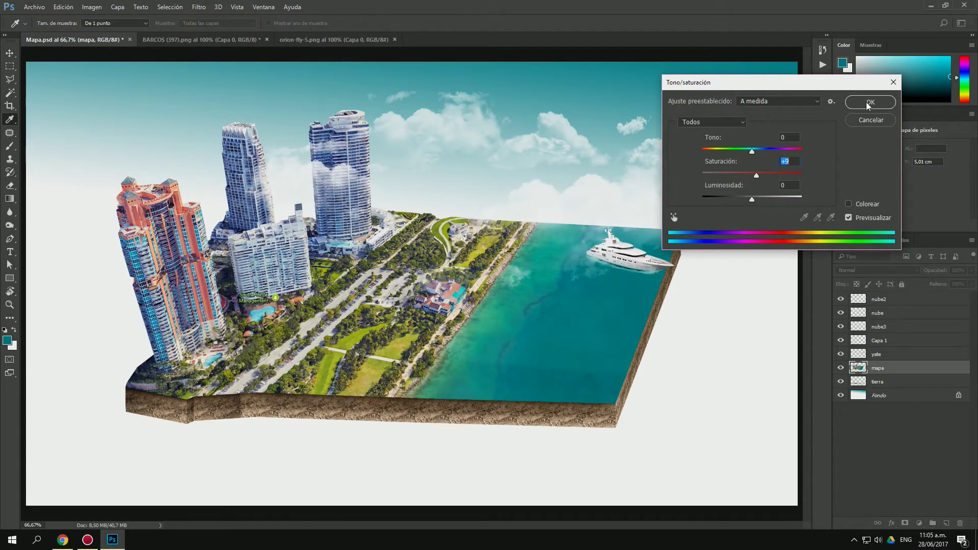
pyautogui.click(870, 102)
pyautogui.hotkey('ctrl', 'alt', 'a')
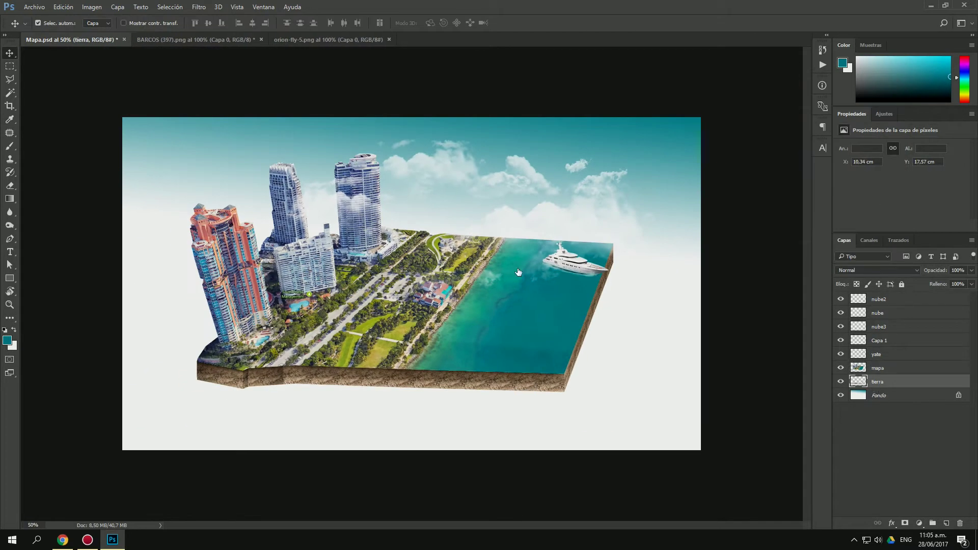
pyautogui.click(877, 395)
pyautogui.press('g')
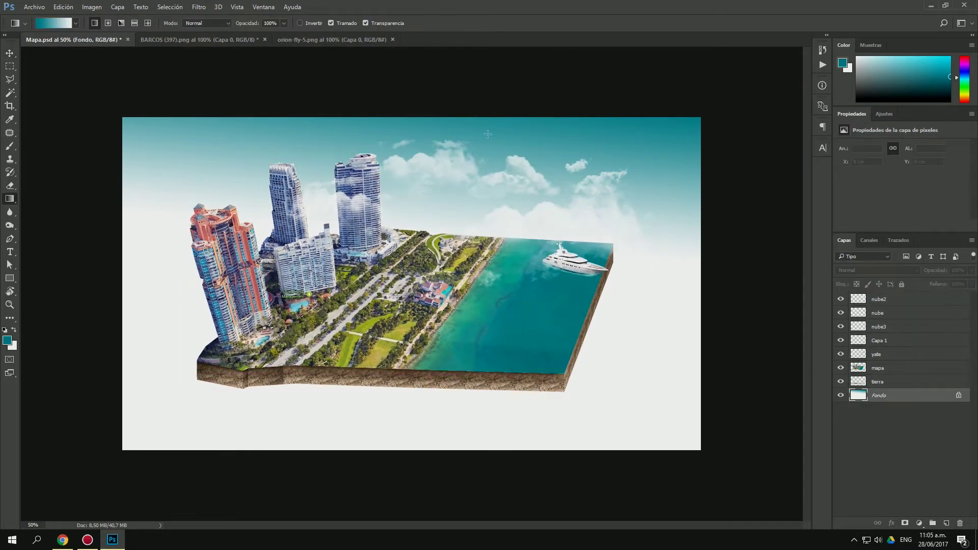
pyautogui.moveTo(510, 123); pyautogui.dragTo(510, 259)
# Shift the map, clouds, yacht and wake left, then duplicate the mapa layer
pyautogui.moveTo(198, 150); pyautogui.dragTo(733, 278)
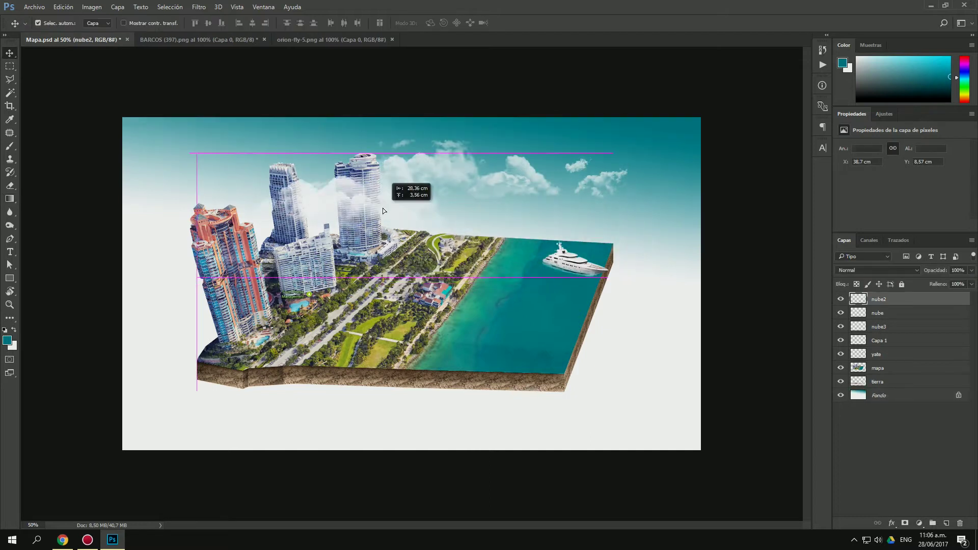
pyautogui.moveTo(457, 291); pyautogui.dragTo(415, 294)
pyautogui.click(610, 302)
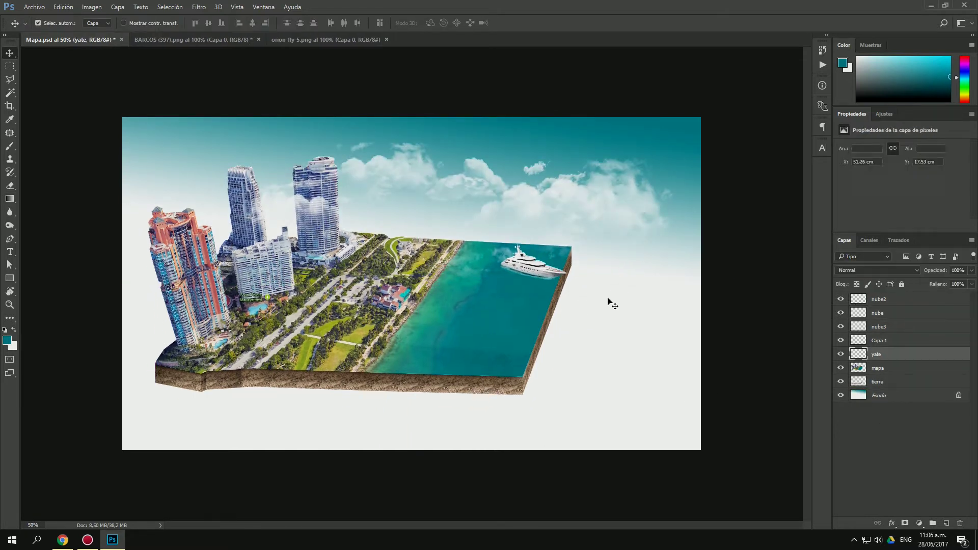
pyautogui.keyDown('shift'); pyautogui.click(563, 268); pyautogui.keyUp('shift')
pyautogui.moveTo(563, 268); pyautogui.dragTo(538, 270)
pyautogui.click(876, 368)
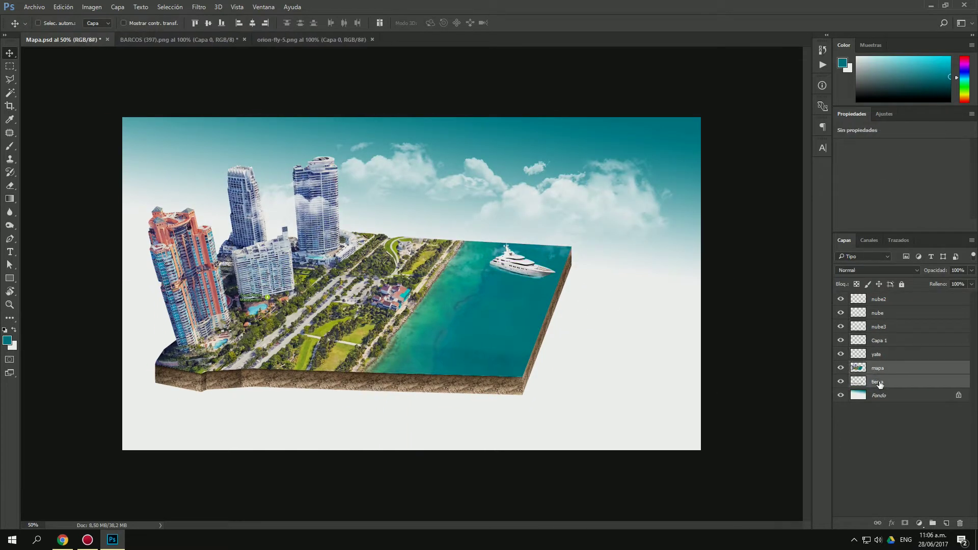
pyautogui.hotkey('ctrl', 'j')
# Turn the offset map copy solid black, trim it, and place it below the map as a shadow
pyautogui.moveTo(348, 177); pyautogui.dragTo(348, 207)
pyautogui.hotkey('ctrl', 'u')
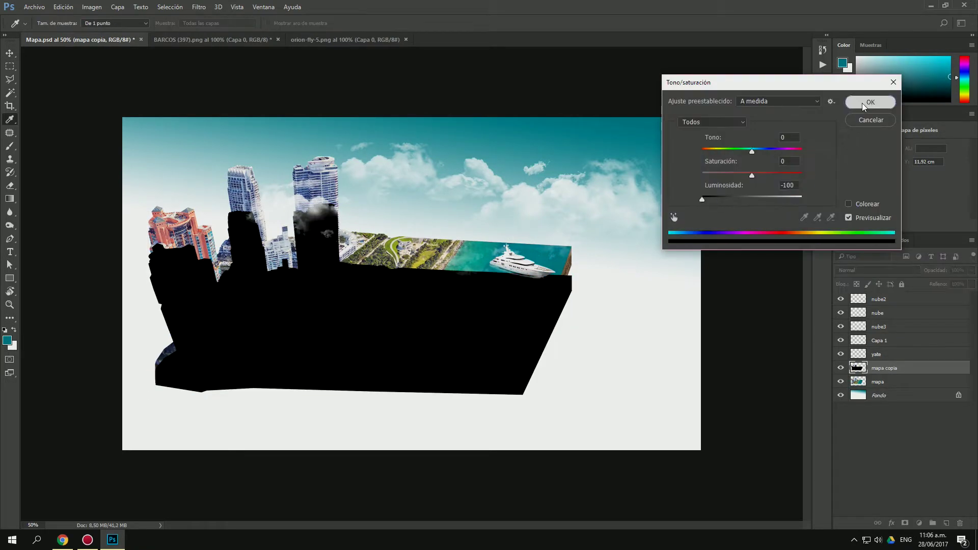
pyautogui.click(862, 103)
pyautogui.press('l')
pyautogui.click(73, 285)
pyautogui.press('Delete')
pyautogui.hotkey('ctrl', 'd')
pyautogui.hotkey('ctrl', '[')
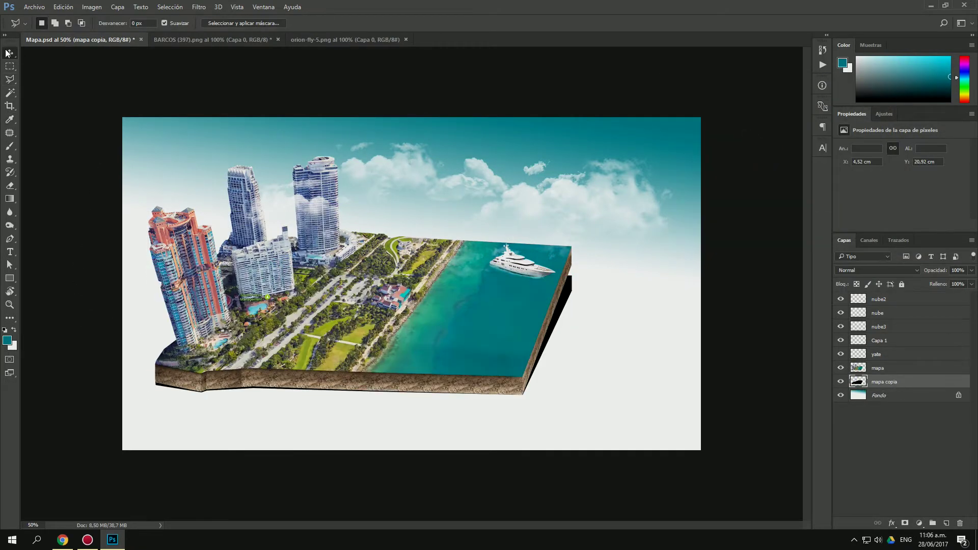
pyautogui.hotkey('ctrl', 't')
pyautogui.press('Return')
# Apply a Gaussian blur to the shadow and shift it under the block
pyautogui.press('e')
pyautogui.rightClick(528, 261)
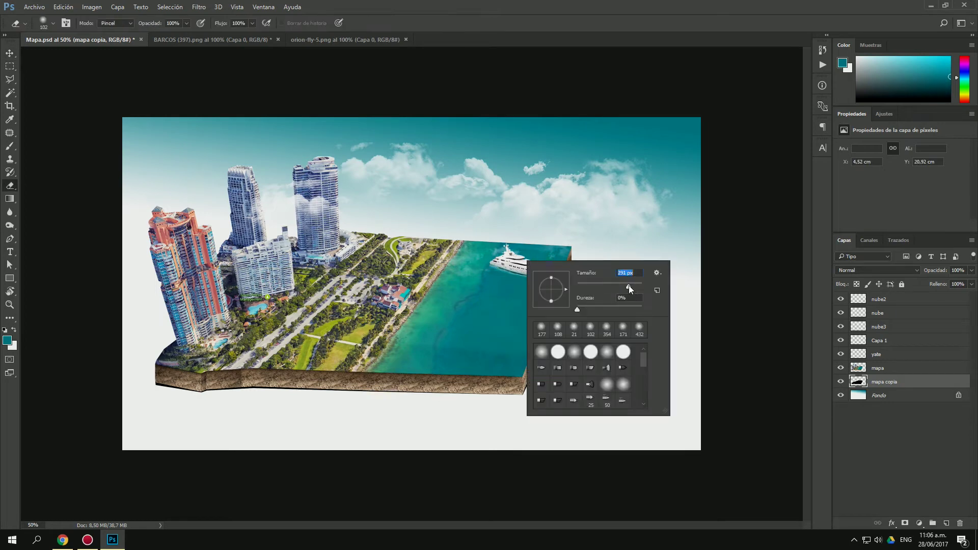
pyautogui.press('Escape')
pyautogui.click(198, 7)
pyautogui.click(153, 214)
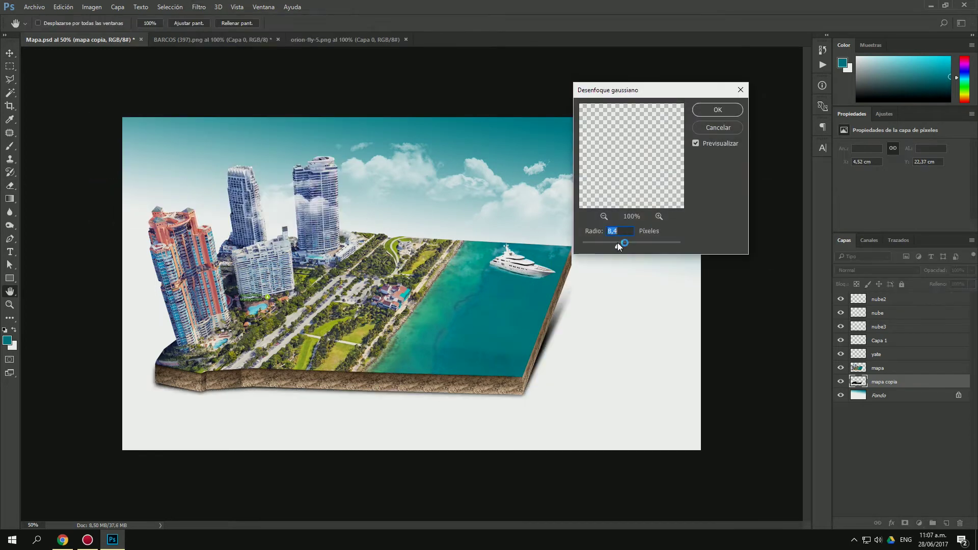
pyautogui.moveTo(614, 245); pyautogui.dragTo(627, 244)
pyautogui.click(709, 109)
pyautogui.press('v')
pyautogui.moveTo(478, 345); pyautogui.dragTo(465, 349)
# Skew the map block and cloud layers together, pulling the left corners right
pyautogui.click(878, 368)
pyautogui.keyDown('shift'); pyautogui.click(879, 299); pyautogui.keyUp('shift')
pyautogui.hotkey('ctrl', 't')
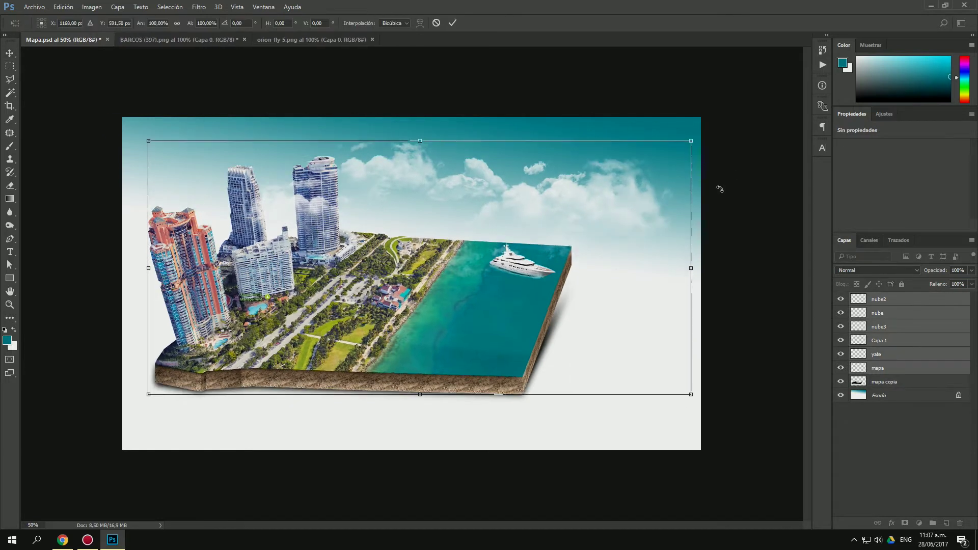
pyautogui.moveTo(148, 265); pyautogui.dragTo(150, 263)
pyautogui.moveTo(148, 391); pyautogui.dragTo(154, 390)
pyautogui.press('Return')
# Reshape the shadow, pulling the top-left corner in and stretching the bottom-right out
pyautogui.click(884, 381)
pyautogui.hotkey('ctrl', 't')
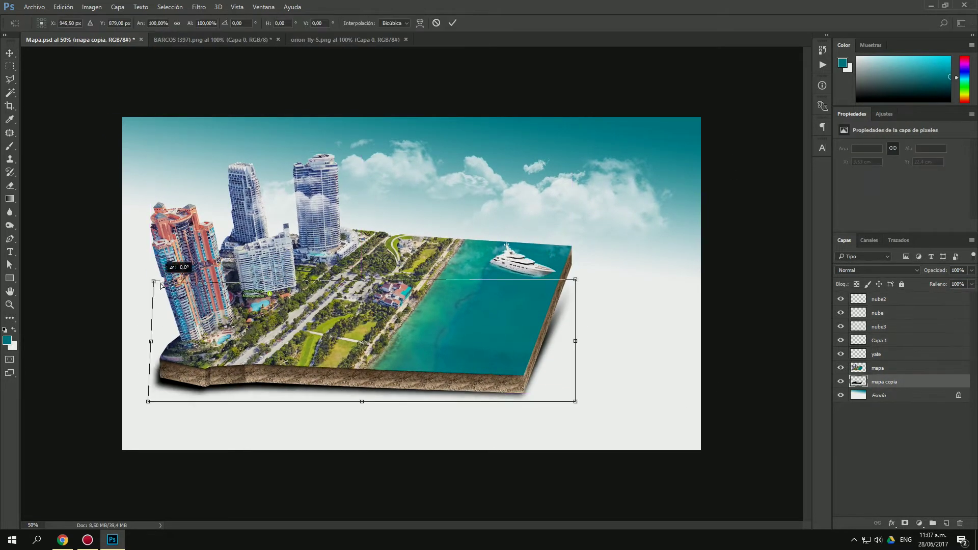
pyautogui.moveTo(149, 279); pyautogui.dragTo(209, 308)
pyautogui.moveTo(578, 401); pyautogui.dragTo(609, 393)
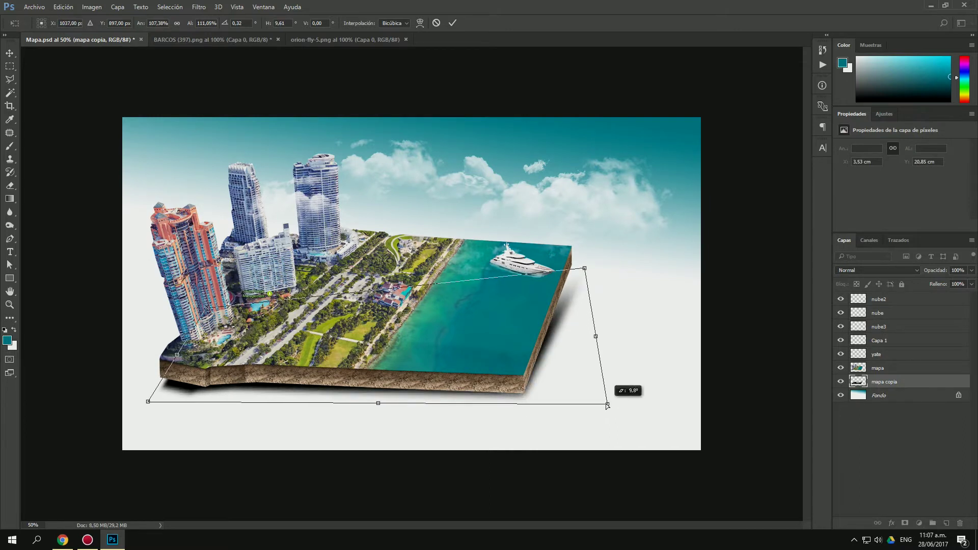
pyautogui.press('Return')
# Set eraser strength to 41%, fade the shadow to 80% opacity, and reshape it
pyautogui.rightClick(358, 211)
pyautogui.rightClick(483, 245)
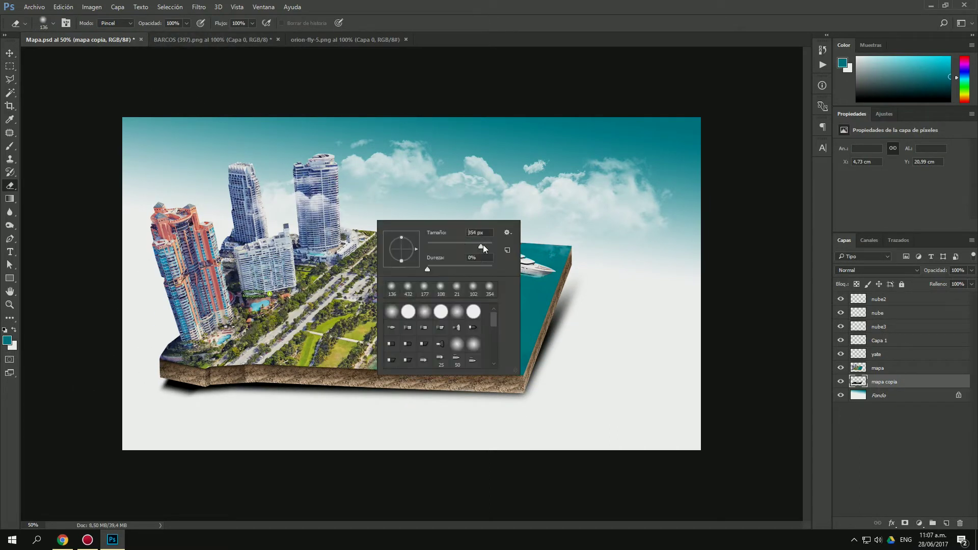
pyautogui.click(187, 23)
pyautogui.moveTo(189, 35); pyautogui.dragTo(159, 36)
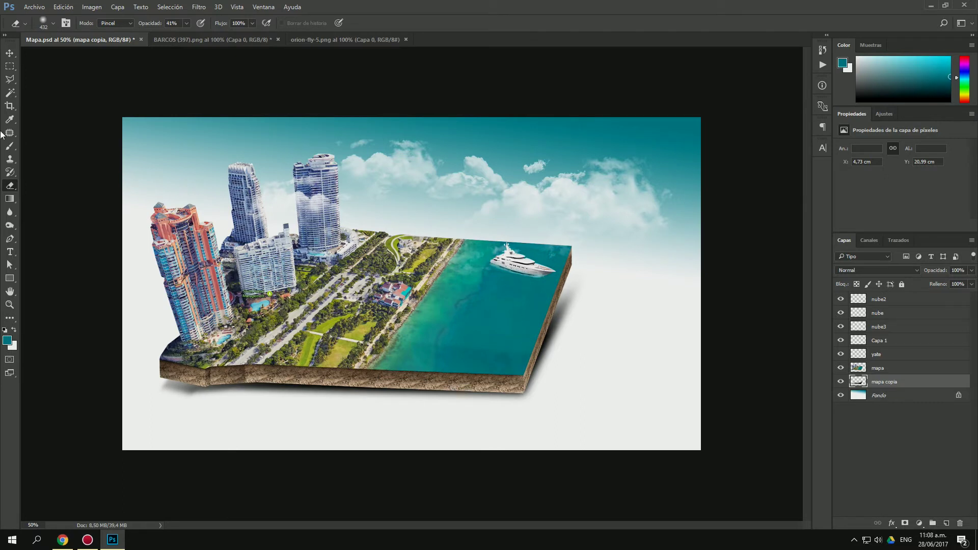
pyautogui.press('v')
pyautogui.press('8')
pyautogui.hotkey('ctrl', 't')
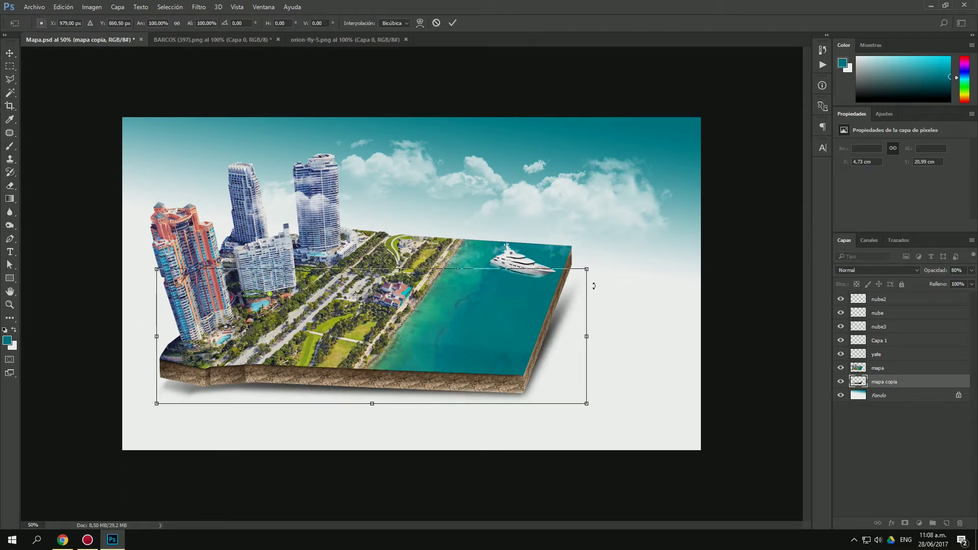
pyautogui.moveTo(593, 286); pyautogui.dragTo(602, 306)
pyautogui.press('Return')
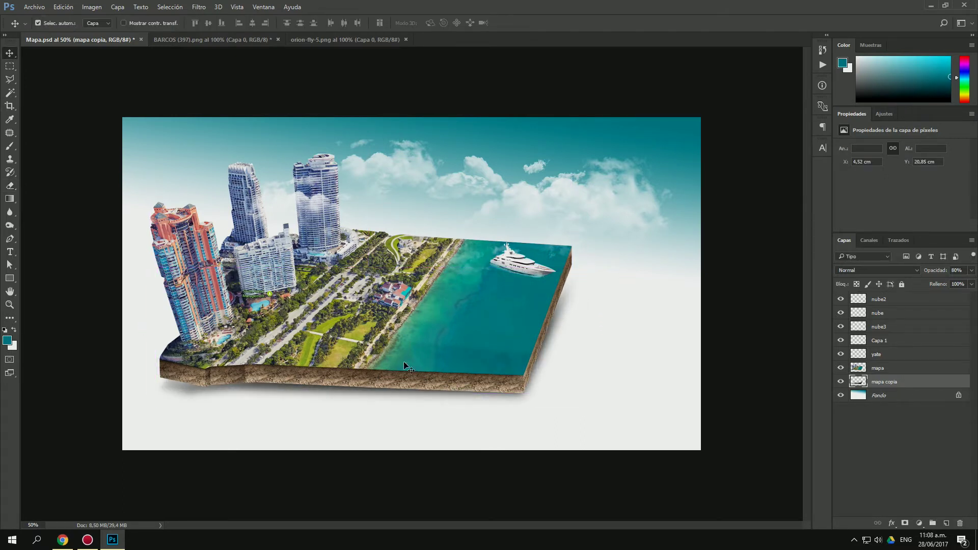
# Rotate the yacht and its shadow together by about -2°
pyautogui.click(520, 260)
pyautogui.hotkey('ctrl', 't')
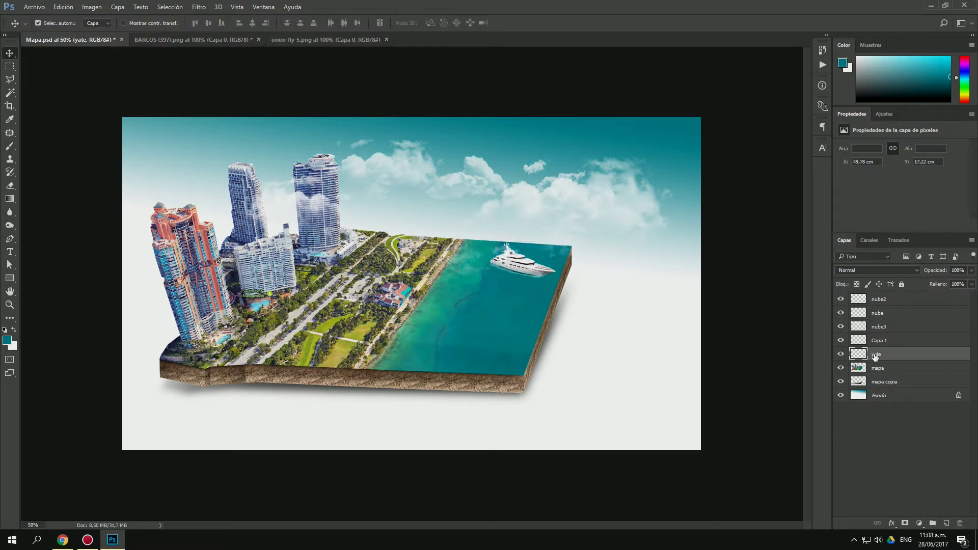
pyautogui.keyDown('ctrl'); pyautogui.click(880, 340); pyautogui.keyUp('ctrl')
pyautogui.hotkey('ctrl', 't')
pyautogui.moveTo(658, 313); pyautogui.dragTo(660, 309)
pyautogui.press('Return')
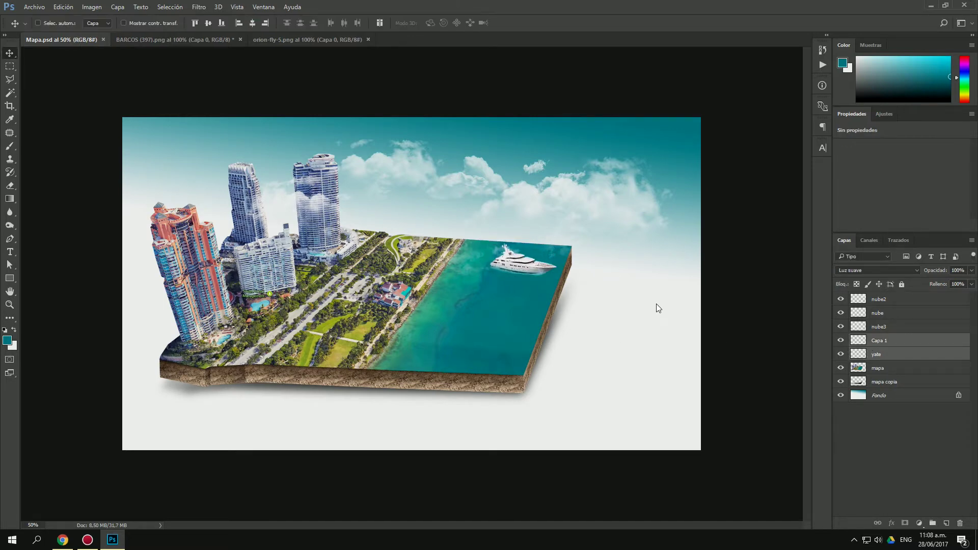
pyautogui.click(307, 39)
# Bring the A380 into the map above the clouds, refine its edges, and position it
pyautogui.moveTo(437, 262); pyautogui.dragTo(357, 225)
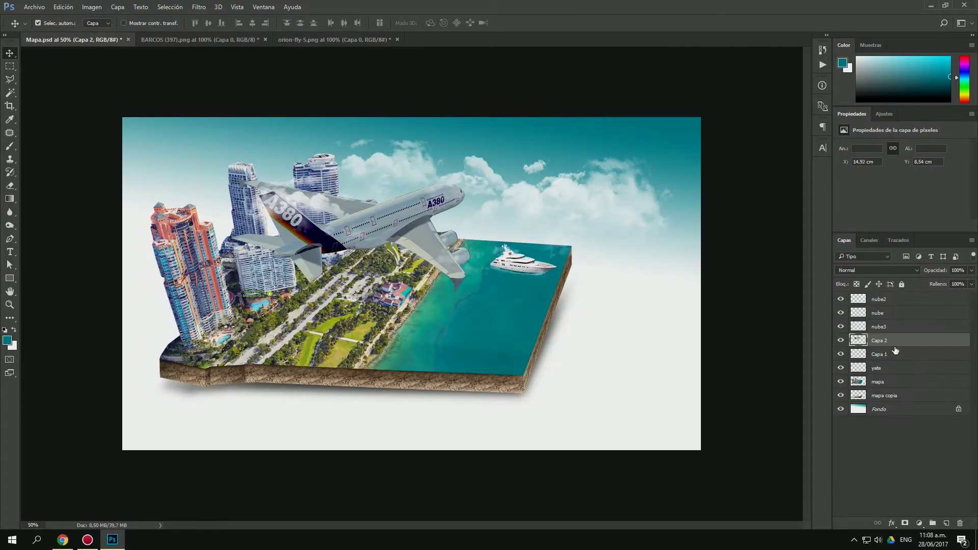
pyautogui.moveTo(896, 351); pyautogui.dragTo(896, 296)
pyautogui.keyDown('ctrl'); pyautogui.click(858, 300); pyautogui.keyUp('ctrl')
pyautogui.hotkey('alt', 'ctrl', 'r')
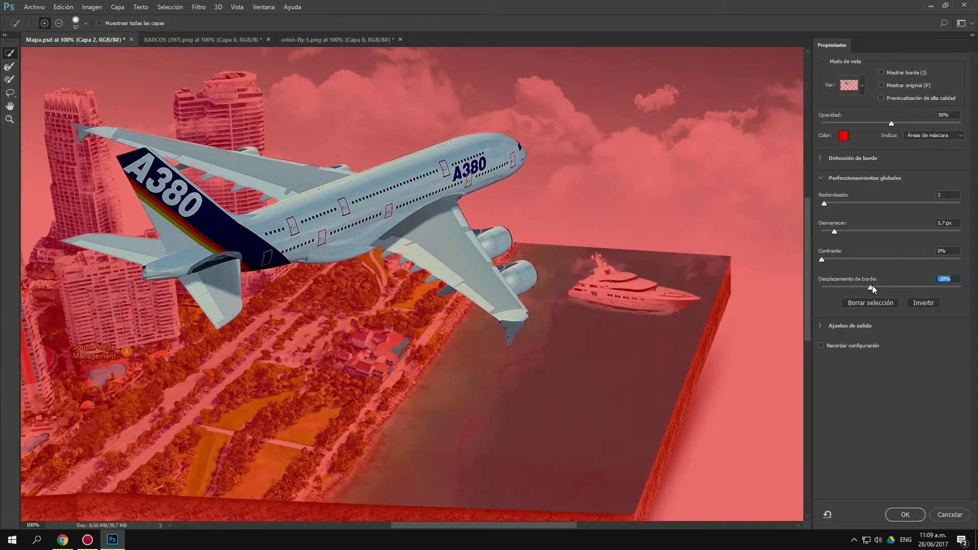
pyautogui.click(905, 515)
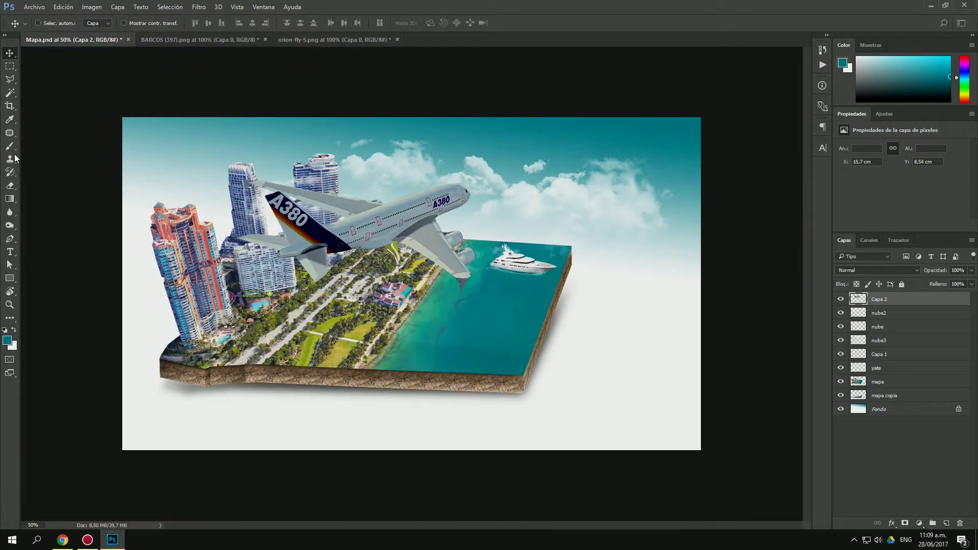
pyautogui.moveTo(415, 209); pyautogui.dragTo(428, 211)
pyautogui.click(880, 354)
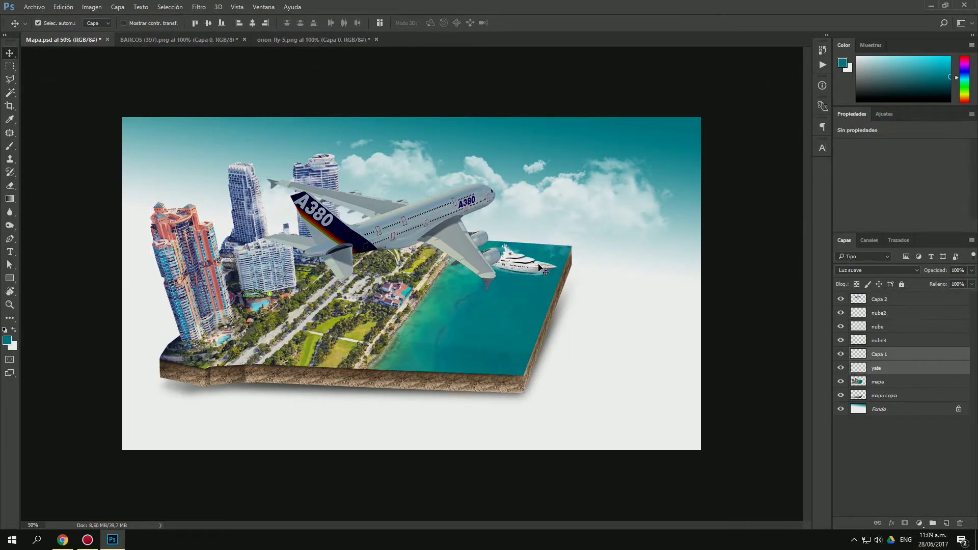
pyautogui.moveTo(539, 270); pyautogui.dragTo(543, 270)
pyautogui.moveTo(468, 253); pyautogui.dragTo(457, 260)
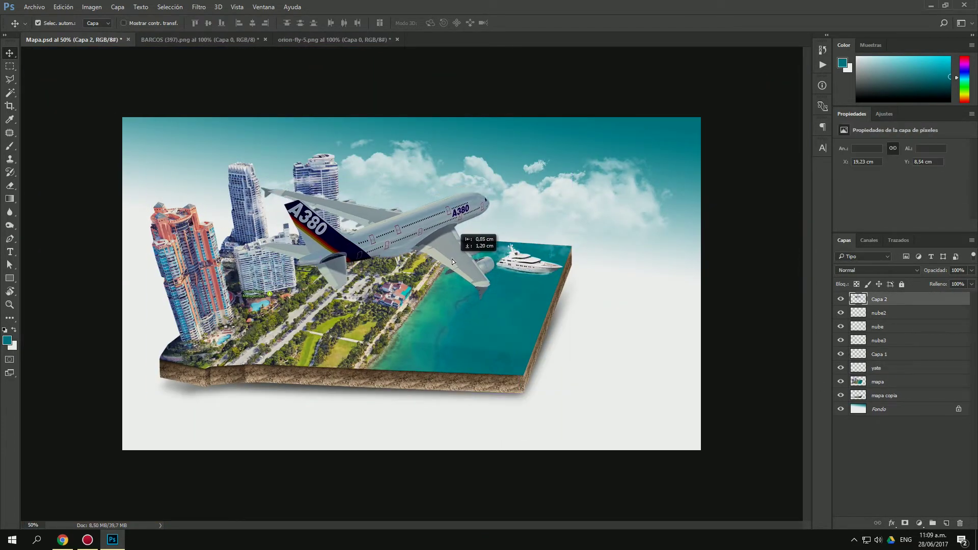
# Name the plane layer Avion, then move the nube cloud above it and shrink it over the plane
pyautogui.doubleClick(884, 299)
pyautogui.write('Avion')
pyautogui.moveTo(579, 208); pyautogui.dragTo(528, 251)
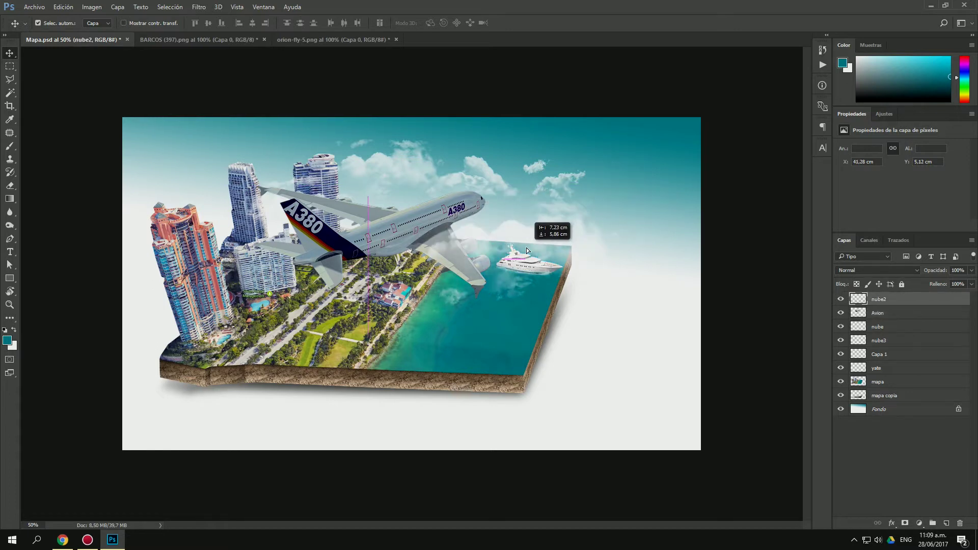
pyautogui.moveTo(877, 327); pyautogui.dragTo(877, 308)
pyautogui.moveTo(323, 205)
pyautogui.mouseDown()
pyautogui.moveTo(346, 206)
pyautogui.moveTo(243, 192)
pyautogui.moveTo(470, 52)
pyautogui.moveTo(384, 91)
pyautogui.mouseUp()
pyautogui.hotkey('ctrl', 't')
pyautogui.moveTo(391, 229); pyautogui.dragTo(319, 195)
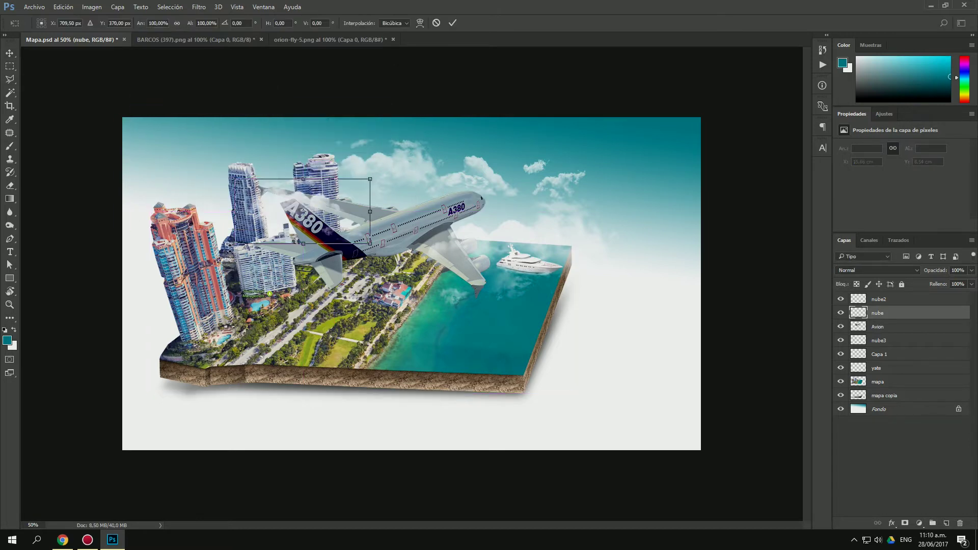
pyautogui.moveTo(188, 148); pyautogui.dragTo(193, 195)
pyautogui.press('Return')
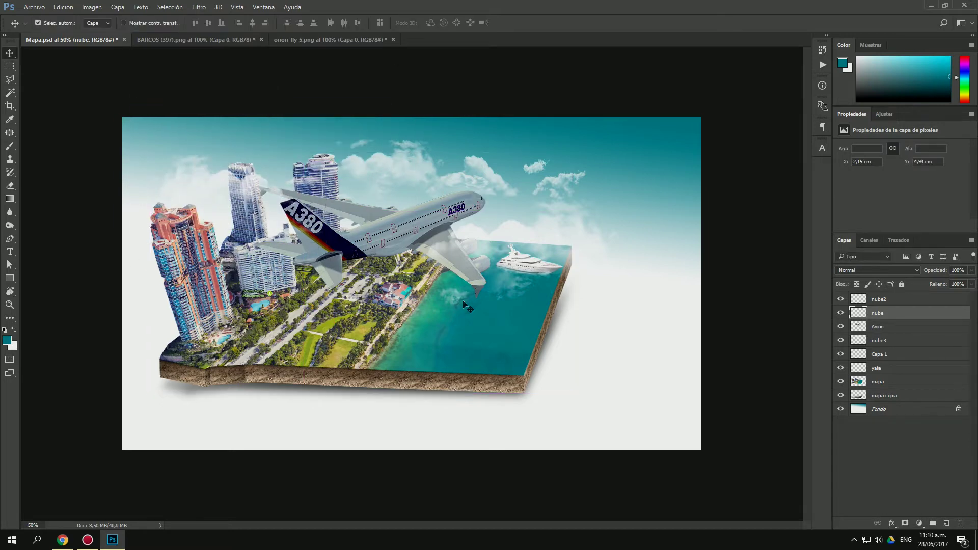
pyautogui.hotkey('ctrl', '1')
# Brighten the Avion plane layer by raising its Curves
pyautogui.press('e')
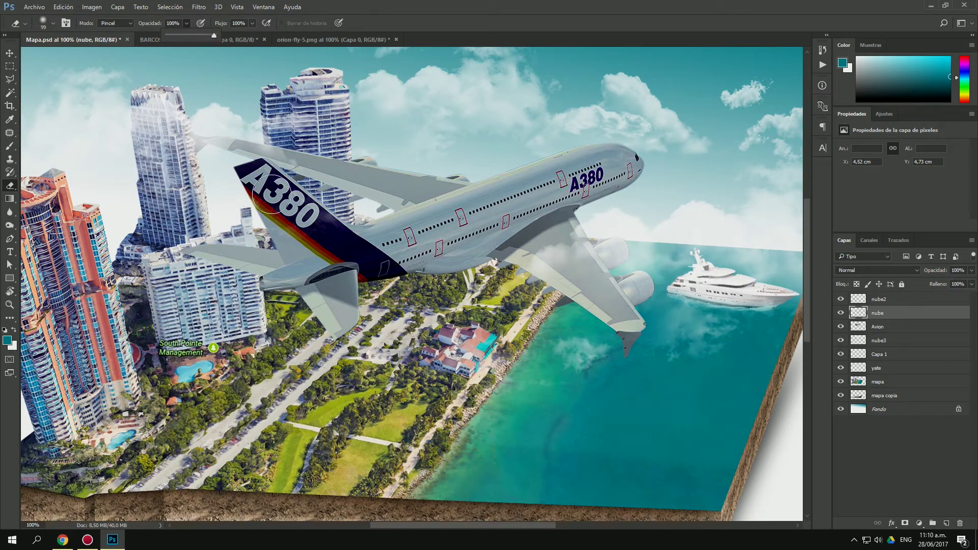
pyautogui.hotkey('ctrl', '0')
pyautogui.hotkey('alt', '[')
pyautogui.hotkey('ctrl', 'm')
pyautogui.moveTo(652, 158); pyautogui.dragTo(651, 144)
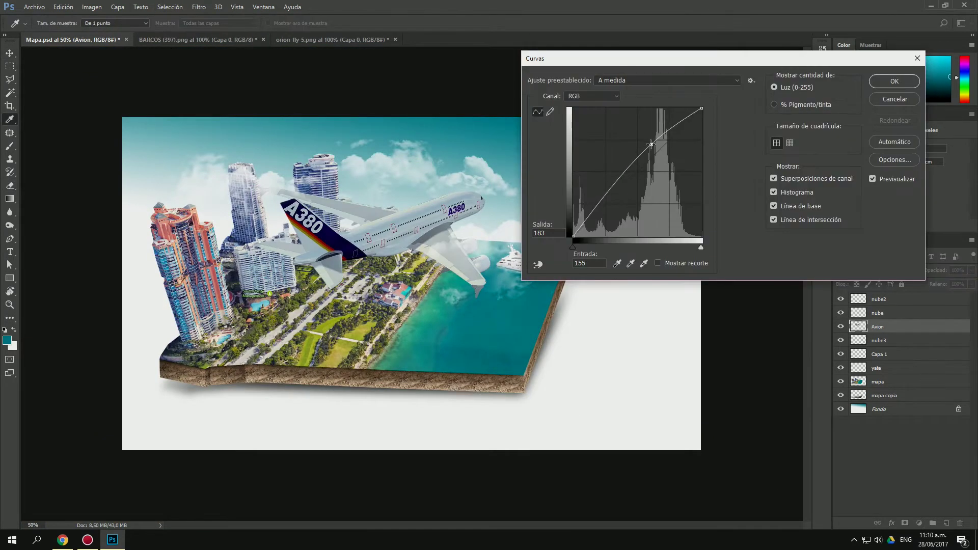
pyautogui.press('Return')
# Apply a Gaussian Blur to the mapa copy layer
pyautogui.press('v')
pyautogui.click(896, 383)
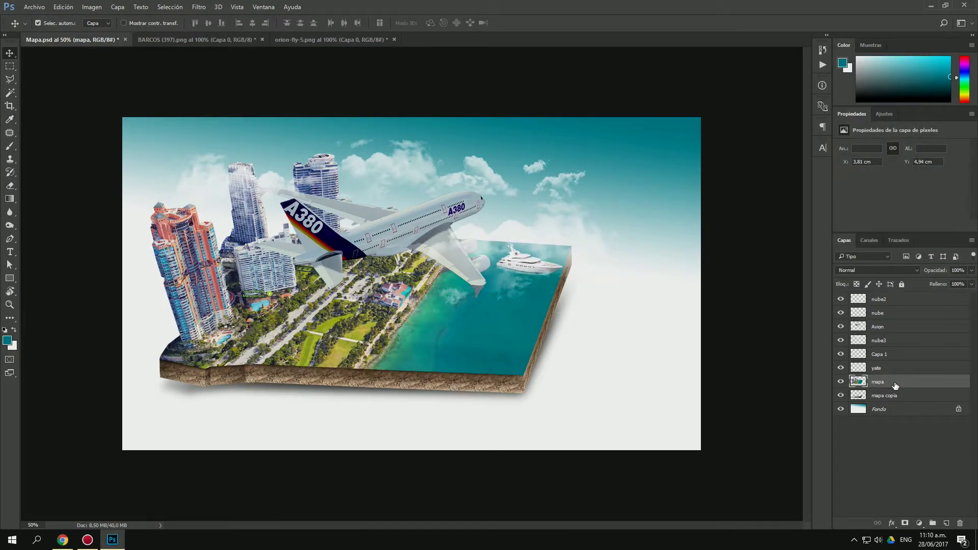
pyautogui.click(199, 7)
pyautogui.click(136, 184)
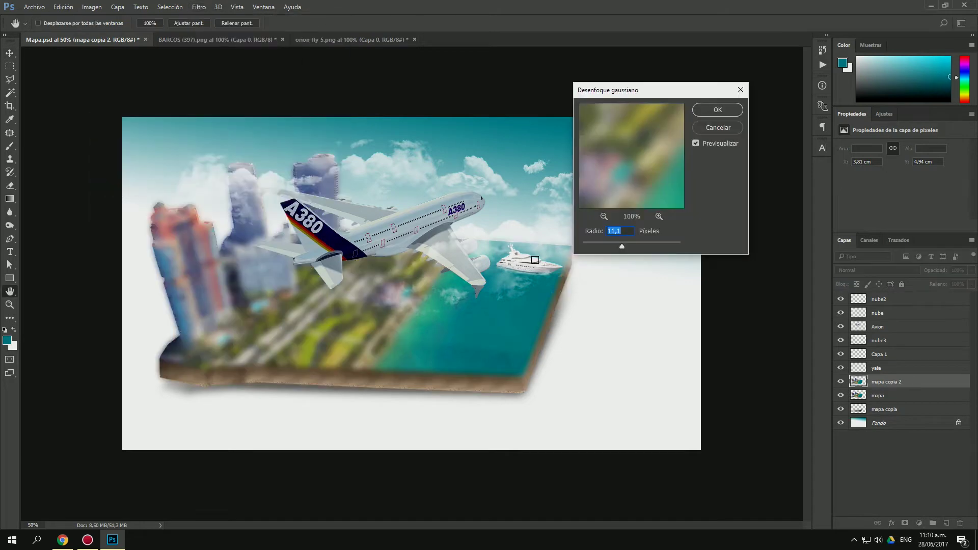
pyautogui.moveTo(611, 245); pyautogui.dragTo(590, 246)
pyautogui.click(723, 111)
# Erase parts of the blurred map copy so only distant edges stay soft
pyautogui.press('l')
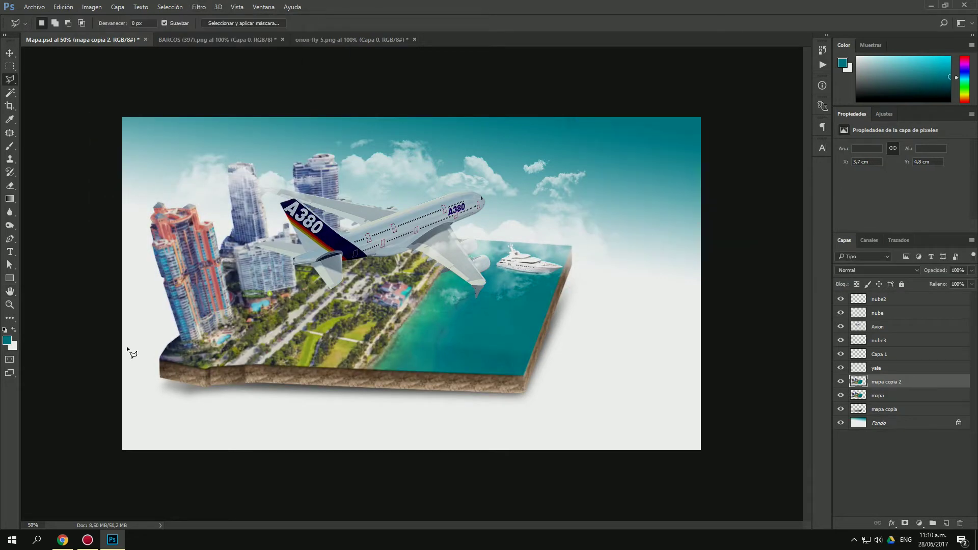
pyautogui.hotkey('ctrl', 'd')
pyautogui.press('e')
pyautogui.rightClick(368, 301)
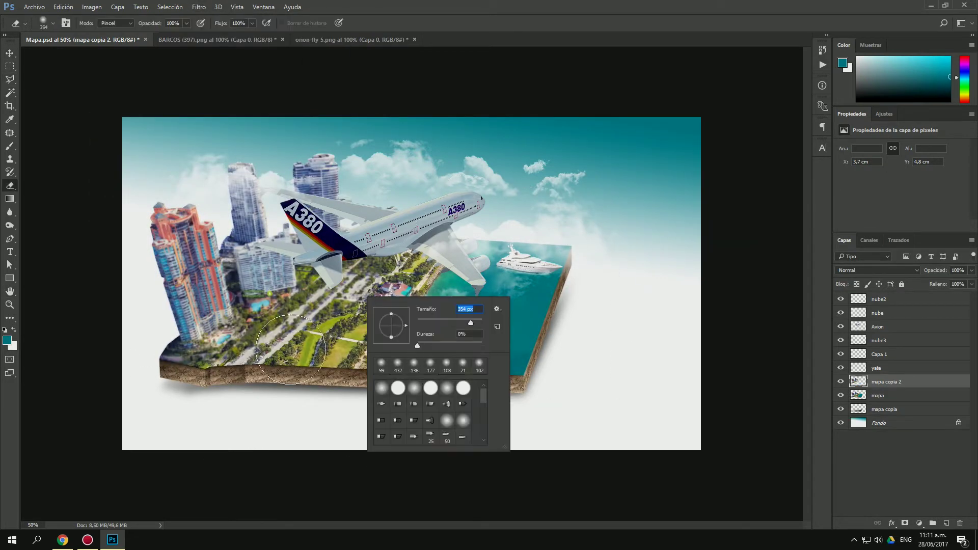
pyautogui.press('Return')
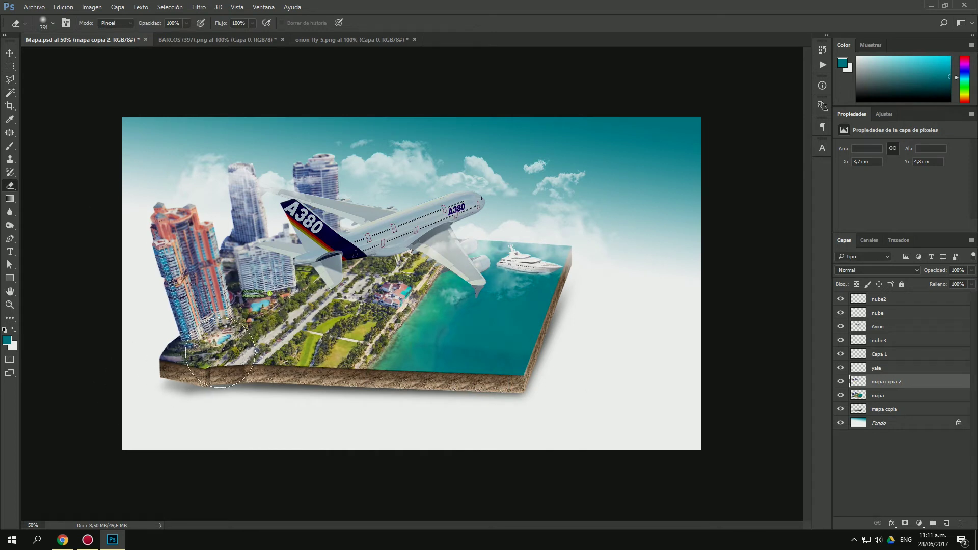
pyautogui.click(889, 399)
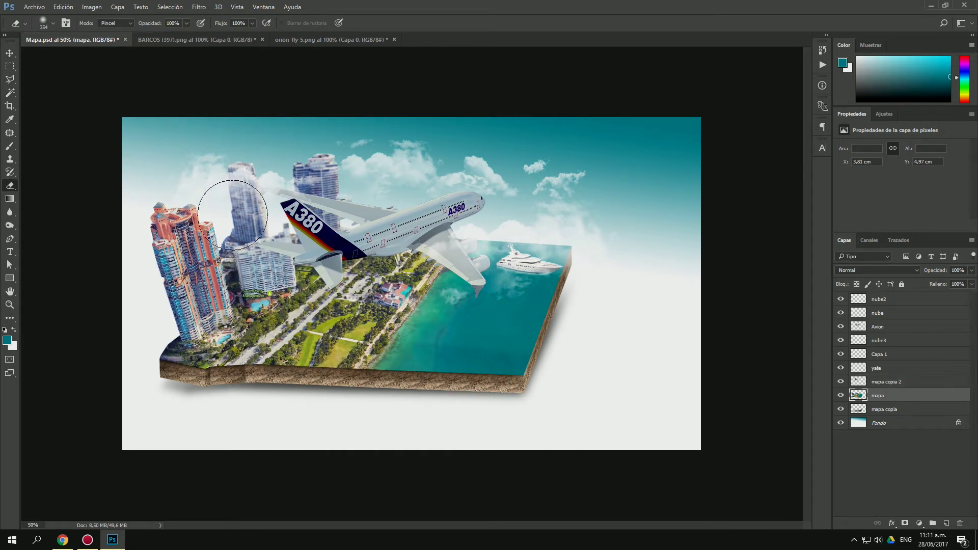
# Mirror and resize the nube2 cloud
pyautogui.moveTo(531, 248); pyautogui.dragTo(548, 332)
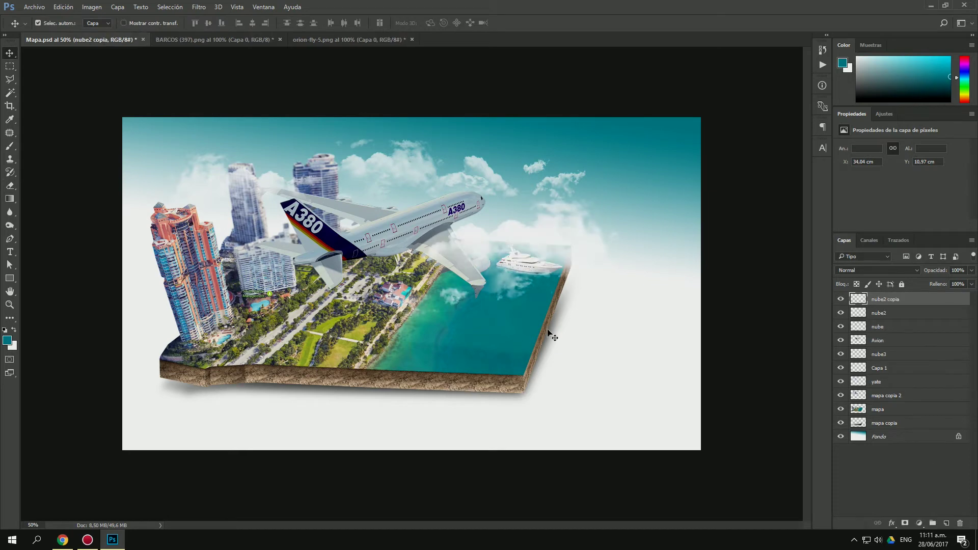
pyautogui.write('51')
pyautogui.hotkey('ctrl', 'e')
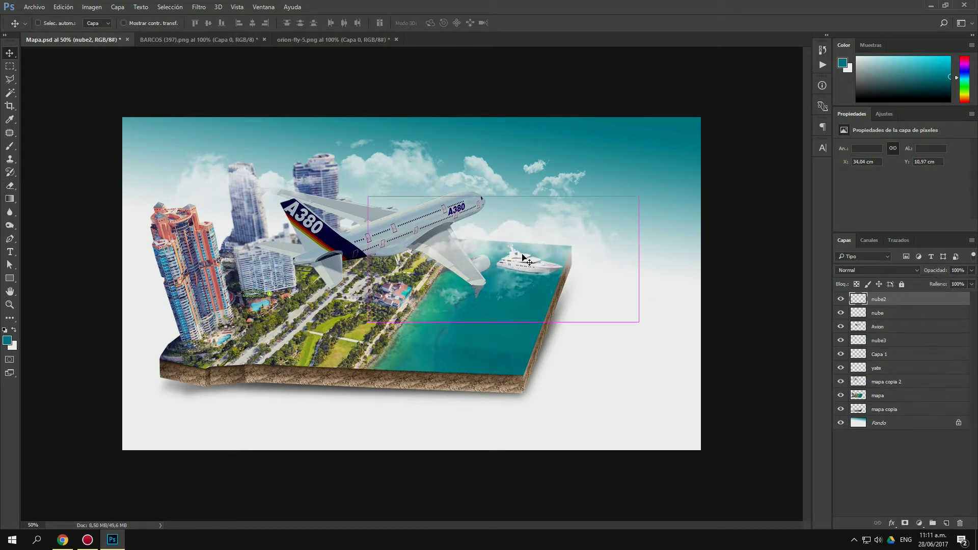
pyautogui.hotkey('ctrl', 't')
pyautogui.moveTo(629, 301)
pyautogui.mouseDown()
pyautogui.moveTo(646, 322)
pyautogui.moveTo(579, 212)
pyautogui.moveTo(573, 266)
pyautogui.moveTo(599, 211)
pyautogui.moveTo(496, 245)
pyautogui.mouseUp()
pyautogui.press('Return')
pyautogui.press('e')
pyautogui.press('v')
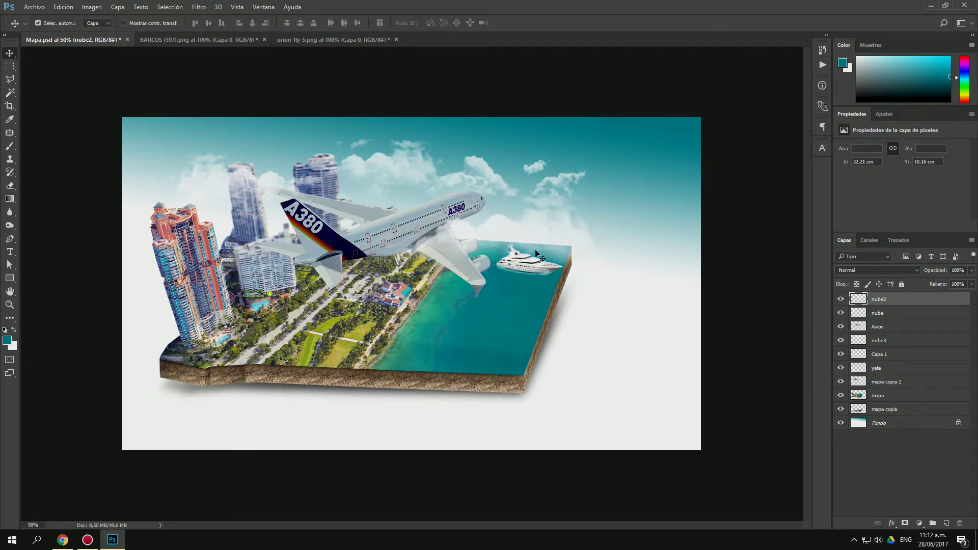
# Search the browser for 'humo png' and save a smoke image
pyautogui.click(63, 539)
pyautogui.tripleClick(204, 67)
pyautogui.write('humo')
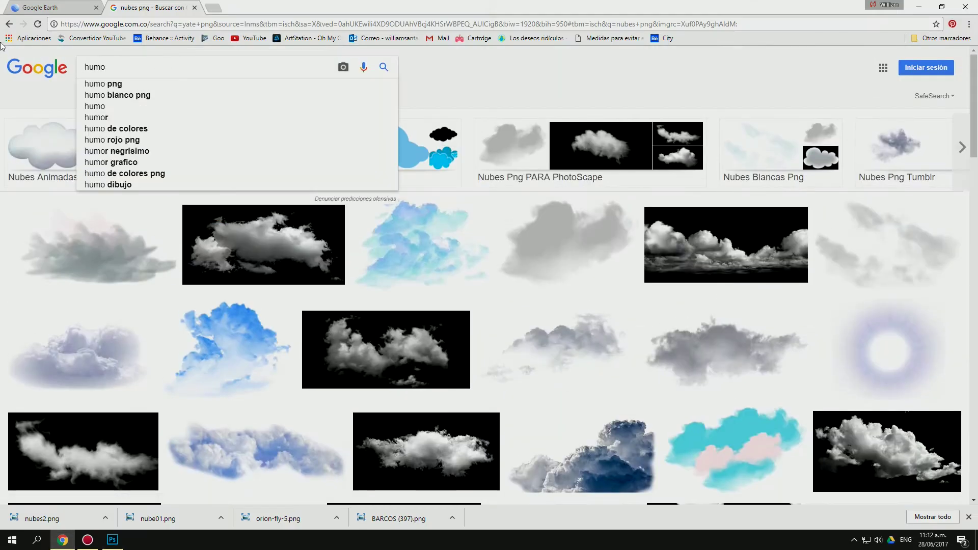
pyautogui.write(' png')
pyautogui.press('Return')
pyautogui.click(740, 264)
pyautogui.rightClick(331, 315)
pyautogui.click(356, 418)
pyautogui.press('Return')
pyautogui.click(113, 540)
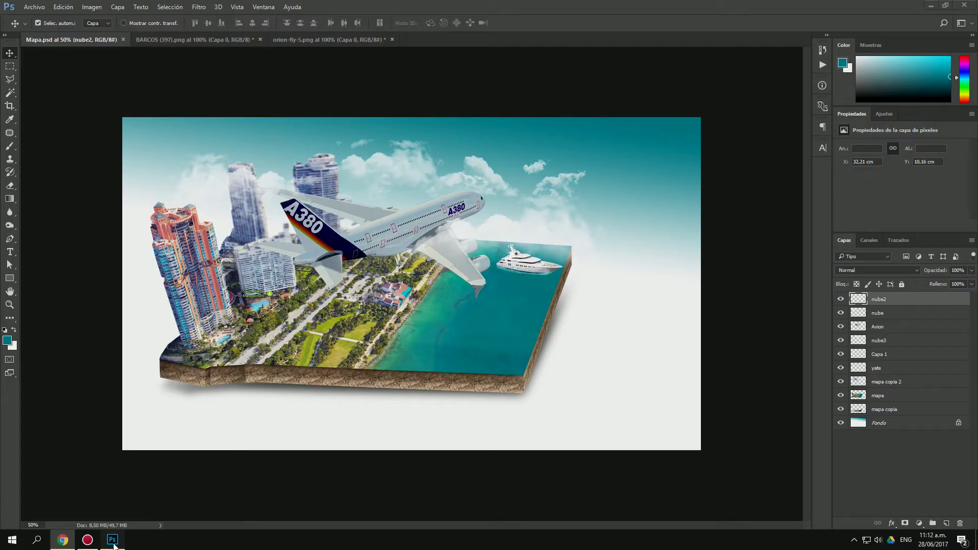
# Open the saved smoke image in Photoshop and apply Motion Blur
pyautogui.hotkey('ctrl', 'o')
pyautogui.doubleClick(229, 81)
pyautogui.click(548, 252)
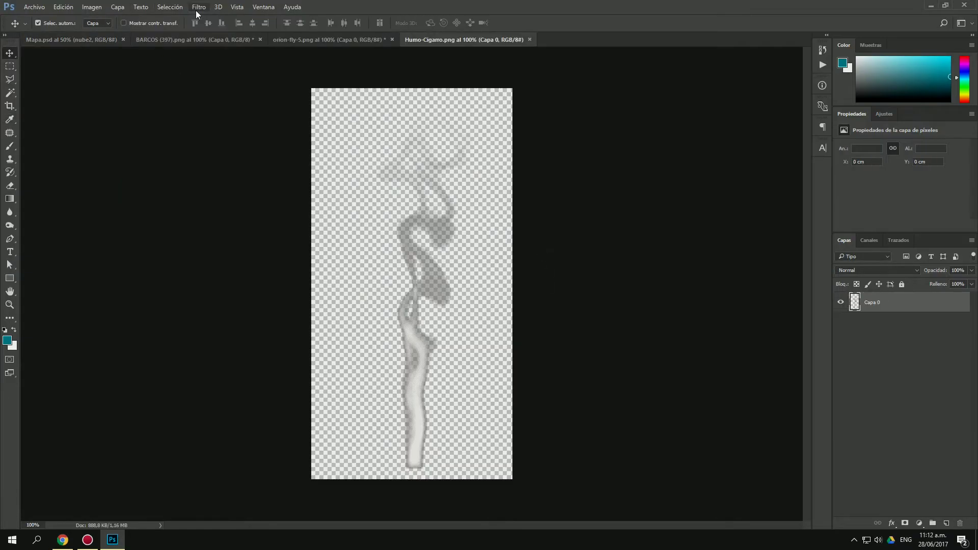
pyautogui.click(199, 8)
pyautogui.click(140, 167)
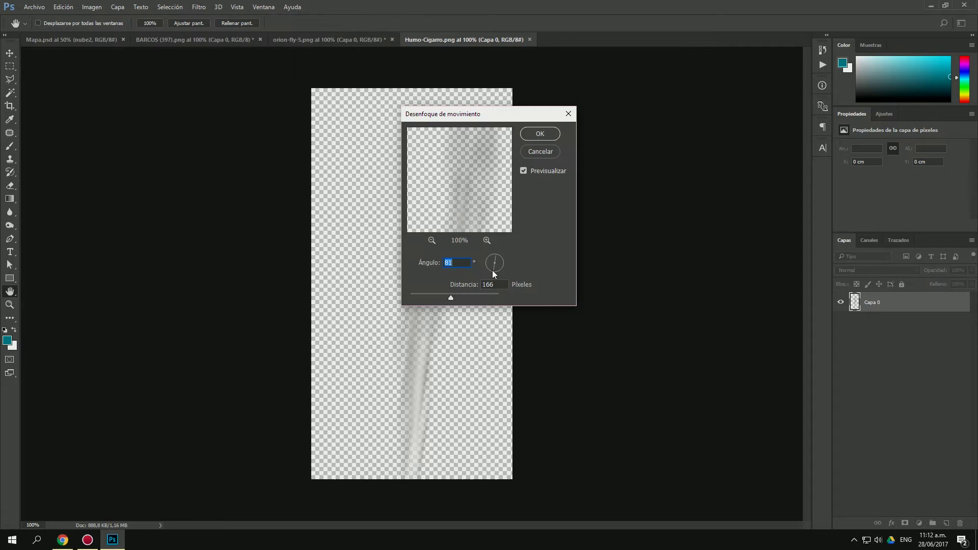
pyautogui.click(539, 134)
# Angle the smoke trail under the plane's engine and blend it in Trama mode
pyautogui.moveTo(546, 192); pyautogui.dragTo(416, 340)
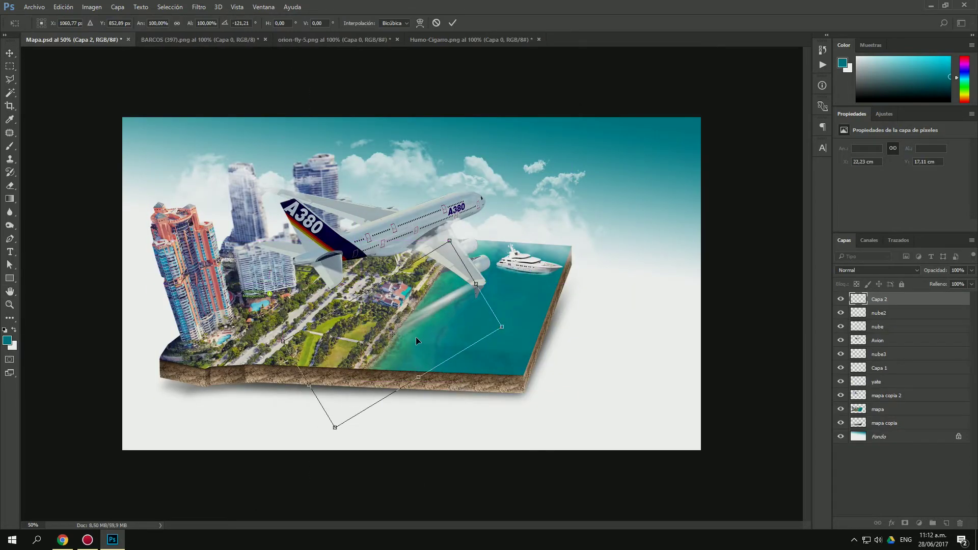
pyautogui.click(876, 270)
pyautogui.click(867, 327)
pyautogui.click(876, 271)
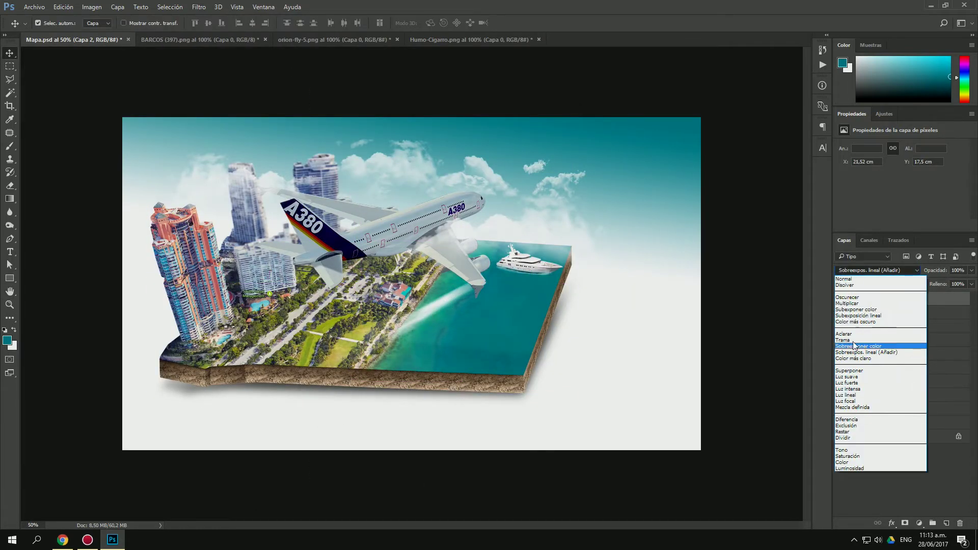
pyautogui.click(866, 336)
pyautogui.press('e')
pyautogui.rightClick(484, 276)
pyautogui.click(474, 280)
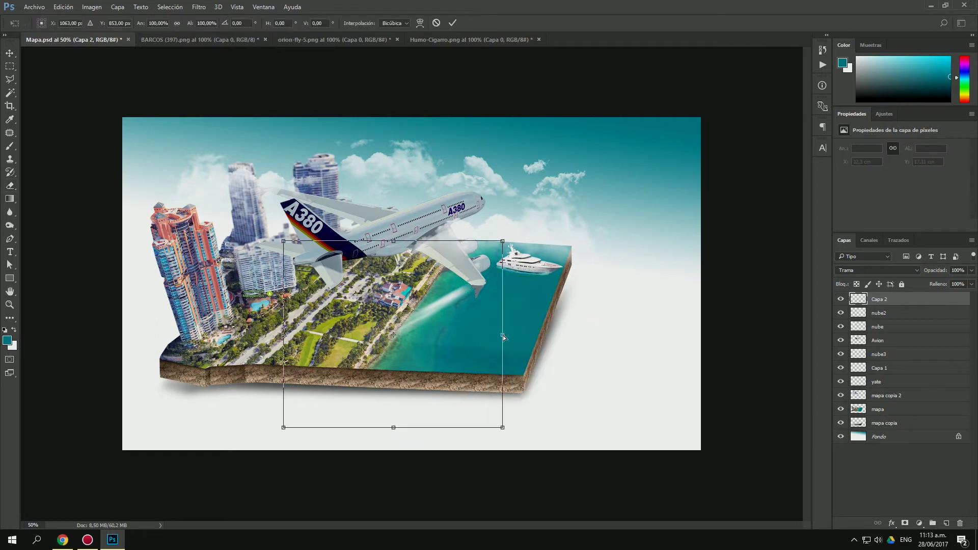
# Duplicate the smoke trail to the left, stretching and skewing the copies
pyautogui.press('Return')
pyautogui.moveTo(440, 307); pyautogui.dragTo(286, 326)
pyautogui.hotkey('ctrl', 't')
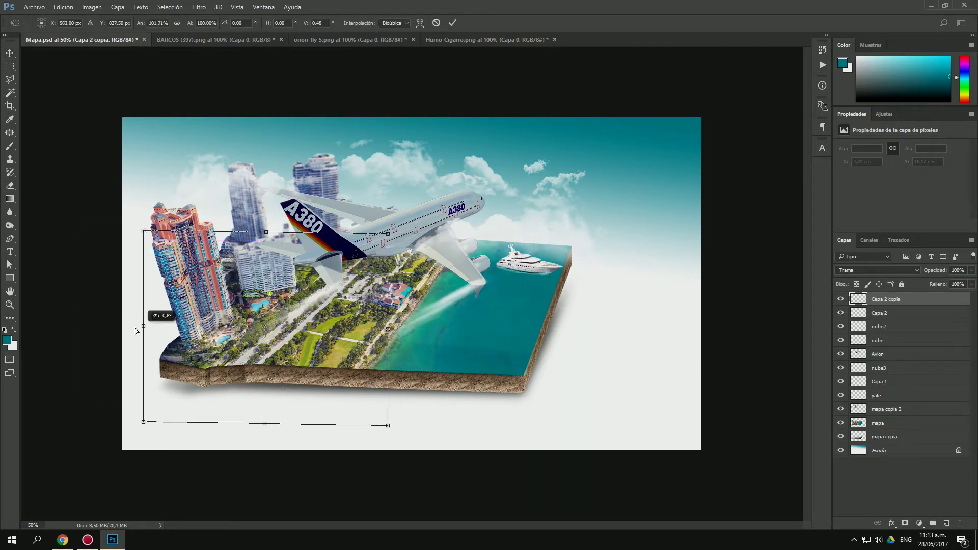
pyautogui.moveTo(136, 328)
pyautogui.mouseDown()
pyautogui.moveTo(305, 329)
pyautogui.moveTo(226, 312)
pyautogui.mouseUp()
pyautogui.press('Return')
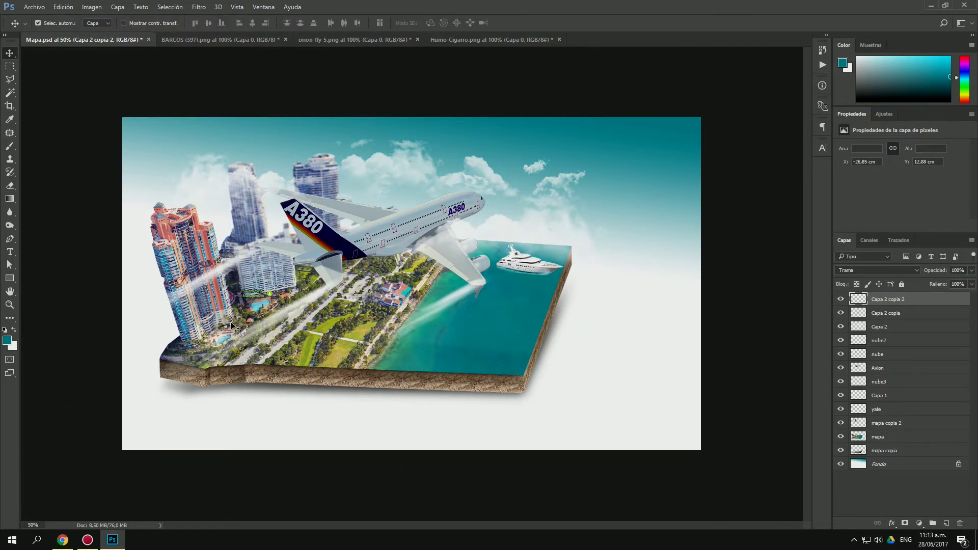
pyautogui.hotkey('ctrl', 't')
pyautogui.hotkey('ctrl', '-')
pyautogui.moveTo(55, 284); pyautogui.dragTo(55, 219)
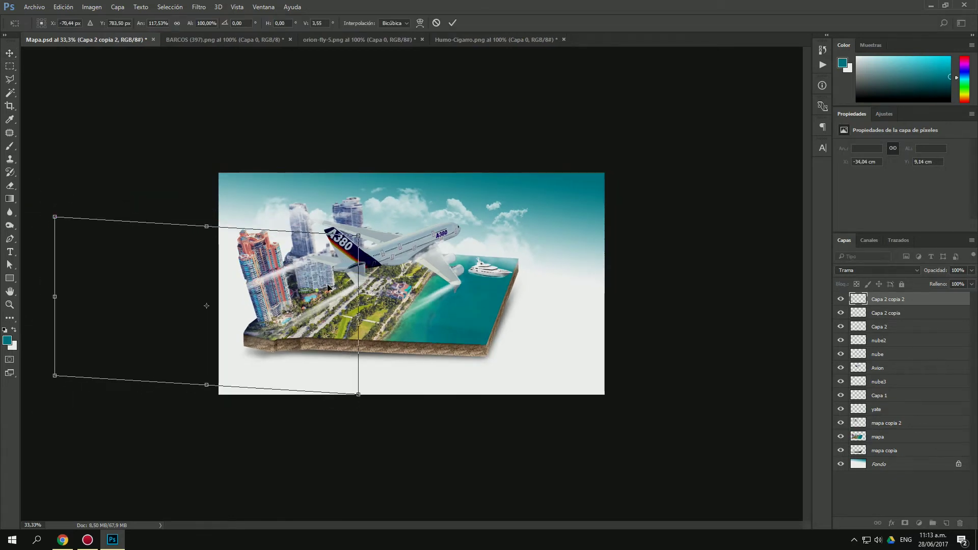
pyautogui.press('Return')
# Slant the first smoke copy to follow the plane and reposition it
pyautogui.hotkey('alt', '[')
pyautogui.hotkey('ctrl', 't')
pyautogui.moveTo(146, 334); pyautogui.dragTo(120, 323)
pyautogui.press('Return')
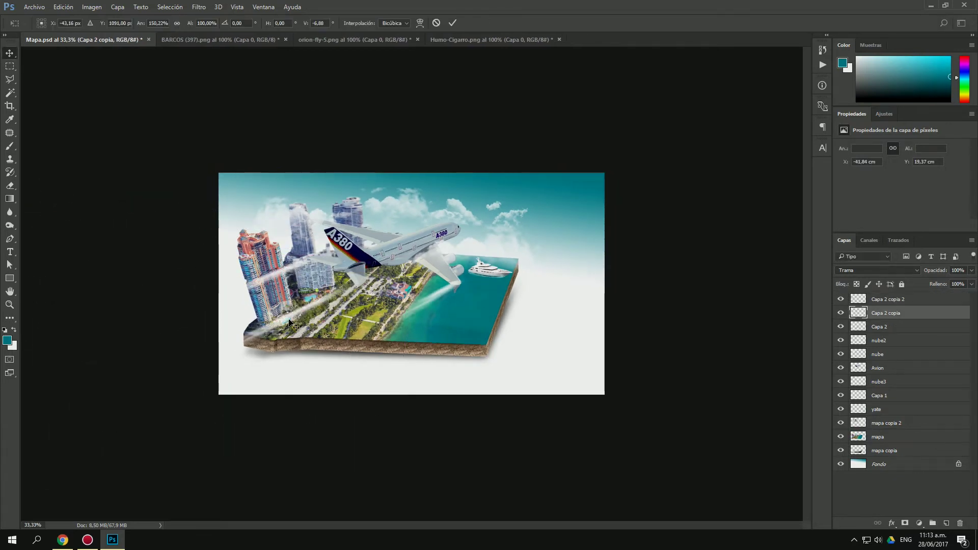
pyautogui.hotkey('ctrl', '+')
pyautogui.moveTo(285, 301); pyautogui.dragTo(436, 319)
# Duplicate the Capa 2 trail over the left-hand towers
pyautogui.hotkey('alt', '[')
pyautogui.hotkey('ctrl', 't')
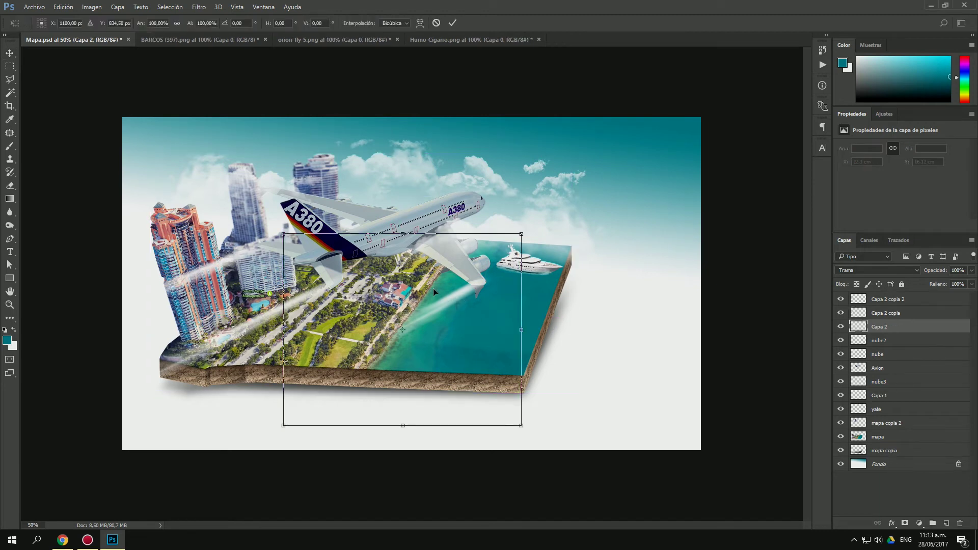
pyautogui.press('Return')
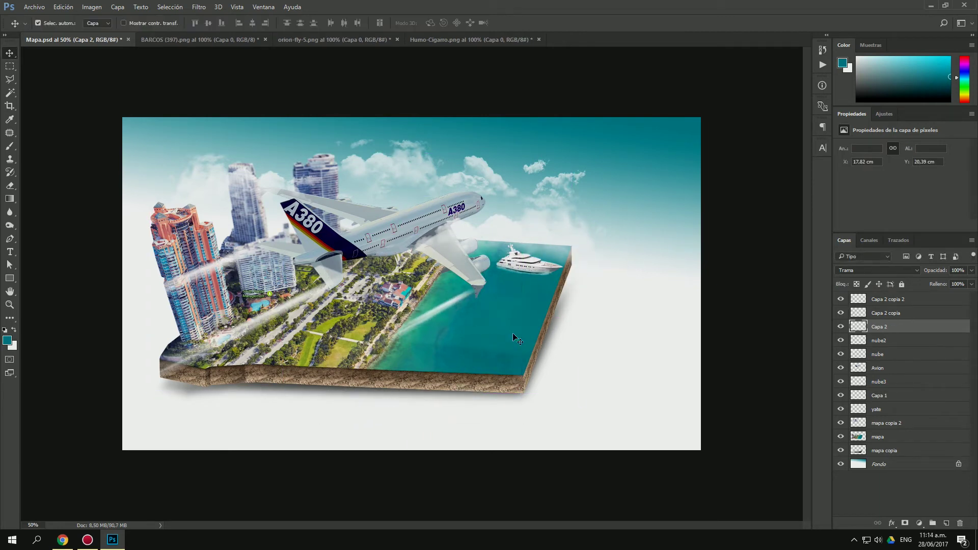
pyautogui.moveTo(512, 332)
pyautogui.keyDown('alt'); pyautogui.mouseDown()
pyautogui.moveTo(202, 203)
pyautogui.moveTo(186, 218)
pyautogui.mouseUp(); pyautogui.keyUp('alt')
pyautogui.hotkey('ctrl', 't')
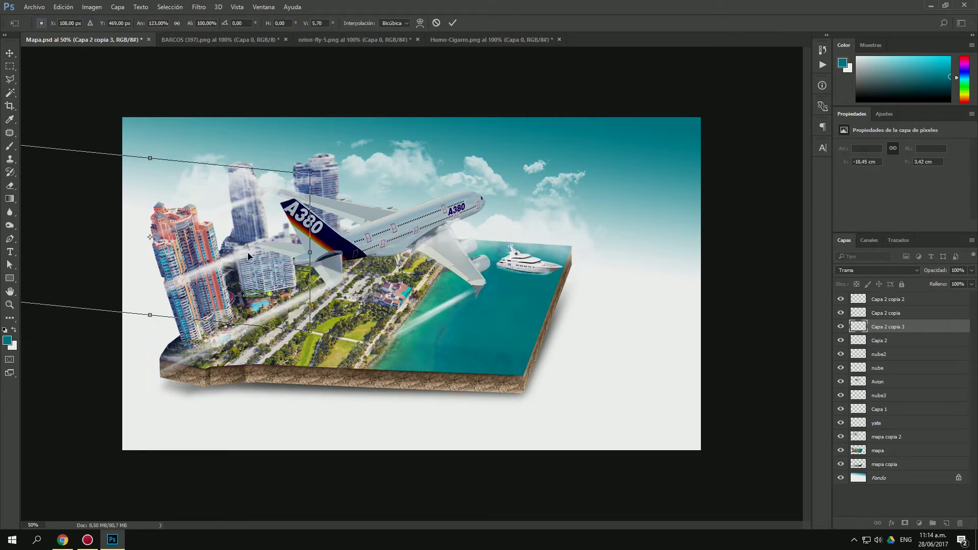
pyautogui.press('Return')
# Merge the four smoke trails into one Trama layer at 50% opacity above Avion
pyautogui.click(888, 299)
pyautogui.keyDown('shift'); pyautogui.click(889, 340); pyautogui.keyUp('shift')
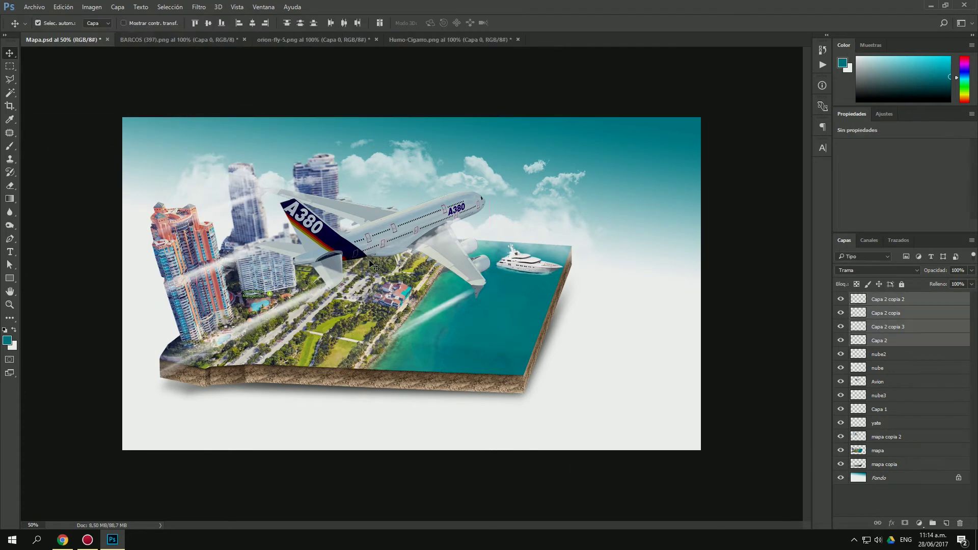
pyautogui.hotkey('ctrl', 'e')
pyautogui.click(876, 270)
pyautogui.click(866, 336)
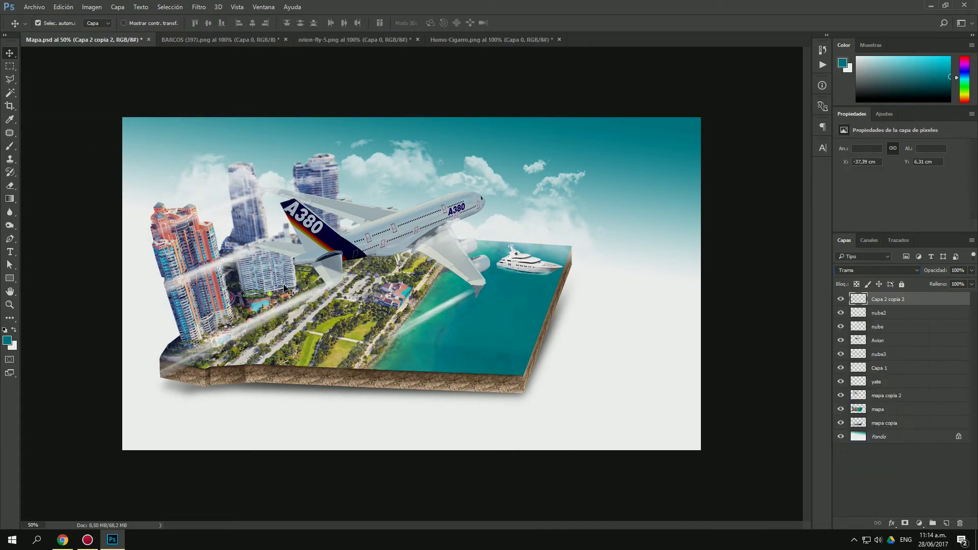
pyautogui.press('5')
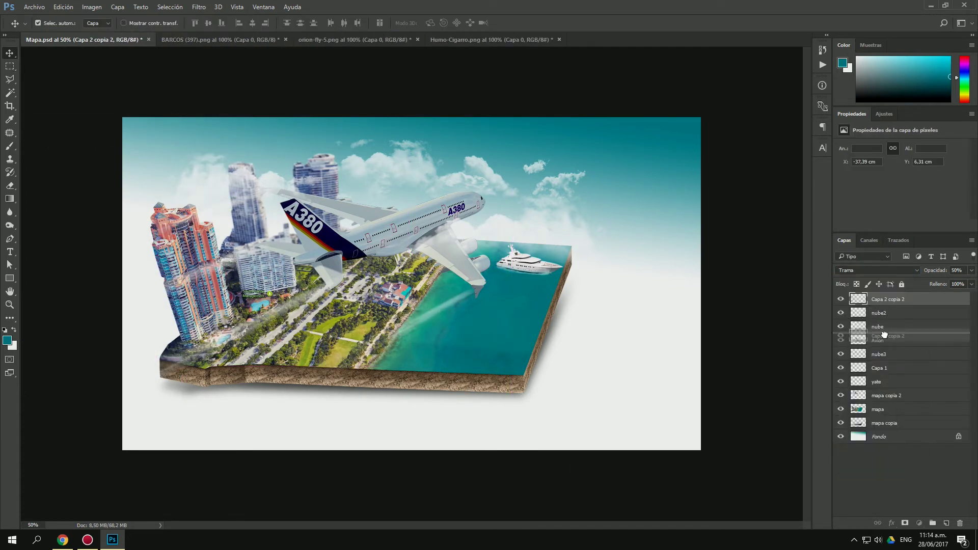
pyautogui.moveTo(884, 334); pyautogui.dragTo(884, 334)
# Scale down the plane and trails from the top-right corner
pyautogui.keyDown('shift'); pyautogui.click(878, 341); pyautogui.keyUp('shift')
pyautogui.hotkey('ctrl', 't')
pyautogui.moveTo(380, 229)
pyautogui.mouseDown()
pyautogui.moveTo(395, 255)
pyautogui.moveTo(380, 238)
pyautogui.mouseUp()
pyautogui.press('Escape')
pyautogui.hotkey('ctrl', 't')
pyautogui.moveTo(521, 157)
pyautogui.mouseDown()
pyautogui.moveTo(524, 147)
pyautogui.moveTo(506, 156)
pyautogui.mouseUp()
pyautogui.press('Return')
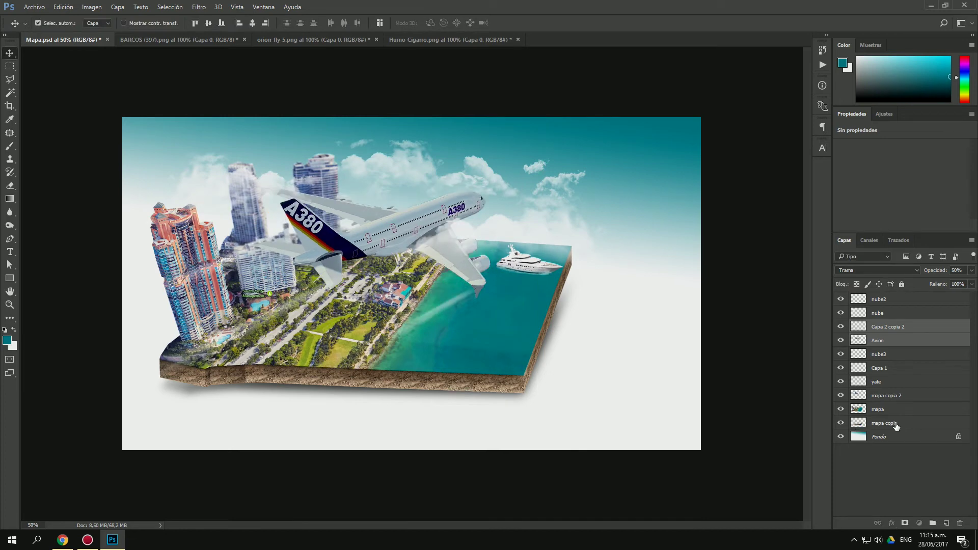
# Select the cloud and map layers and shrink the map block from its corner
pyautogui.click(896, 426)
pyautogui.keyDown('shift'); pyautogui.click(879, 354); pyautogui.keyUp('shift')
pyautogui.hotkey('ctrl', 't')
pyautogui.moveTo(594, 134)
pyautogui.mouseDown()
pyautogui.moveTo(549, 160)
pyautogui.moveTo(559, 152)
pyautogui.mouseUp()
# Rename the trails layer 'viento', move nube2 beside the plane and nube behind the towers
pyautogui.press('Return')
pyautogui.click(882, 327)
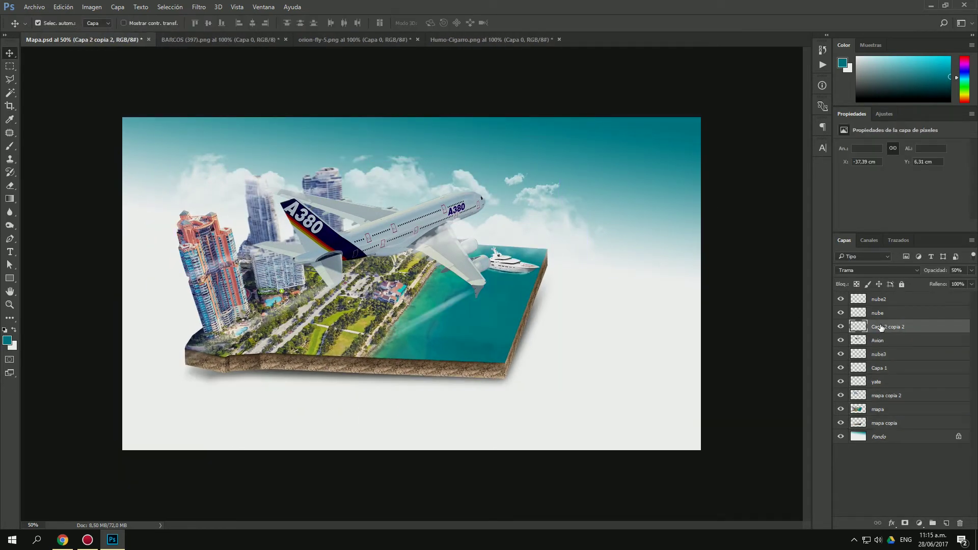
pyautogui.write('viento')
pyautogui.press('Return')
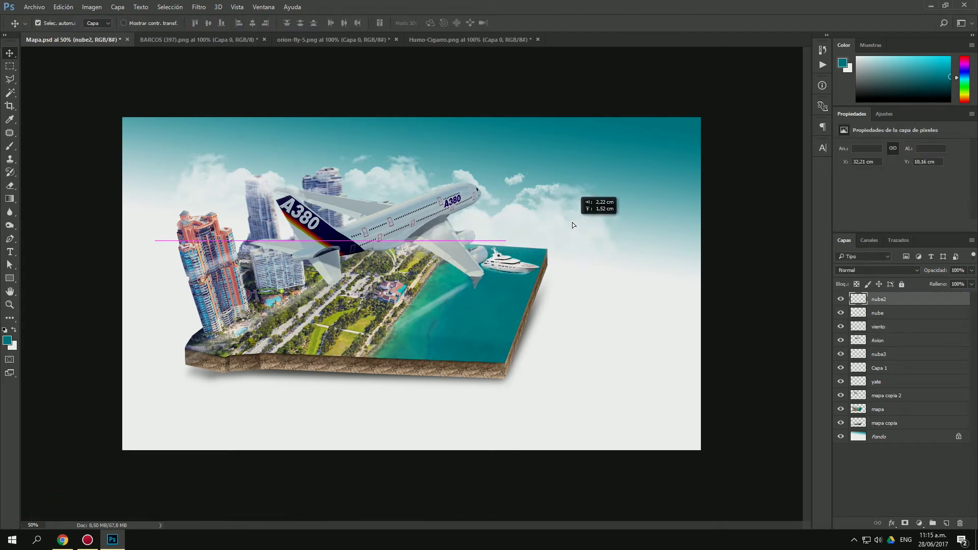
pyautogui.moveTo(444, 237); pyautogui.dragTo(506, 241)
pyautogui.moveTo(210, 194)
pyautogui.mouseDown()
pyautogui.moveTo(220, 184)
pyautogui.moveTo(206, 205)
pyautogui.mouseUp()
pyautogui.hotkey('ctrl', '[')
pyautogui.hotkey('ctrl', '[')
pyautogui.hotkey('ctrl', '[')
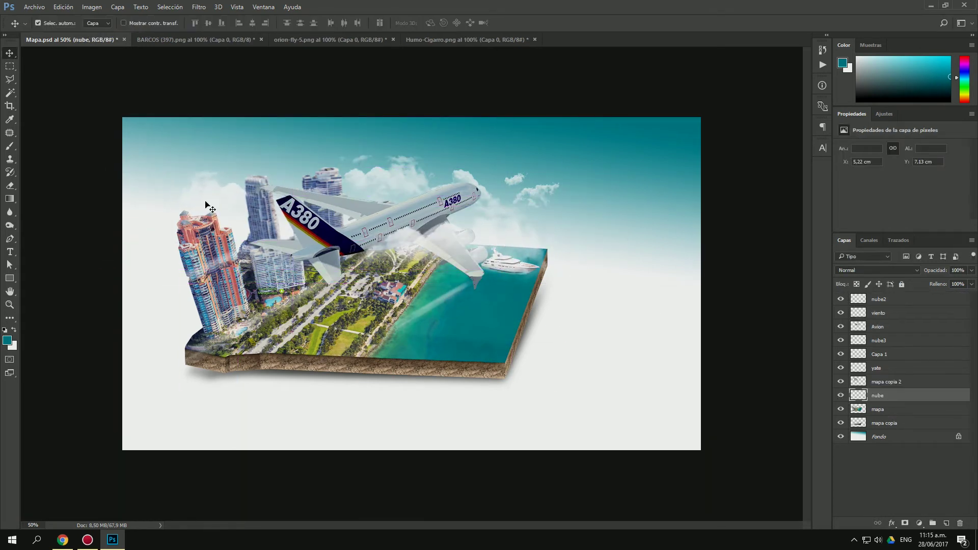
# Shrink nube2, double it for density, and move it up to the right
pyautogui.click(381, 253)
pyautogui.hotkey('ctrl', 't')
pyautogui.moveTo(305, 200); pyautogui.dragTo(330, 219)
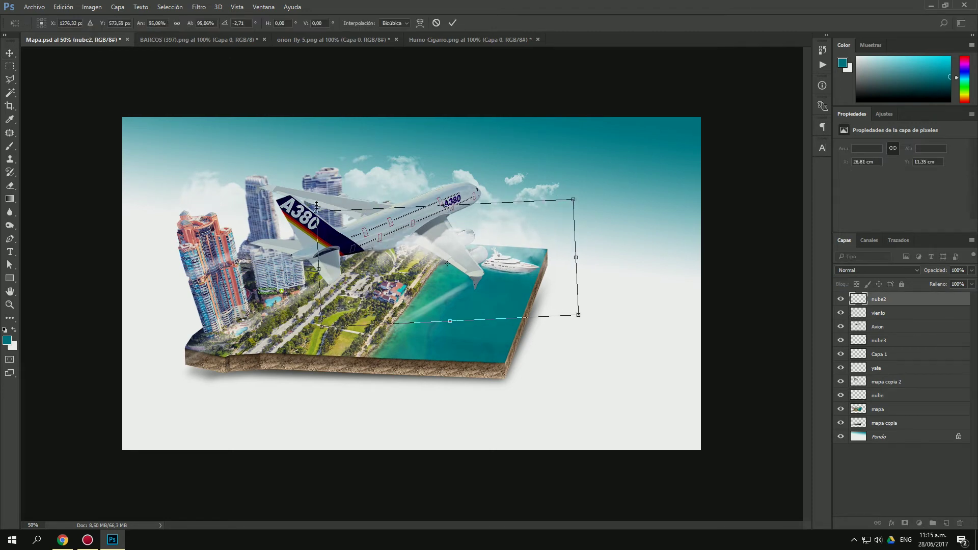
pyautogui.press('Return')
pyautogui.hotkey('ctrl', 'j')
pyautogui.hotkey('ctrl', 'e')
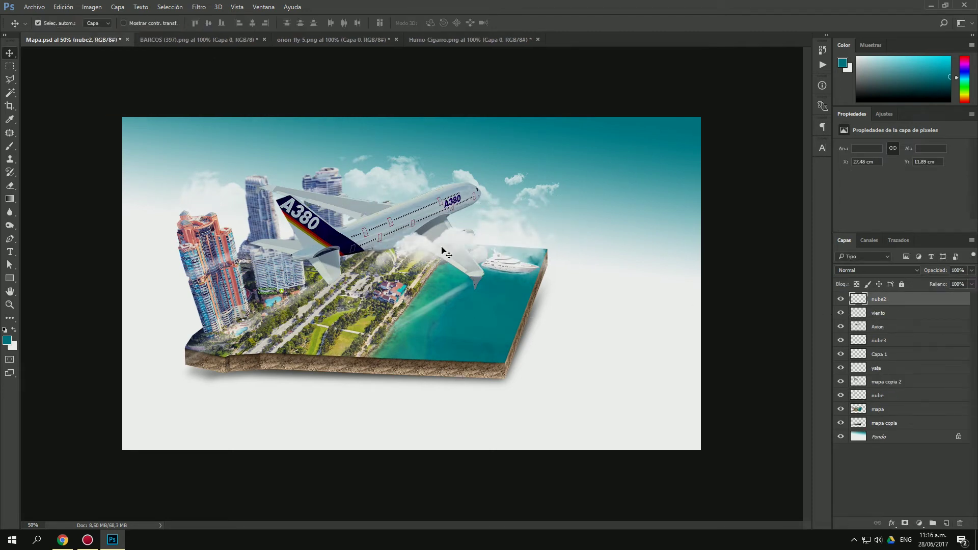
pyautogui.moveTo(449, 255); pyautogui.dragTo(607, 243)
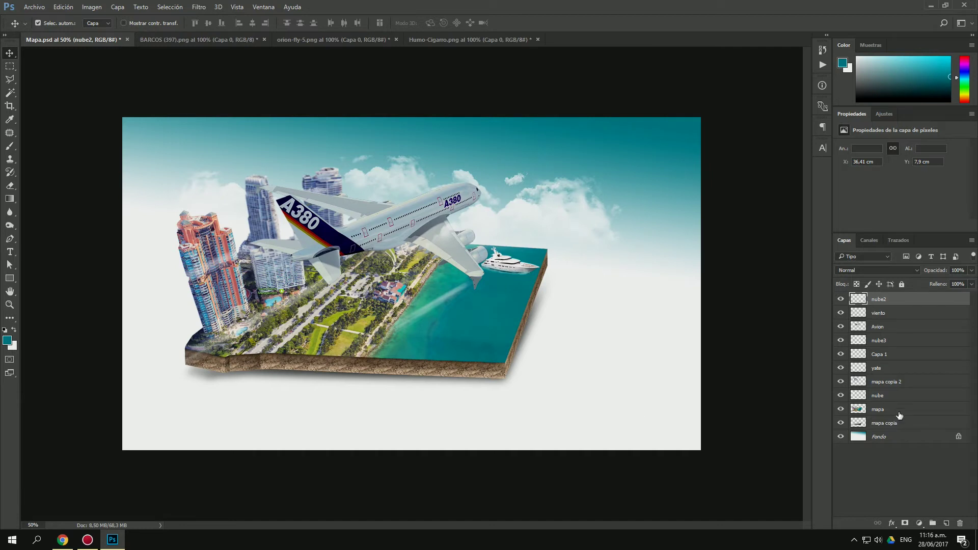
# Duplicate the mapa layer and give the copy a slight Gaussian Blur
pyautogui.click(870, 411)
pyautogui.moveTo(887, 381)
pyautogui.mouseDown()
pyautogui.moveTo(880, 403)
pyautogui.moveTo(947, 524)
pyautogui.mouseUp()
pyautogui.click(199, 6)
pyautogui.click(127, 167)
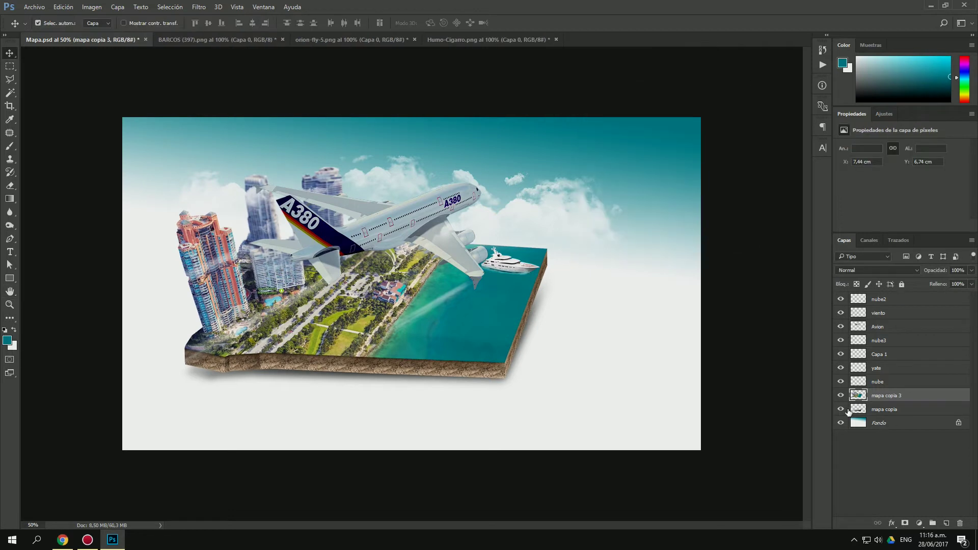
# Brighten the plane's highlights with Levels
pyautogui.hotkey('ctrl', 'l')
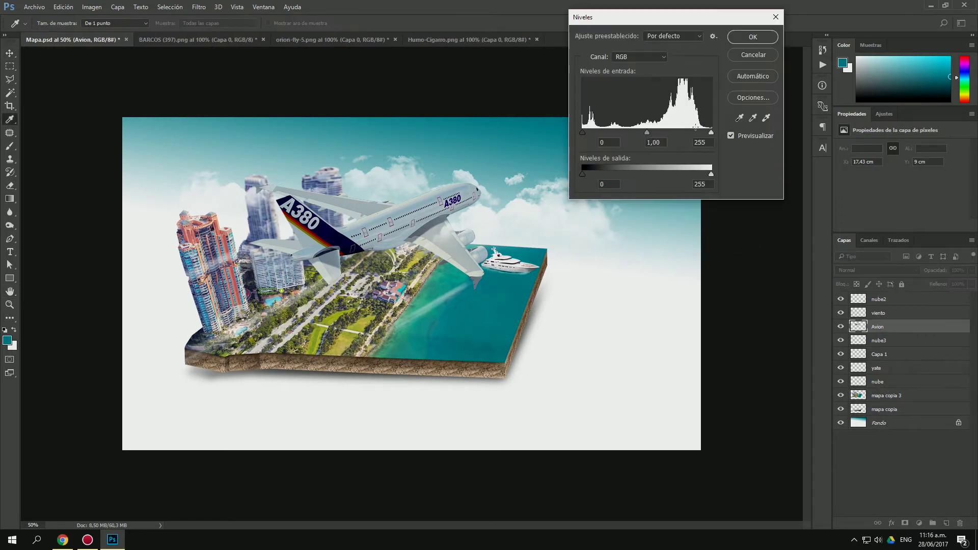
pyautogui.moveTo(712, 132); pyautogui.dragTo(704, 134)
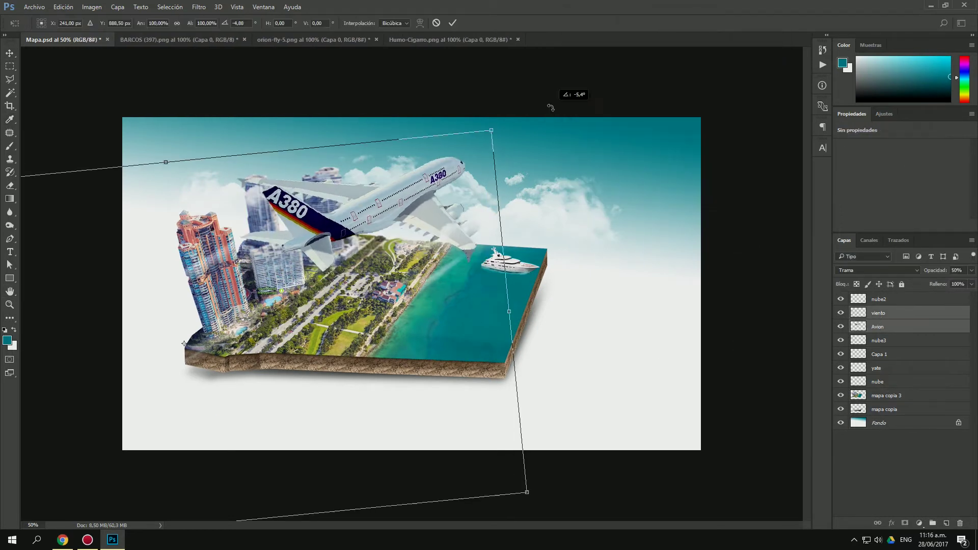
pyautogui.press('Return')
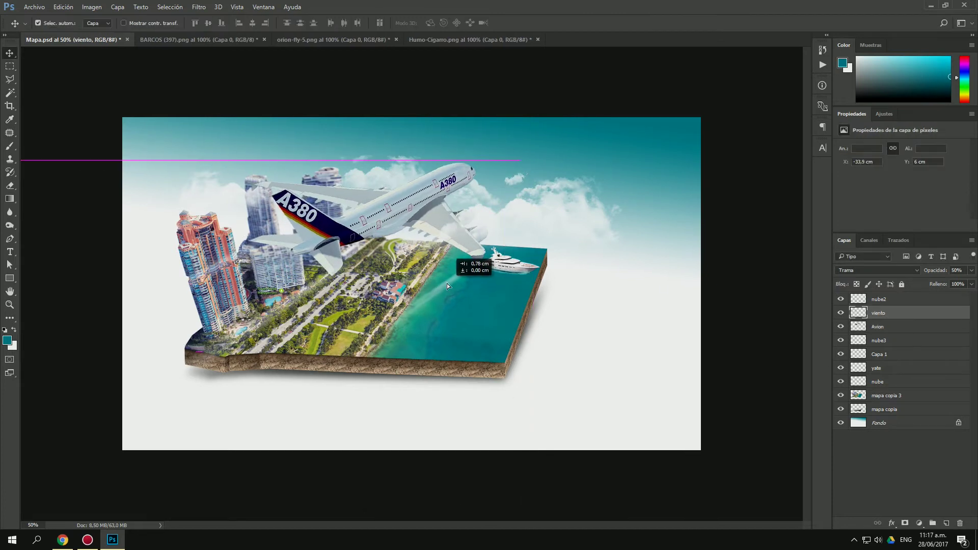
# Raise the viento layer's opacity and set its blend mode to Trama
pyautogui.click(972, 271)
pyautogui.moveTo(946, 282); pyautogui.dragTo(974, 283)
pyautogui.click(876, 270)
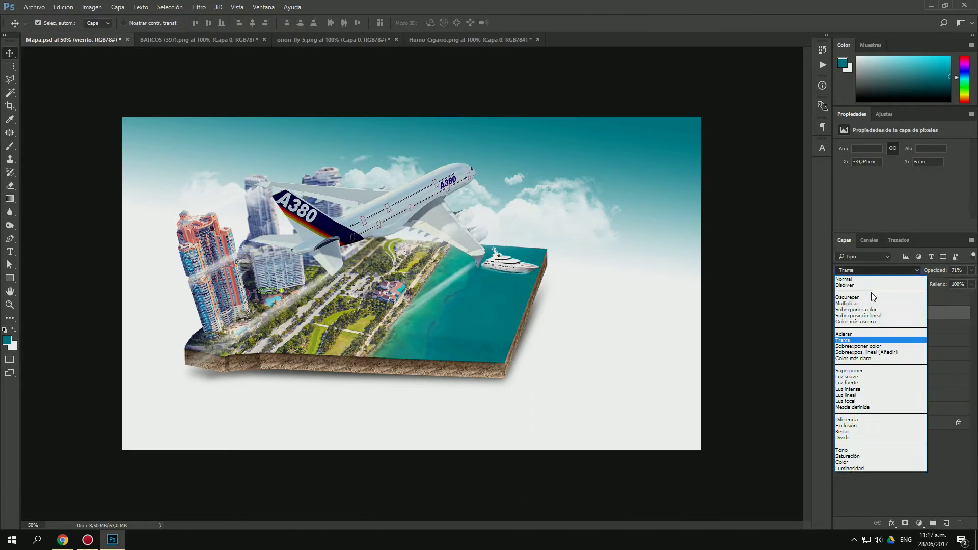
pyautogui.click(877, 270)
pyautogui.click(844, 340)
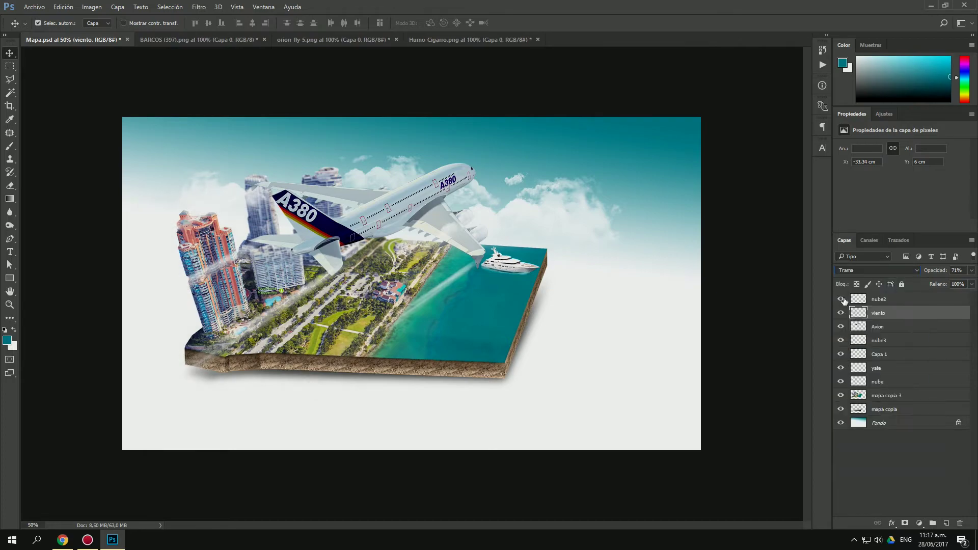
# Search Google Images for 'aves png' and browse flying gull results
pyautogui.write('aves png')
pyautogui.press('Return')
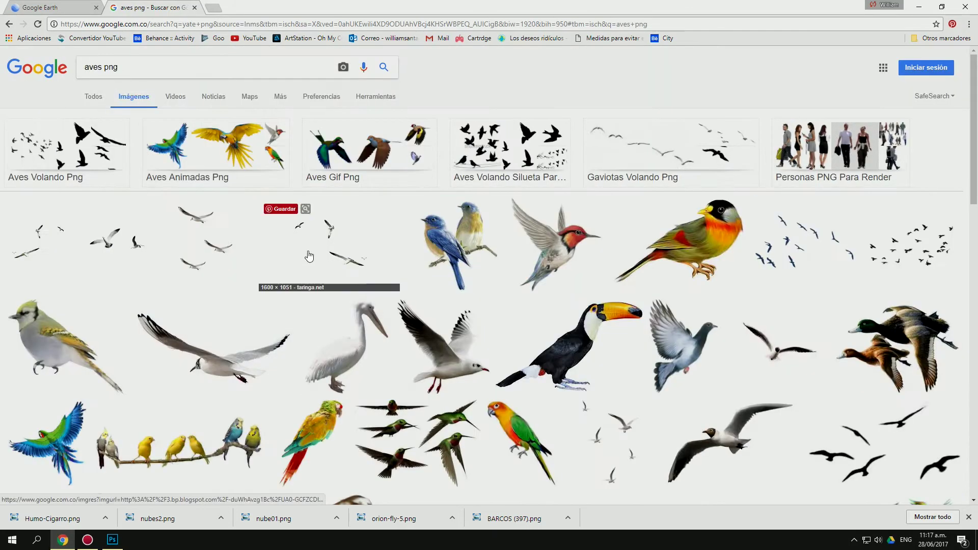
pyautogui.scroll(-3, 737, 253)
pyautogui.scroll(-5, 738, 253)
pyautogui.scroll(8, 738, 253)
pyautogui.click(633, 153)
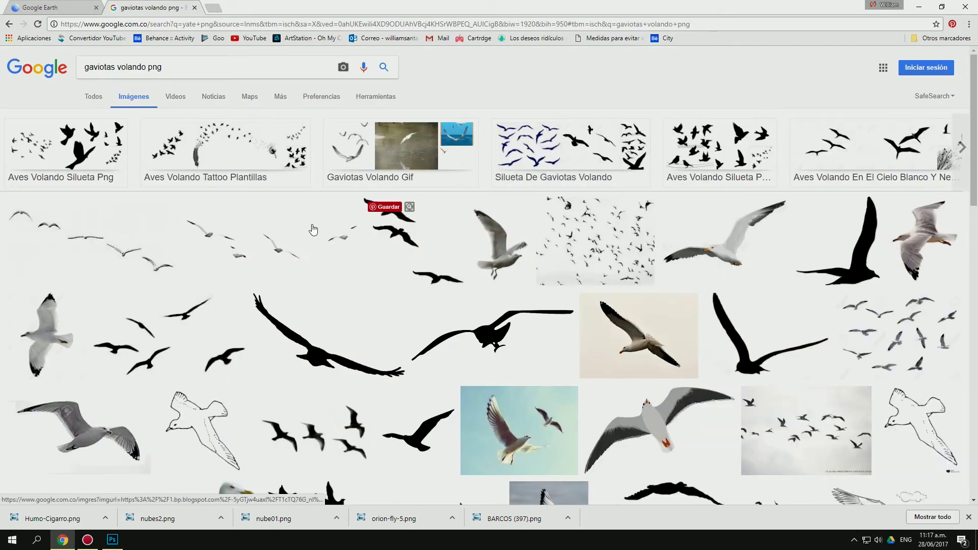
pyautogui.click(275, 253)
pyautogui.scroll(2, 540, 295)
pyautogui.scroll(-8, 540, 295)
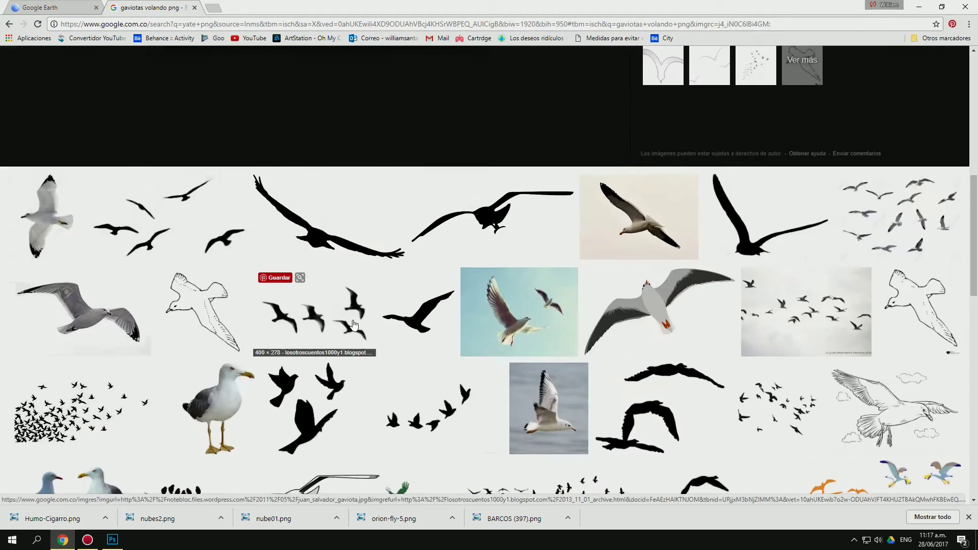
pyautogui.scroll(-3, 540, 296)
pyautogui.hotkey('alt', 'Left')
pyautogui.hotkey('alt', 'Left')
pyautogui.hotkey('alt', 'Left')
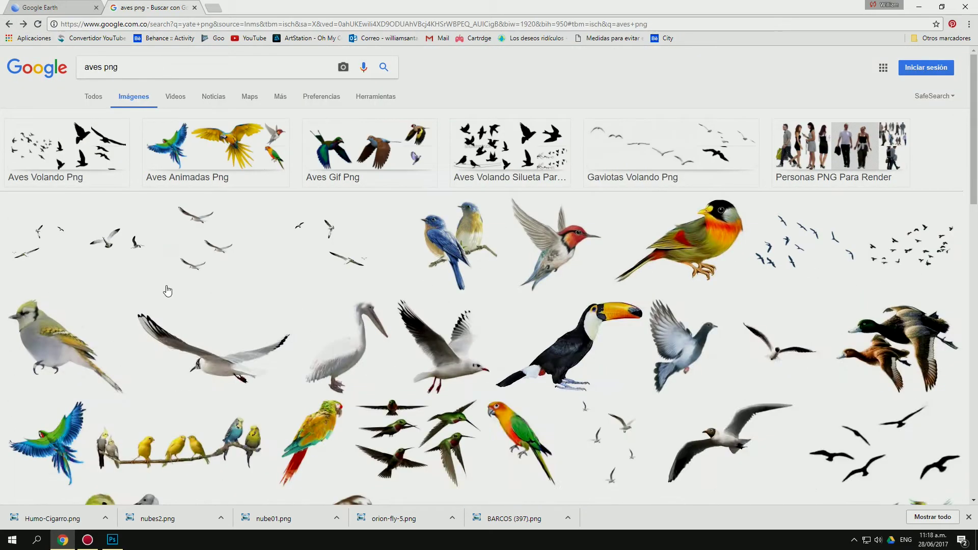
pyautogui.hotkey('alt', 'Left')
# Save the transparent gull image with Guardar imagen como and open it in Photoshop
pyautogui.rightClick(423, 306)
pyautogui.press('Escape')
pyautogui.rightClick(409, 299)
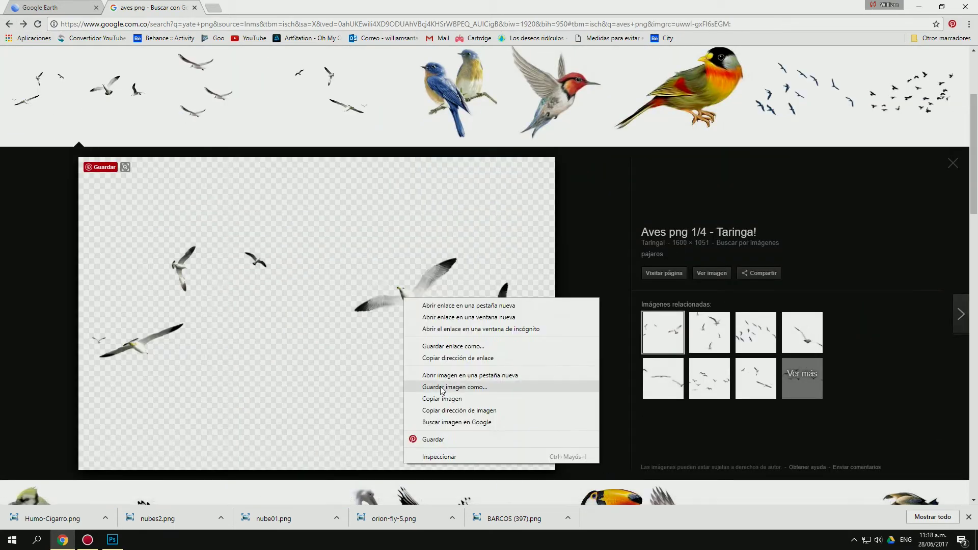
pyautogui.click(431, 388)
pyautogui.click(396, 258)
pyautogui.hotkey('ctrl', 'o')
# Add the gull image to the Miami composition and shrink it to a small flock
pyautogui.doubleClick(120, 87)
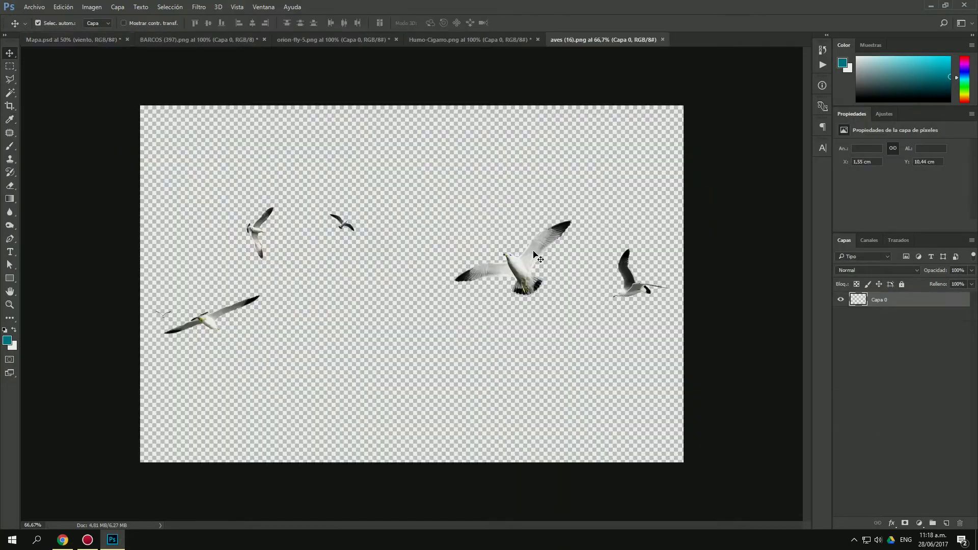
pyautogui.moveTo(357, 255); pyautogui.dragTo(530, 255)
pyautogui.moveTo(579, 233); pyautogui.dragTo(420, 286)
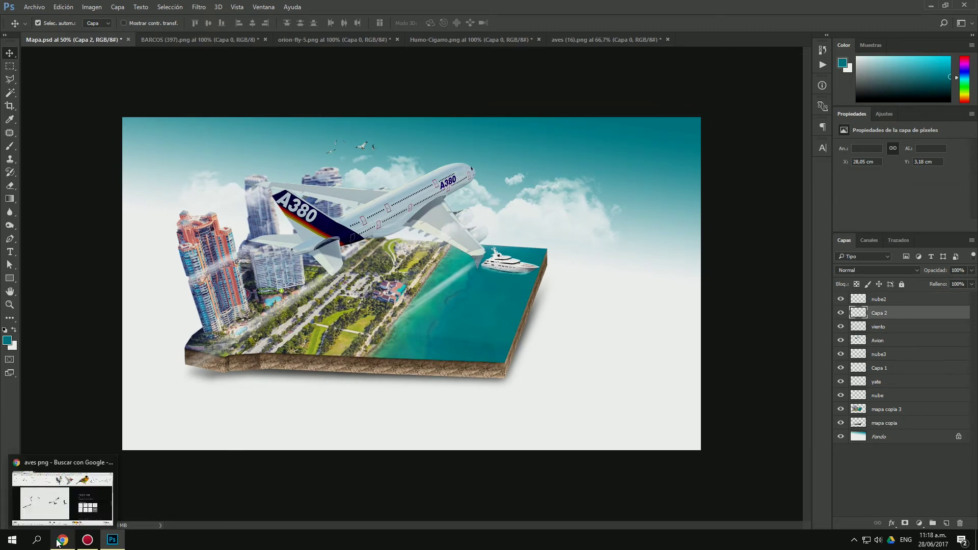
# Open the sun flare image from the G: drive textures folder and bring it into the composition
pyautogui.hotkey('ctrl', 'o')
pyautogui.click(71, 194)
pyautogui.scroll(-5, 204, 152)
pyautogui.doubleClick(153, 192)
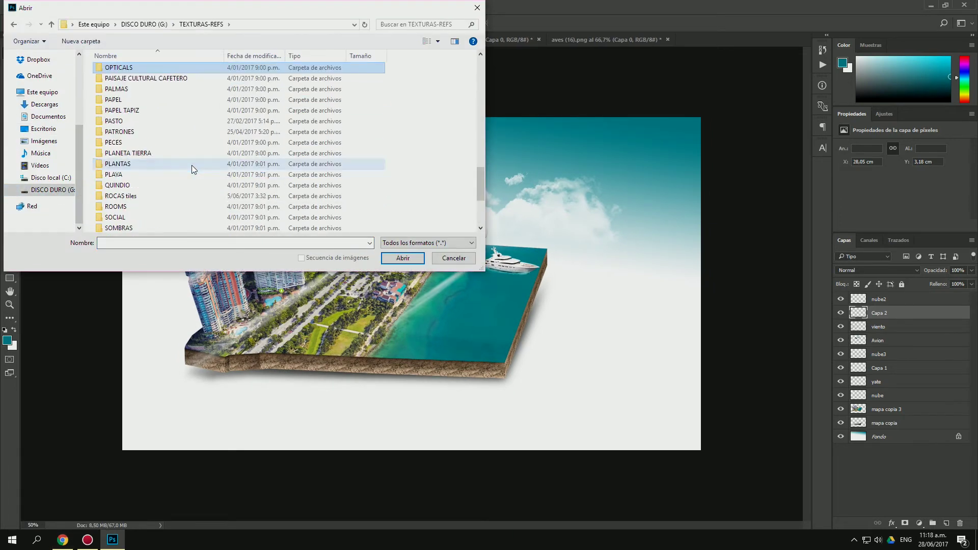
pyautogui.doubleClick(192, 165)
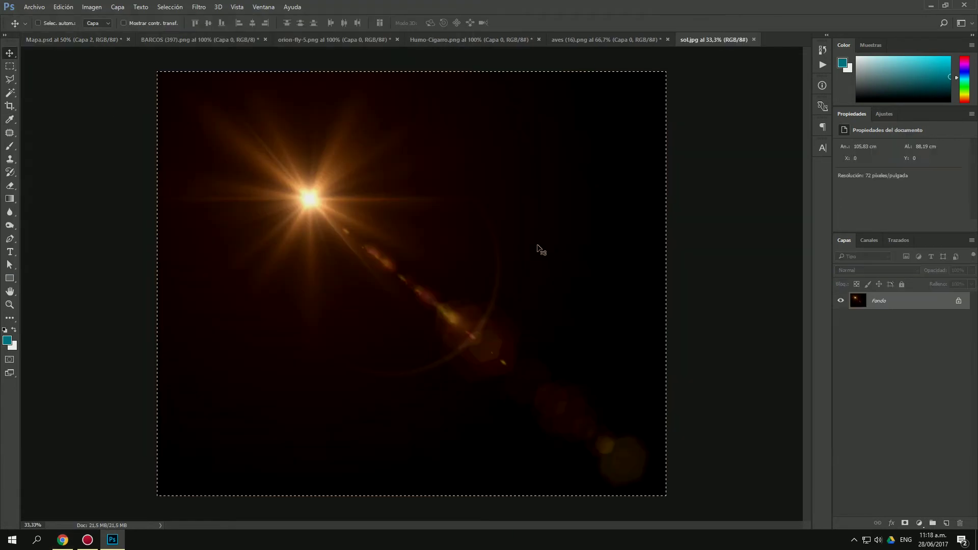
pyautogui.moveTo(537, 249); pyautogui.dragTo(357, 255)
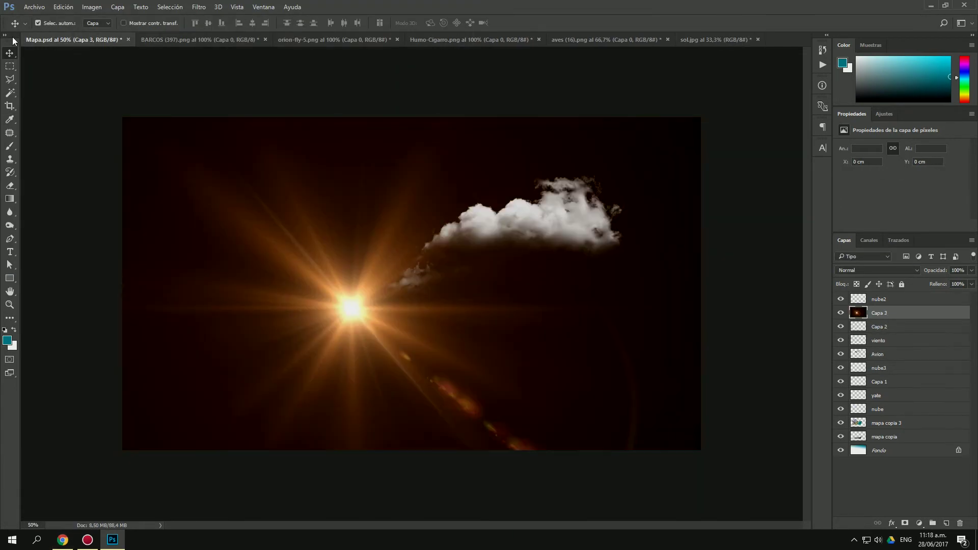
# Scale the sun flare down at the upper left and blend it with Screen (Trama)
pyautogui.hotkey('ctrl', 't')
pyautogui.moveTo(120, 117); pyautogui.dragTo(240, 214)
pyautogui.moveTo(410, 321); pyautogui.dragTo(285, 194)
pyautogui.press('Return')
pyautogui.click(875, 270)
pyautogui.click(867, 330)
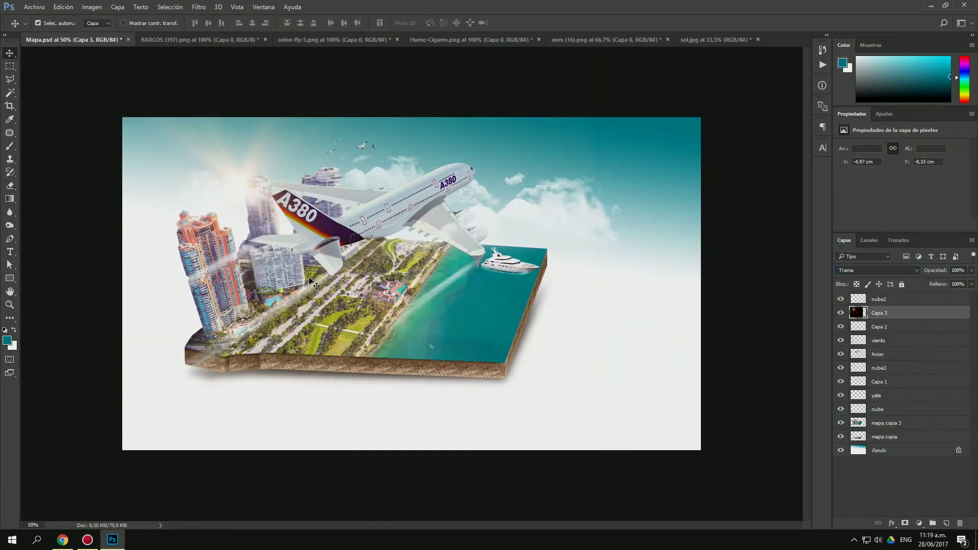
# Adjust the flare's Levels, move its layer to the top and nudge it down-right
pyautogui.hotkey('ctrl', 'l')
pyautogui.moveTo(665, 134); pyautogui.dragTo(657, 134)
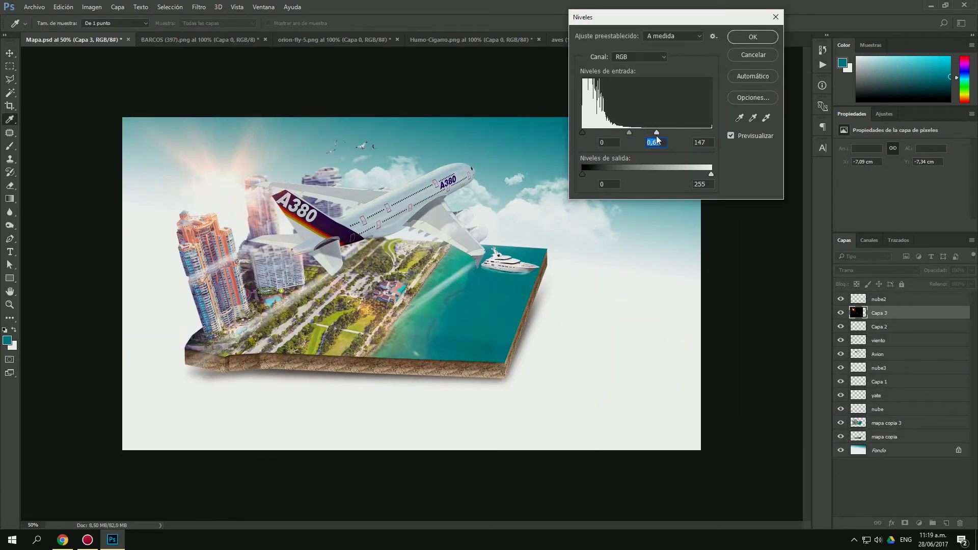
pyautogui.press('Return')
pyautogui.moveTo(884, 313); pyautogui.dragTo(890, 324)
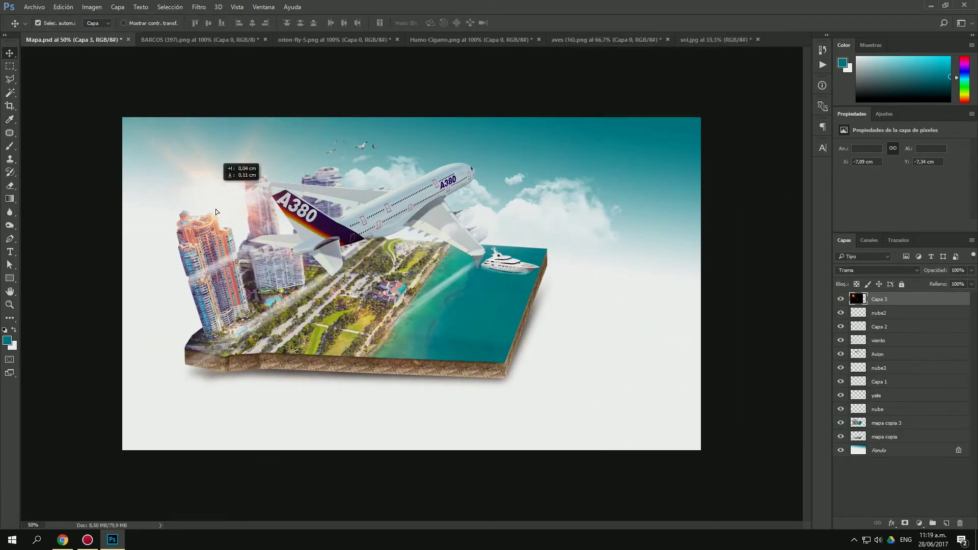
pyautogui.moveTo(216, 209); pyautogui.dragTo(231, 210)
# Rotate the Capa 3 sun flare about -24° and move it over the skyscrapers
pyautogui.hotkey('ctrl', 't')
pyautogui.moveTo(601, 515); pyautogui.dragTo(666, 437)
pyautogui.moveTo(412, 210); pyautogui.dragTo(439, 265)
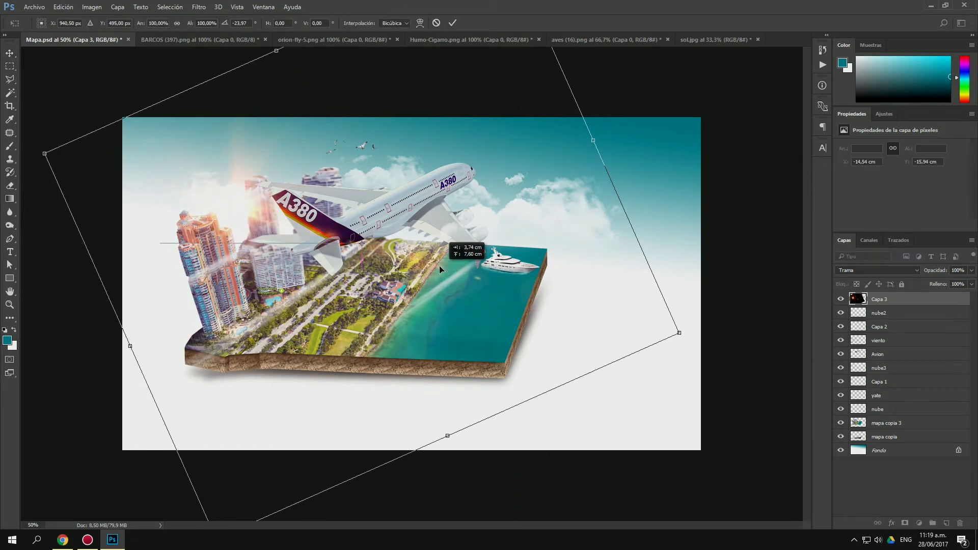
pyautogui.press('Return')
pyautogui.click(420, 275)
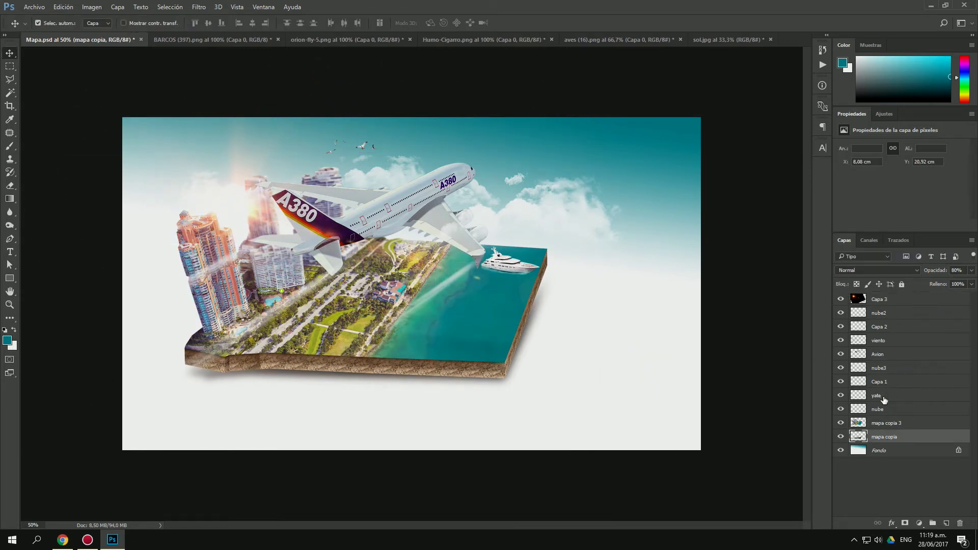
# Shrink the map block layers to about 92% and the yacht to about 93%
pyautogui.click(476, 361)
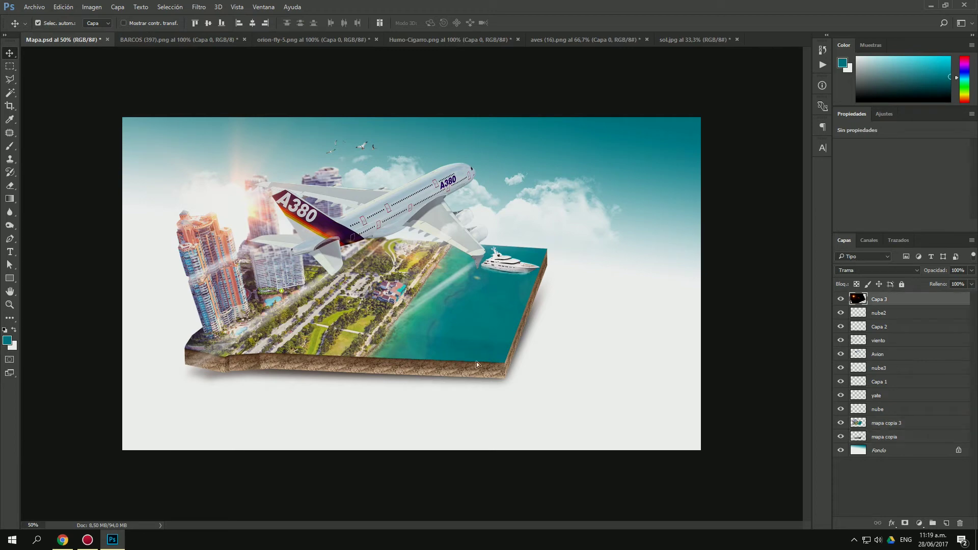
pyautogui.hotkey('ctrl', 't')
pyautogui.moveTo(555, 166)
pyautogui.mouseDown()
pyautogui.moveTo(540, 180)
pyautogui.moveTo(542, 165)
pyautogui.moveTo(567, 149)
pyautogui.mouseUp()
pyautogui.press('Return')
pyautogui.click(876, 395)
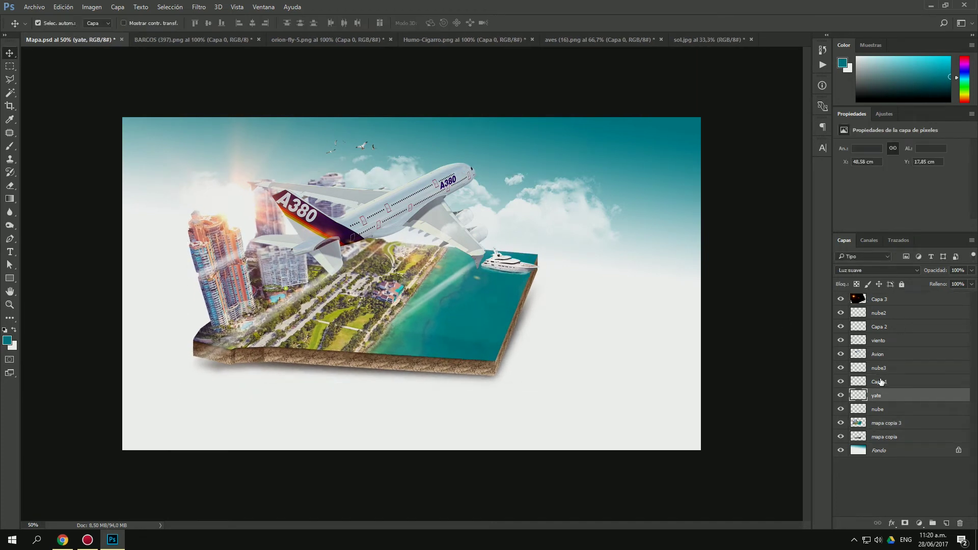
pyautogui.hotkey('ctrl', 't')
pyautogui.moveTo(542, 246); pyautogui.dragTo(539, 247)
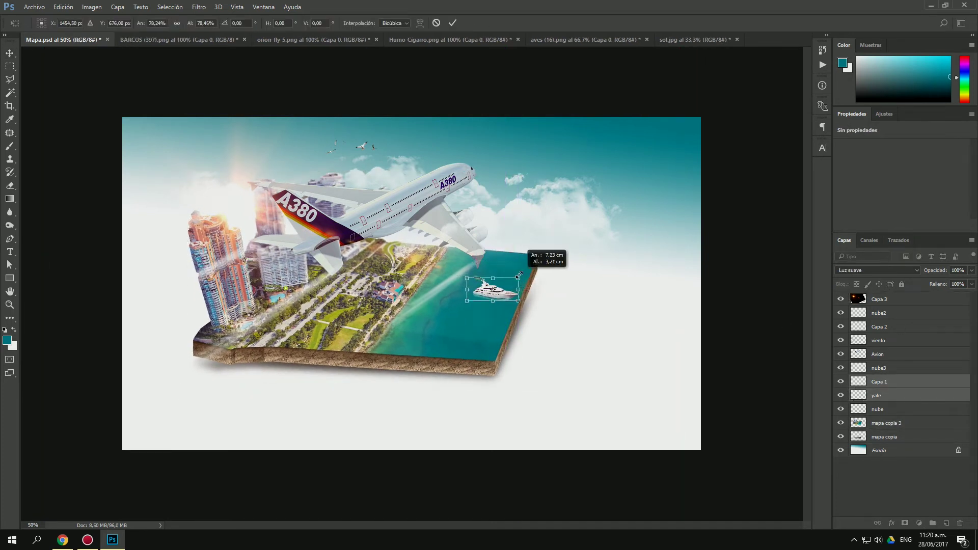
pyautogui.press('Return')
# Duplicate the top map copy layer and set the copy to Luz suave (soft light) blending
pyautogui.click(450, 216)
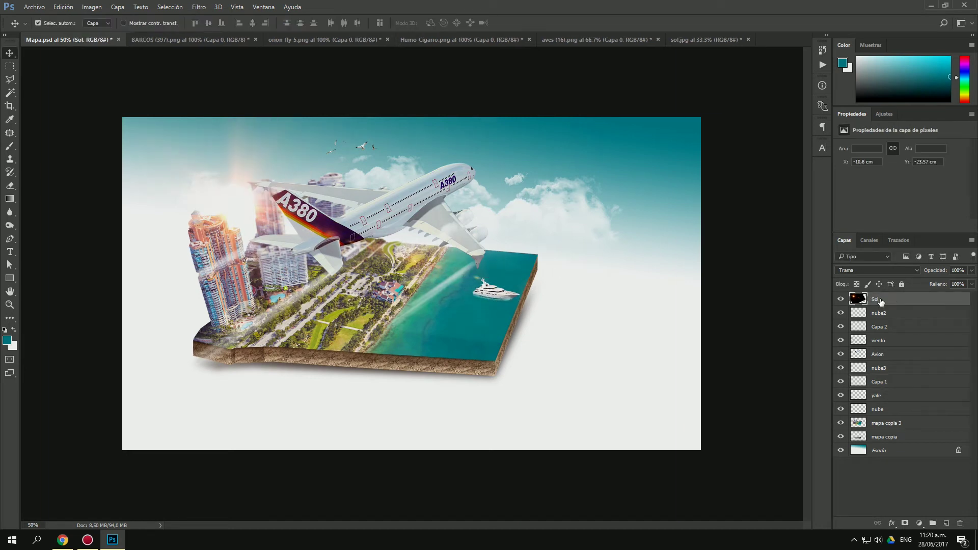
pyautogui.click(488, 319)
pyautogui.hotkey('ctrl', 'l')
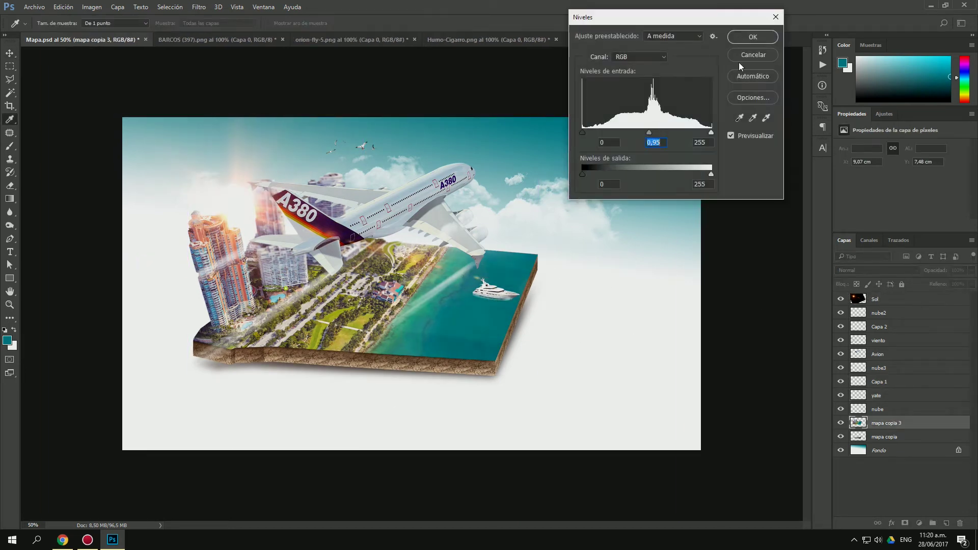
pyautogui.press('Escape')
pyautogui.moveTo(887, 423); pyautogui.dragTo(943, 520)
pyautogui.click(877, 270)
pyautogui.press('Escape')
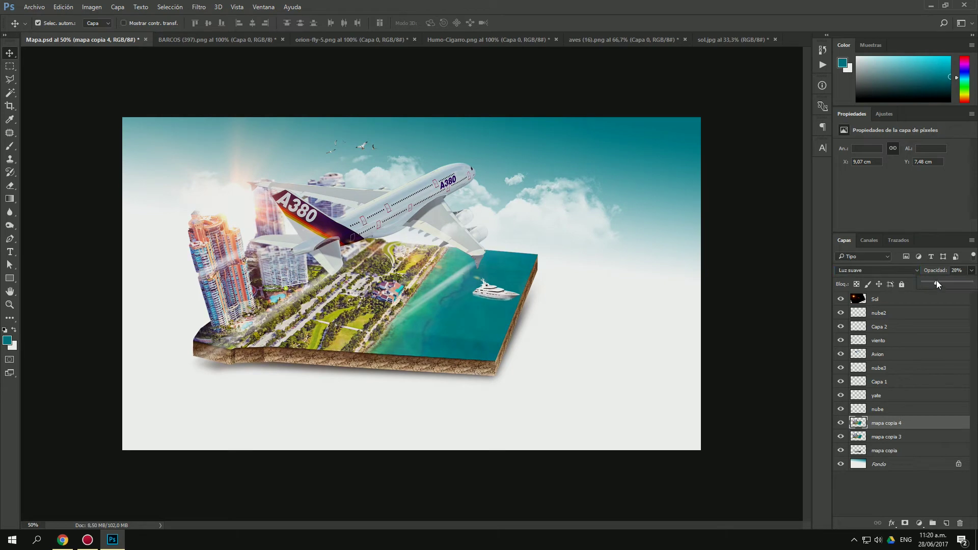
# Apply a Gaussian blur to the soft-light map copy and erase parts of it
pyautogui.click(198, 7)
pyautogui.moveTo(213, 120)
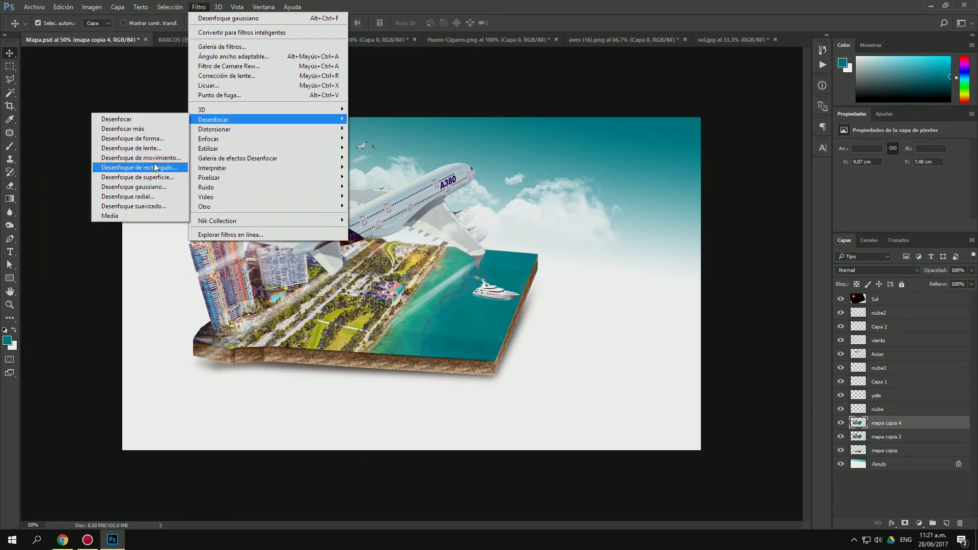
pyautogui.click(143, 168)
pyautogui.click(712, 114)
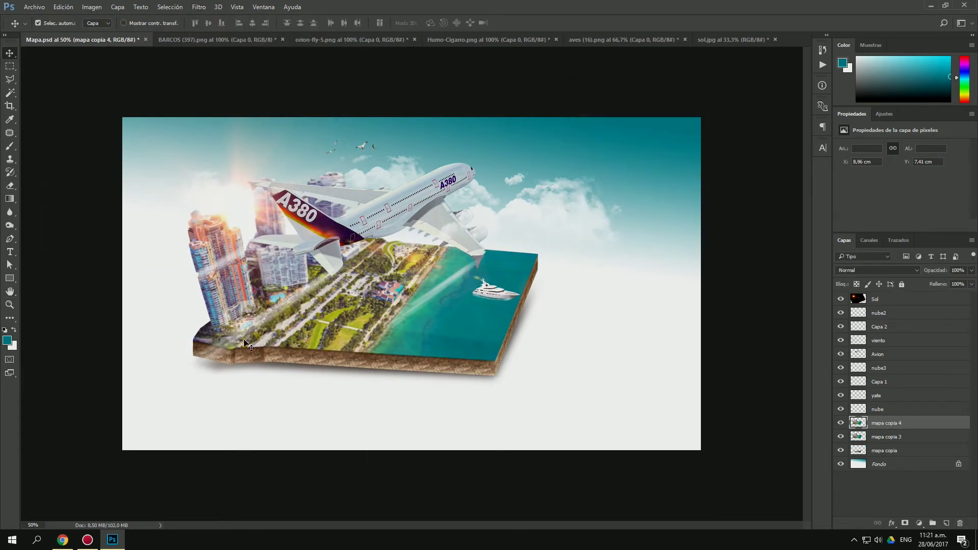
pyautogui.press('e')
pyautogui.rightClick(468, 374)
pyautogui.press('Escape')
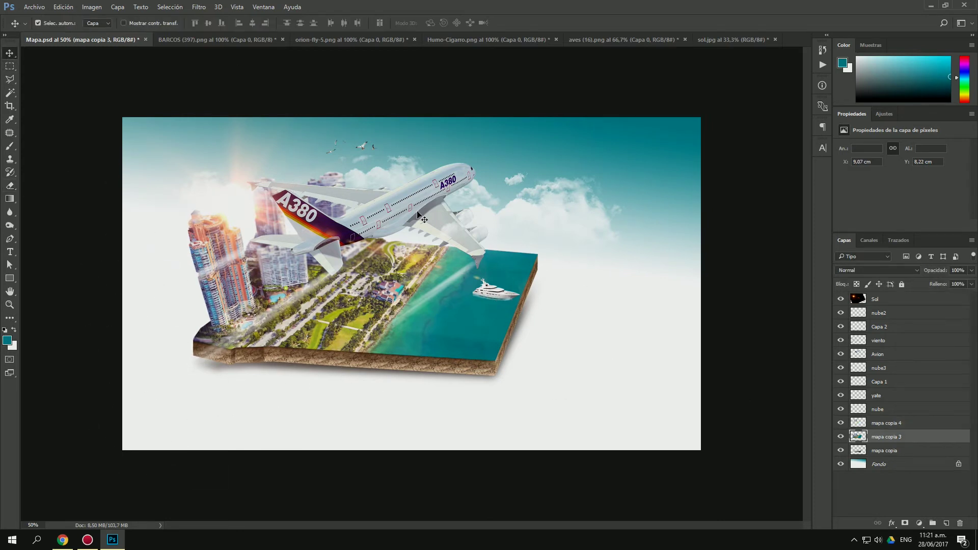
pyautogui.click(878, 354)
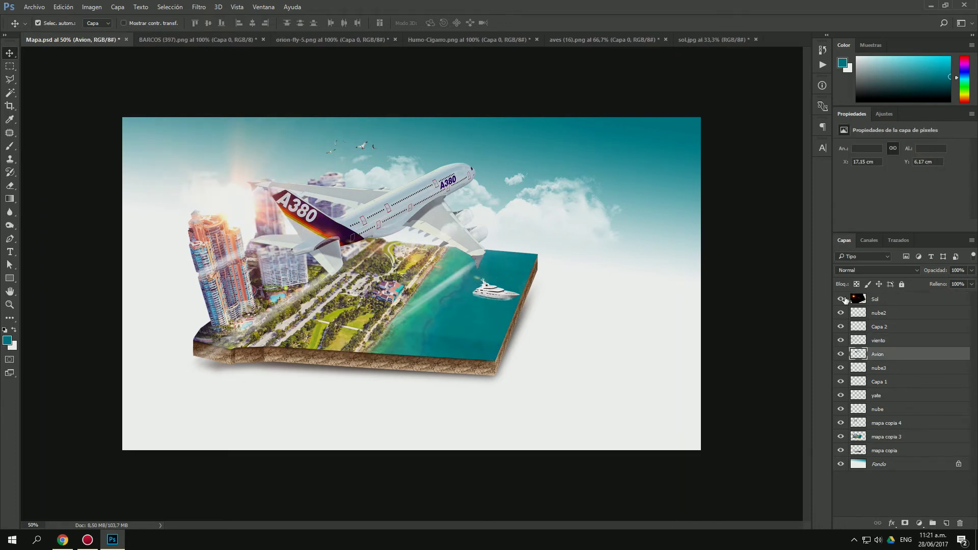
# Shift the A380 plane right and move the nube2 cloud layer beneath it
pyautogui.click(841, 299)
pyautogui.moveTo(403, 178); pyautogui.dragTo(431, 178)
pyautogui.moveTo(879, 313); pyautogui.dragTo(891, 360)
pyautogui.click(841, 299)
# Raise the Avion and viento layers higher in the sky and start a text line on the map
pyautogui.click(879, 340)
pyautogui.keyDown('ctrl'); pyautogui.click(879, 327); pyautogui.keyUp('ctrl')
pyautogui.hotkey('ctrl', 't')
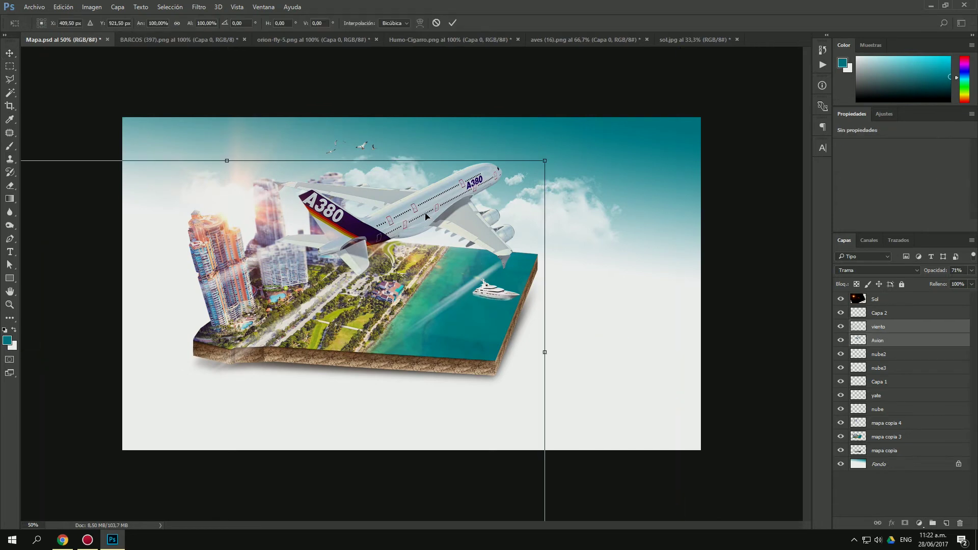
pyautogui.moveTo(424, 199)
pyautogui.mouseDown()
pyautogui.moveTo(424, 208)
pyautogui.moveTo(452, 206)
pyautogui.moveTo(378, 244)
pyautogui.moveTo(429, 220)
pyautogui.mouseUp()
pyautogui.press('Return')
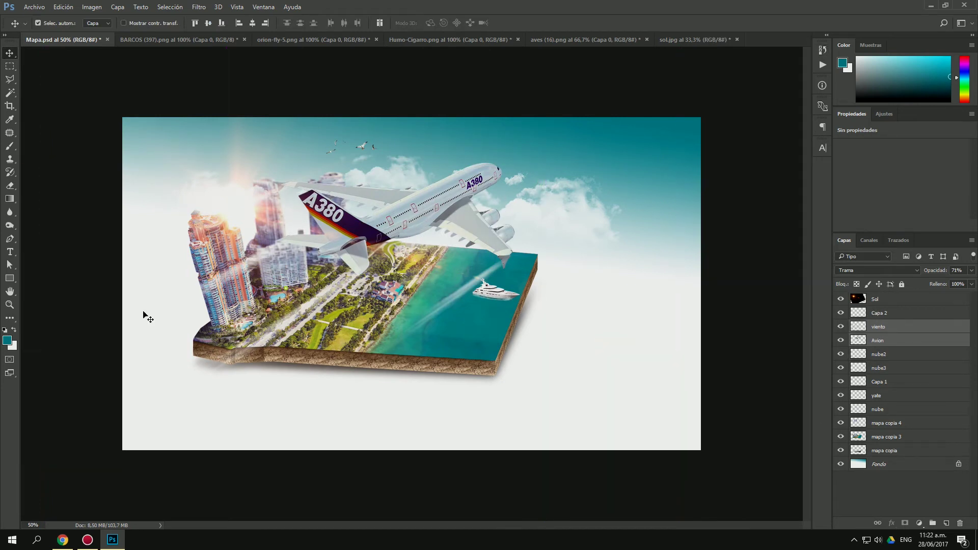
pyautogui.press('t')
pyautogui.click(295, 407)
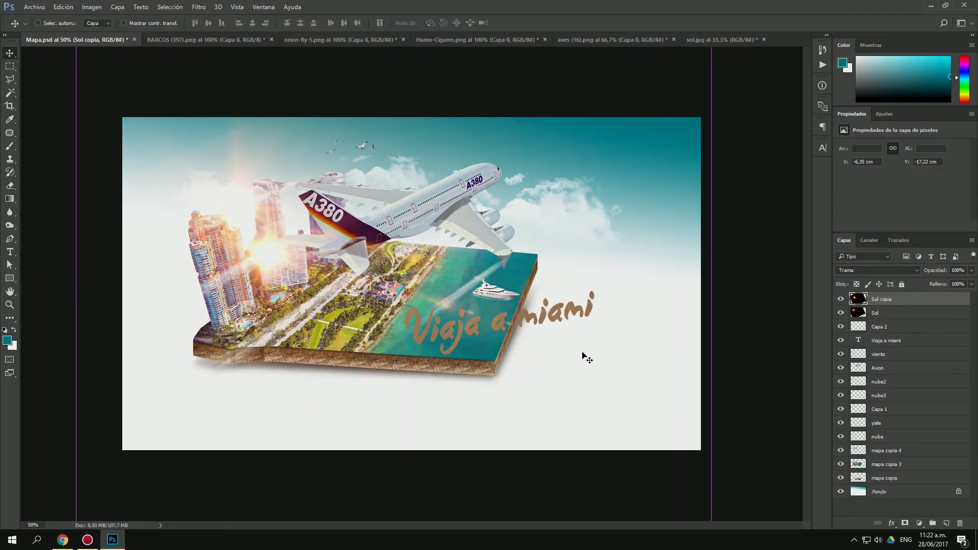
# Duplicate the 'Viaja a miami' title layer and retype the copy as 'al mejor precio'
pyautogui.hotkey('ctrl', 'shift', ']')
pyautogui.hotkey('ctrl', 'j')
pyautogui.doubleClick(858, 299)
pyautogui.write('al me')
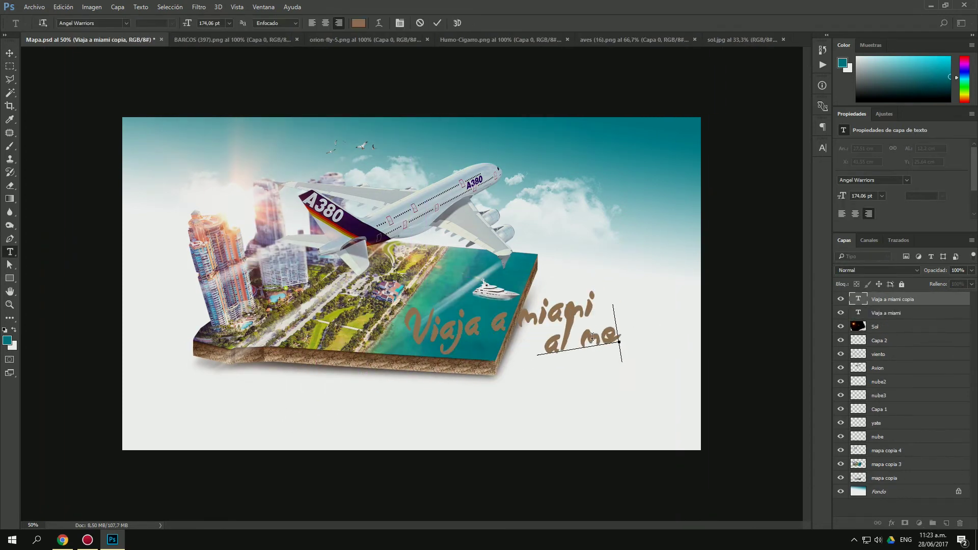
pyautogui.click(10, 53)
# Set the new text line's font to Aracne Condensed Regular
pyautogui.click(823, 148)
pyautogui.click(732, 161)
pyautogui.press('Up')
pyautogui.press('Up')
pyautogui.press('Up')
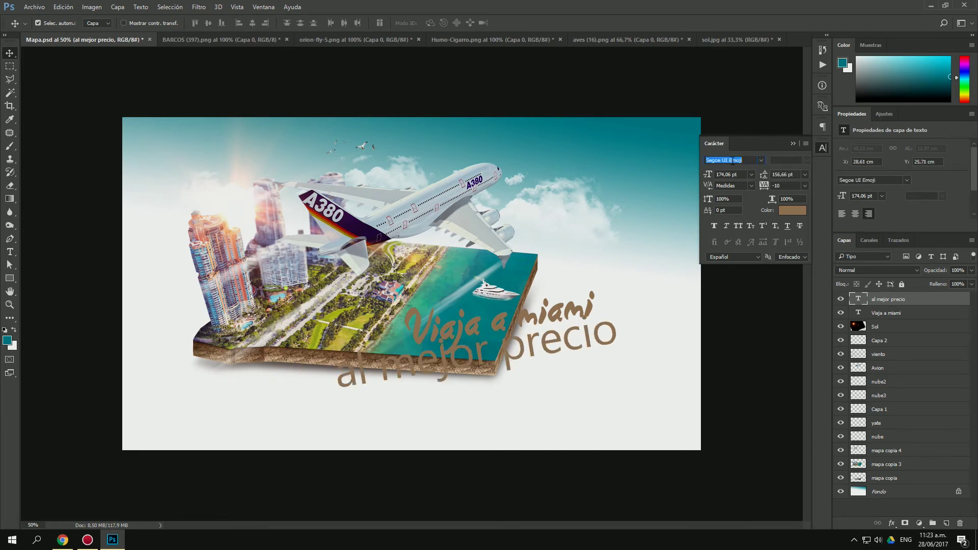
pyautogui.press('Up')
pyautogui.press('Up')
pyautogui.press('Down')
pyautogui.press('Down')
pyautogui.press('Down')
pyautogui.click(761, 160)
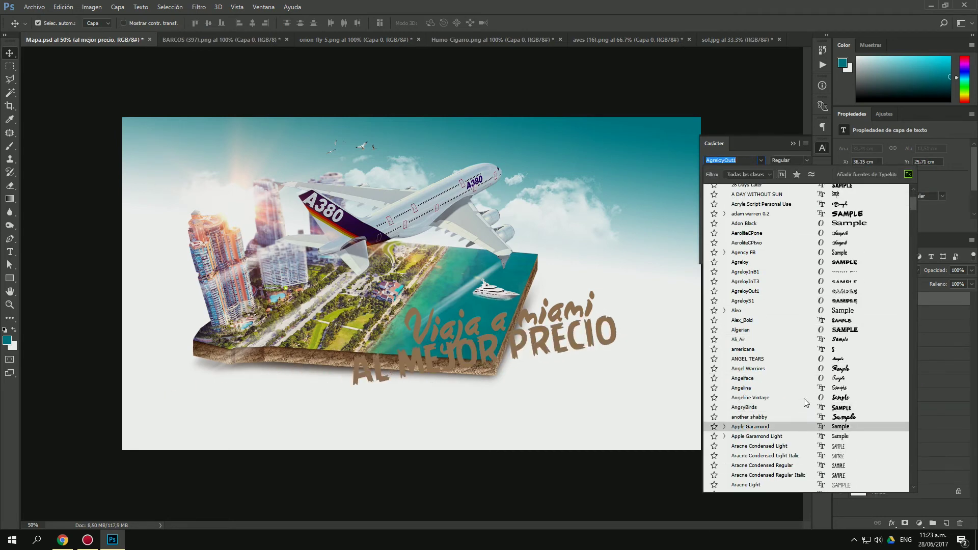
pyautogui.click(805, 466)
# Scale down 'al mejor precio' and position it just beneath the title
pyautogui.hotkey('ctrl', 't')
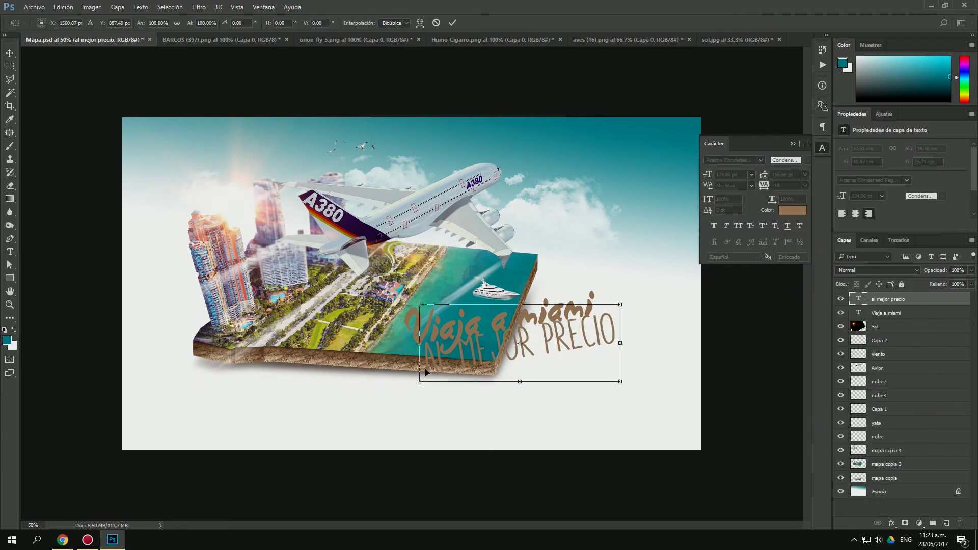
pyautogui.moveTo(417, 381); pyautogui.dragTo(514, 350)
pyautogui.moveTo(571, 326); pyautogui.dragTo(588, 332)
pyautogui.press('Return')
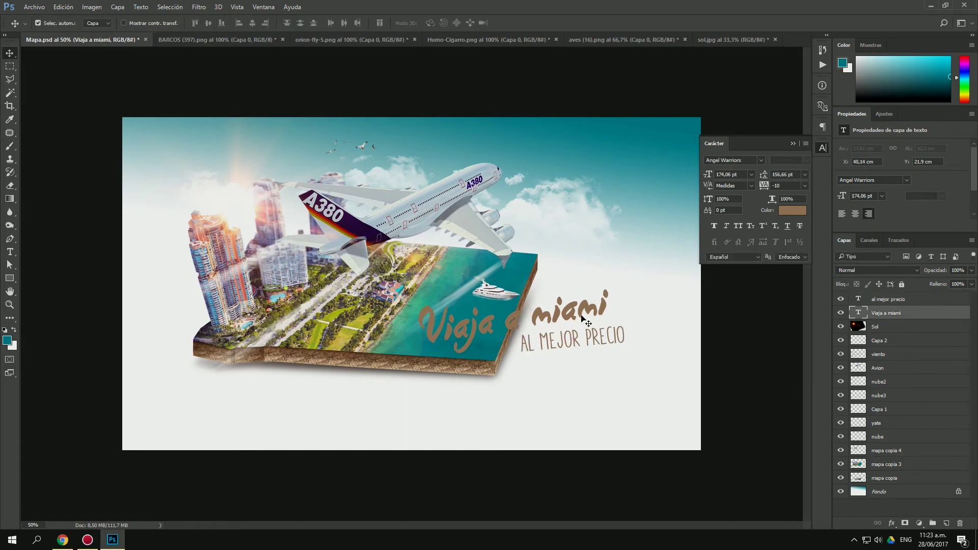
pyautogui.moveTo(458, 326); pyautogui.dragTo(471, 337)
pyautogui.click(89, 186)
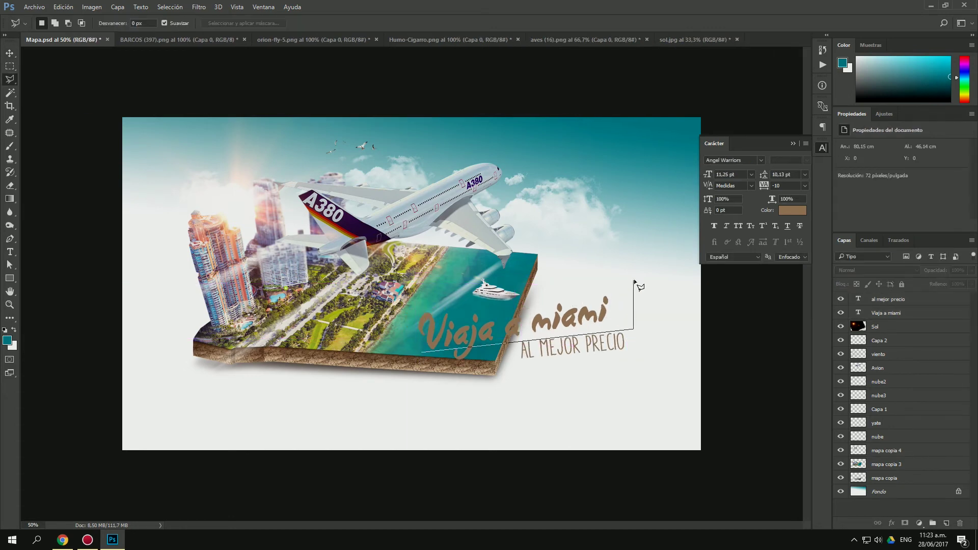
# Close the polygonal banner shape, copy it to a new layer above Sol and colourize it green
pyautogui.click(879, 490)
pyautogui.hotkey('ctrl', 'j')
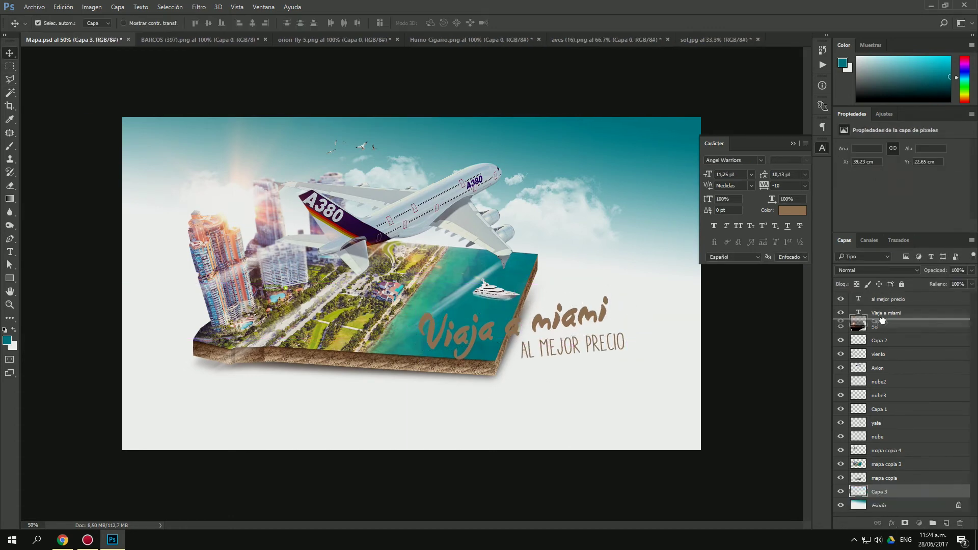
pyautogui.moveTo(883, 320); pyautogui.dragTo(883, 324)
pyautogui.hotkey('ctrl', 'u')
pyautogui.click(848, 203)
pyautogui.moveTo(749, 149)
pyautogui.mouseDown()
pyautogui.moveTo(759, 152)
pyautogui.moveTo(725, 151)
pyautogui.mouseUp()
pyautogui.moveTo(786, 176); pyautogui.dragTo(802, 175)
pyautogui.moveTo(737, 199); pyautogui.dragTo(729, 199)
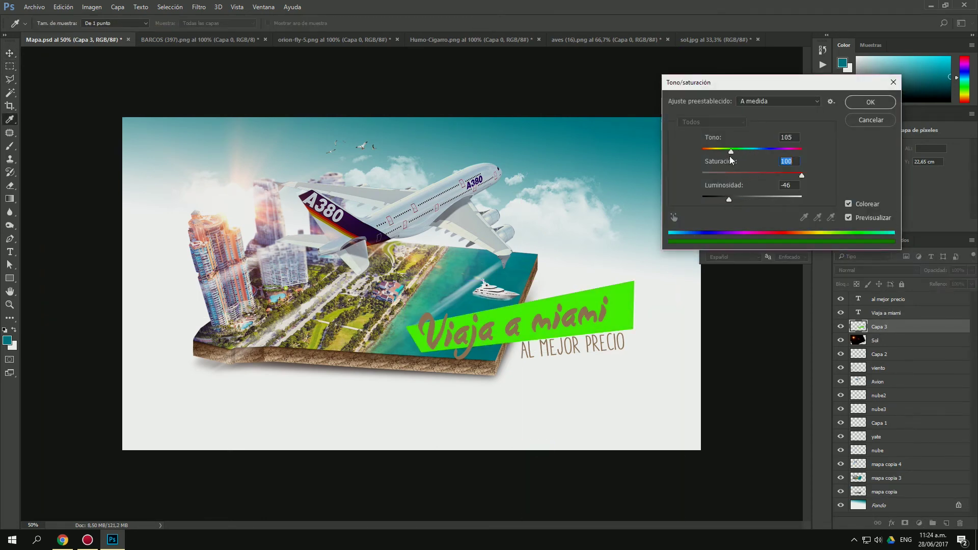
pyautogui.click(871, 102)
# Make the 'Viaja a miami' title text white
pyautogui.hotkey('alt', ']')
pyautogui.click(788, 211)
pyautogui.click(591, 130)
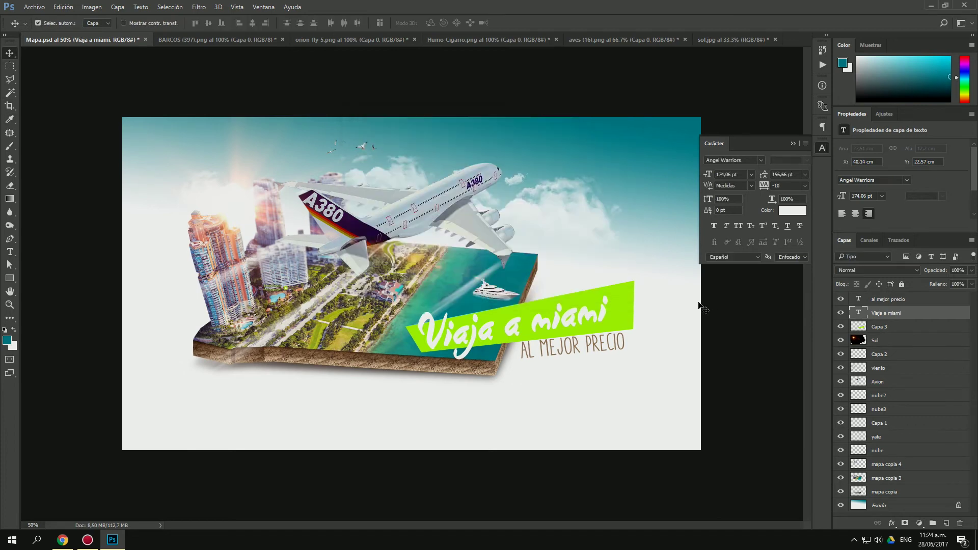
pyautogui.hotkey('alt', '[')
# Darken the banner with Levels and recolourize it a saturated blue
pyautogui.hotkey('ctrl', 'l')
pyautogui.moveTo(648, 132); pyautogui.dragTo(666, 133)
pyautogui.click(745, 54)
pyautogui.hotkey('ctrl', 'u')
pyautogui.click(849, 204)
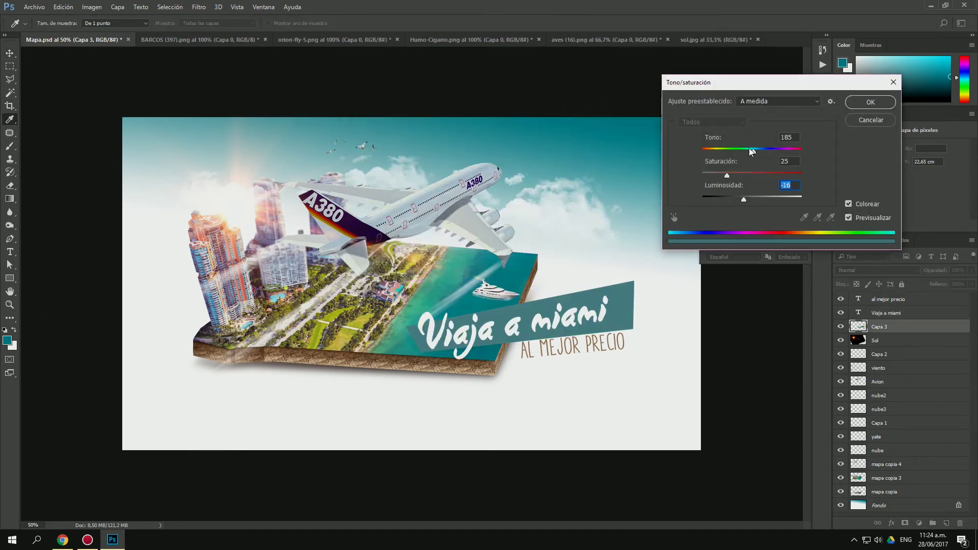
pyautogui.moveTo(754, 151); pyautogui.dragTo(761, 151)
pyautogui.moveTo(727, 175)
pyautogui.mouseDown()
pyautogui.moveTo(778, 175)
pyautogui.moveTo(744, 199)
pyautogui.mouseUp()
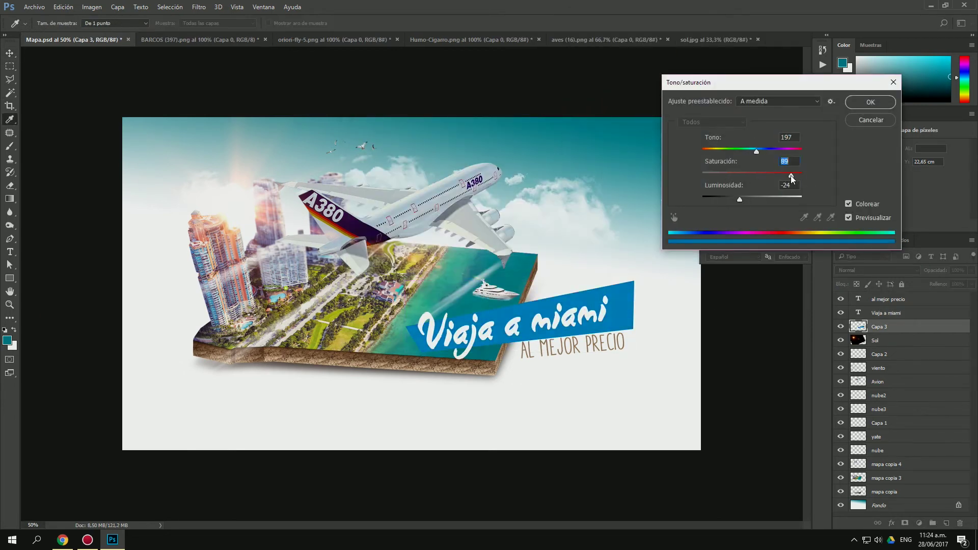
pyautogui.click(871, 102)
# Nudge the title onto the banner and Alt-drag a smaller, slightly tilted banner copy beneath it
pyautogui.moveTo(485, 337); pyautogui.dragTo(492, 332)
pyautogui.click(632, 334)
pyautogui.moveTo(633, 334); pyautogui.dragTo(550, 362)
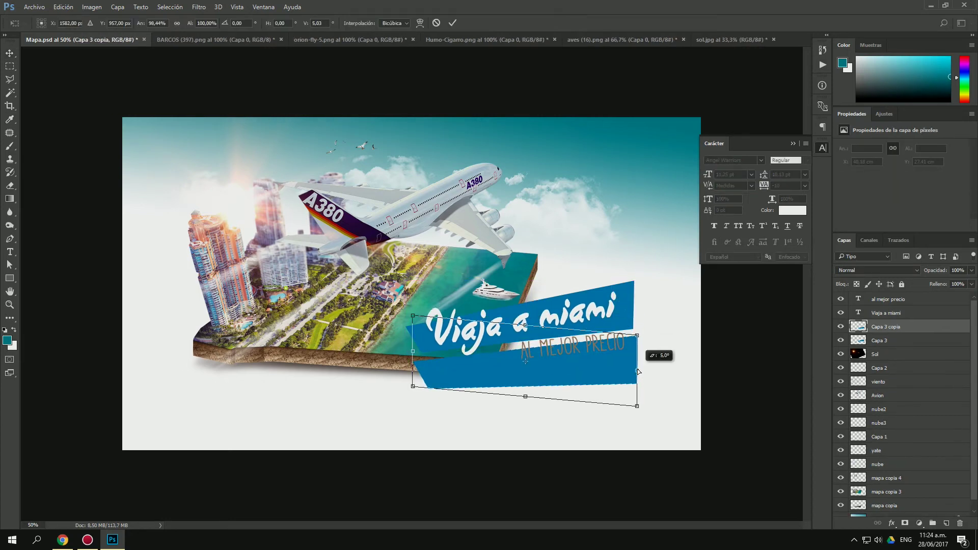
pyautogui.hotkey('ctrl', 't')
pyautogui.moveTo(427, 388); pyautogui.dragTo(499, 363)
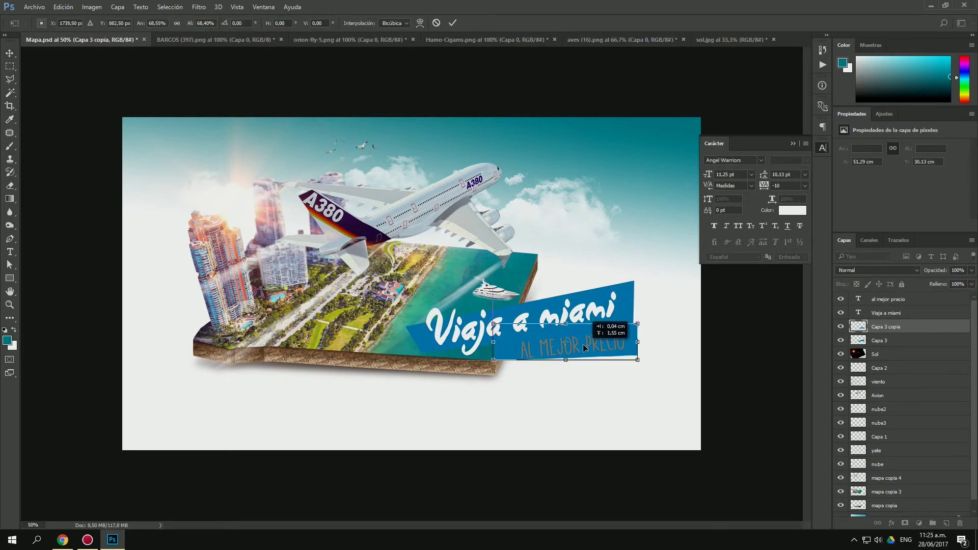
pyautogui.moveTo(652, 319); pyautogui.dragTo(651, 326)
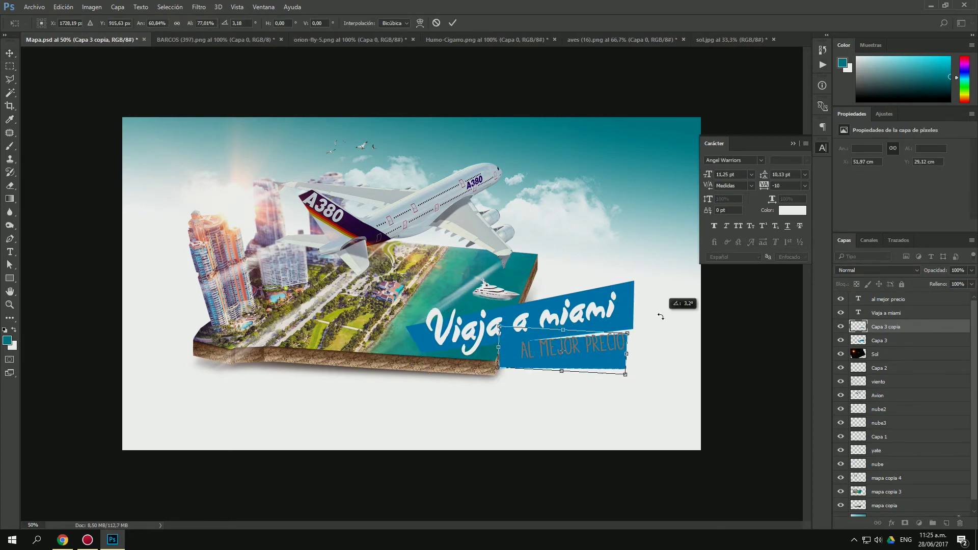
pyautogui.press('Return')
# Colourize the second banner bright green
pyautogui.hotkey('ctrl', 'u')
pyautogui.moveTo(751, 197); pyautogui.dragTo(758, 197)
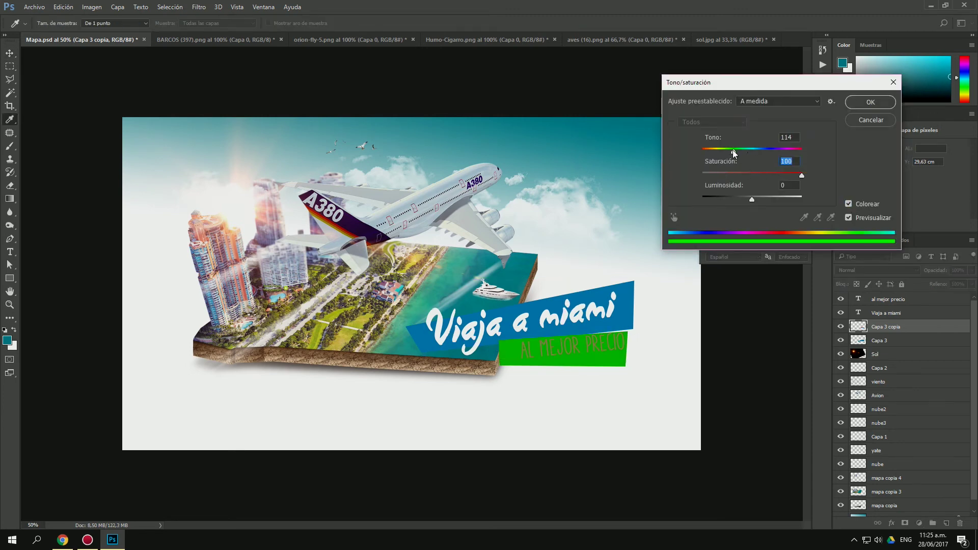
pyautogui.click(871, 102)
pyautogui.hotkey('ctrl', '+')
# Set the AL MEJOR PRECIO tagline to white DK Lemon Yellow Sun lettering
pyautogui.click(886, 299)
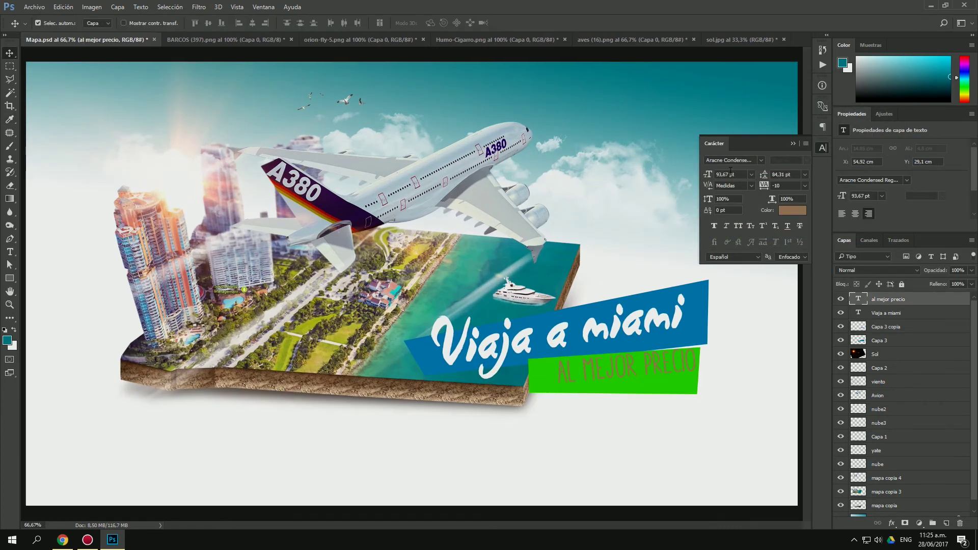
pyautogui.click(734, 160)
pyautogui.scroll(-2, 811, 356)
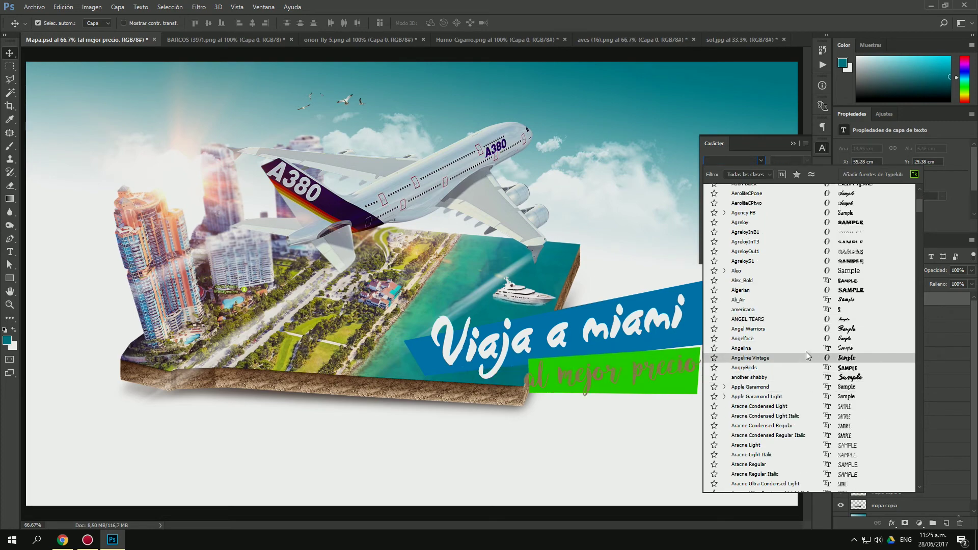
pyautogui.scroll(-5, 805, 370)
pyautogui.scroll(-5, 807, 376)
pyautogui.scroll(-5, 807, 371)
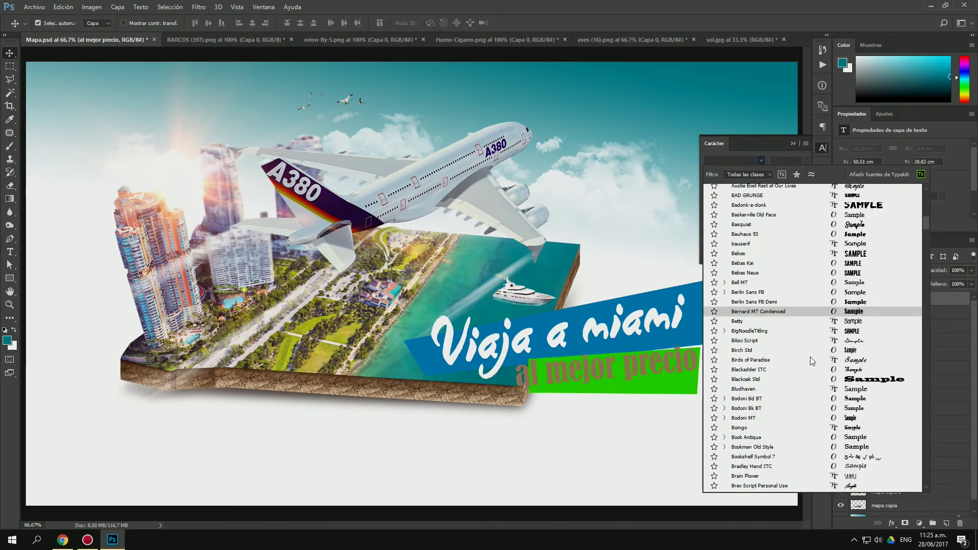
pyautogui.scroll(-5, 811, 357)
pyautogui.scroll(-5, 810, 376)
pyautogui.scroll(-5, 810, 376)
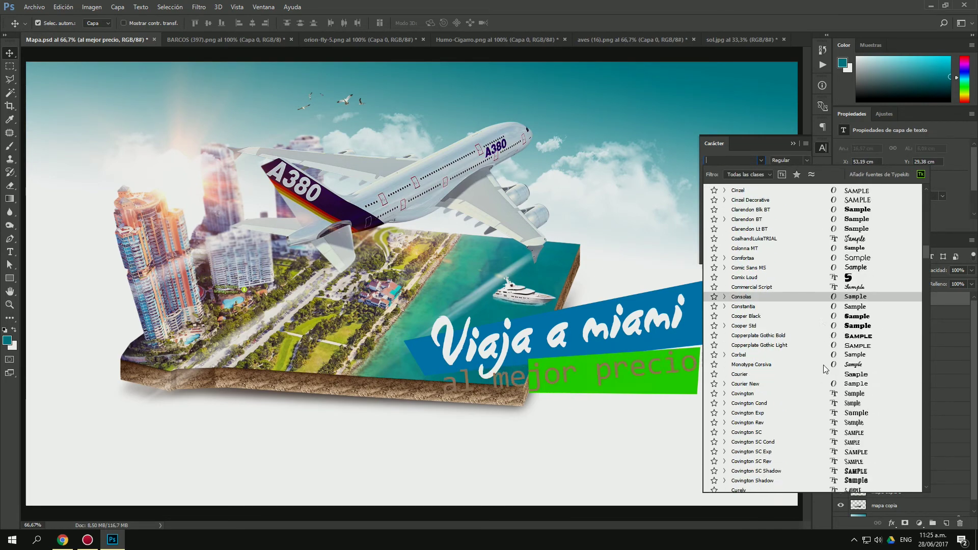
pyautogui.scroll(-5, 823, 365)
pyautogui.scroll(-5, 826, 377)
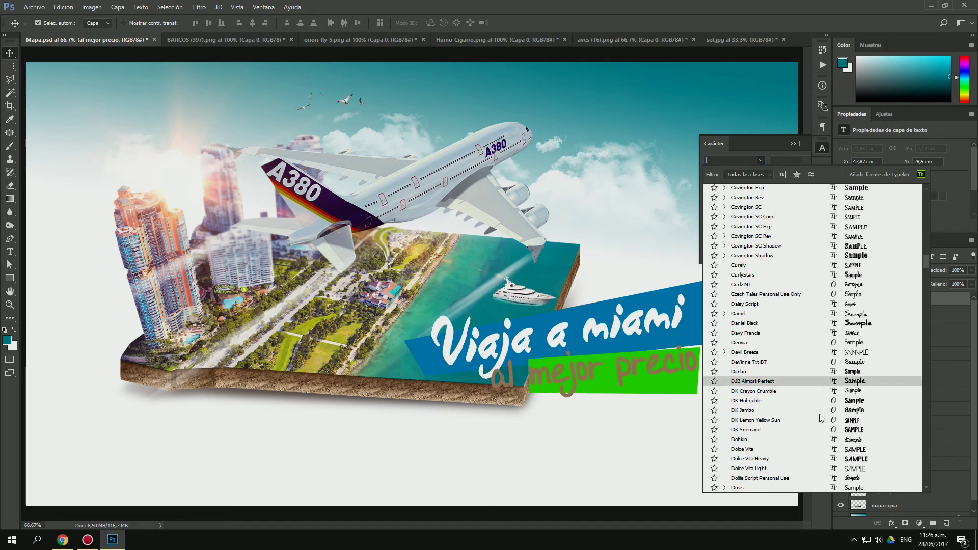
pyautogui.click(821, 388)
pyautogui.click(793, 210)
pyautogui.click(352, 142)
# Free-transform the tagline and green banner, then move both layers lower
pyautogui.click(692, 372)
pyautogui.hotkey('ctrl', 't')
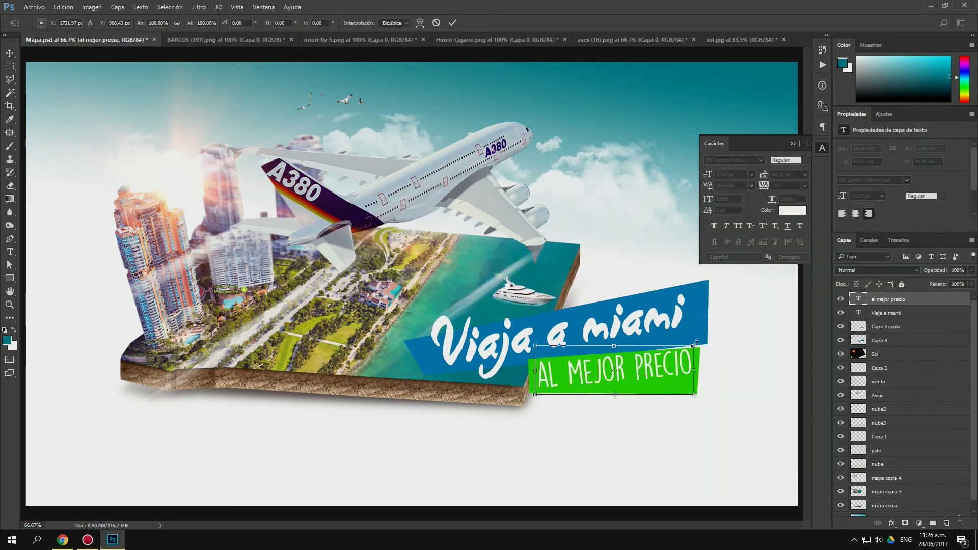
pyautogui.click(696, 359)
pyautogui.hotkey('ctrl', 't')
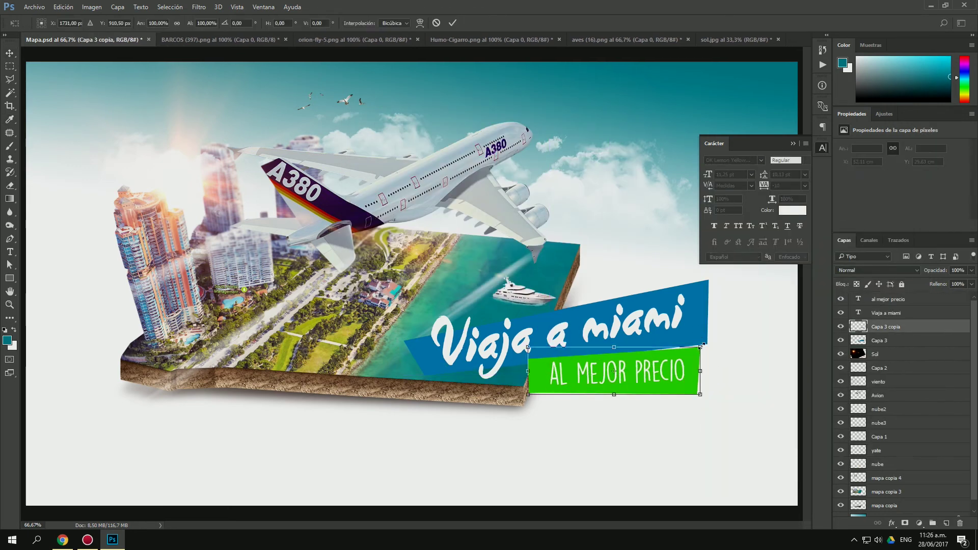
pyautogui.keyDown('ctrl'); pyautogui.click(882, 301); pyautogui.keyUp('ctrl')
pyautogui.moveTo(881, 327); pyautogui.dragTo(882, 342)
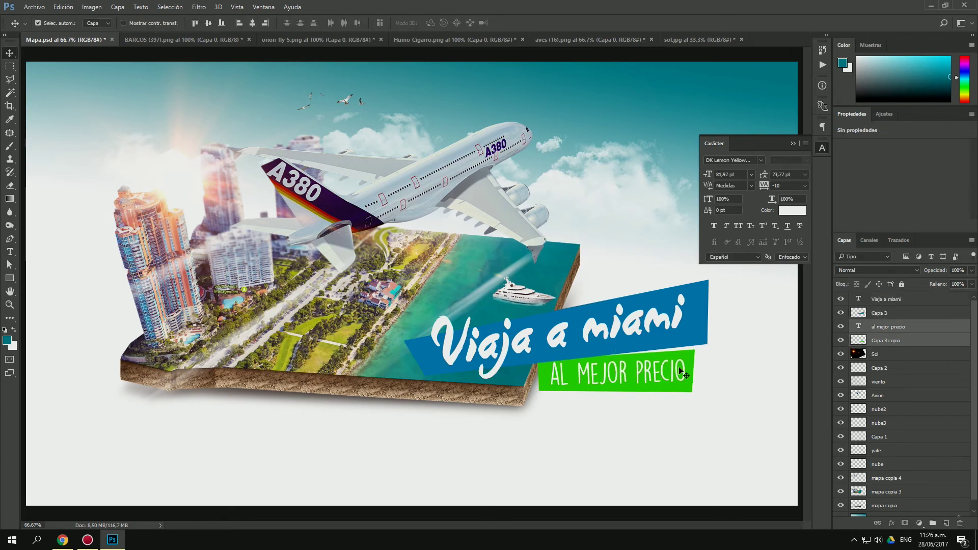
# Add a drop shadow to the 'Viaja a miami' title and enlarge it slightly
pyautogui.click(886, 299)
pyautogui.click(892, 524)
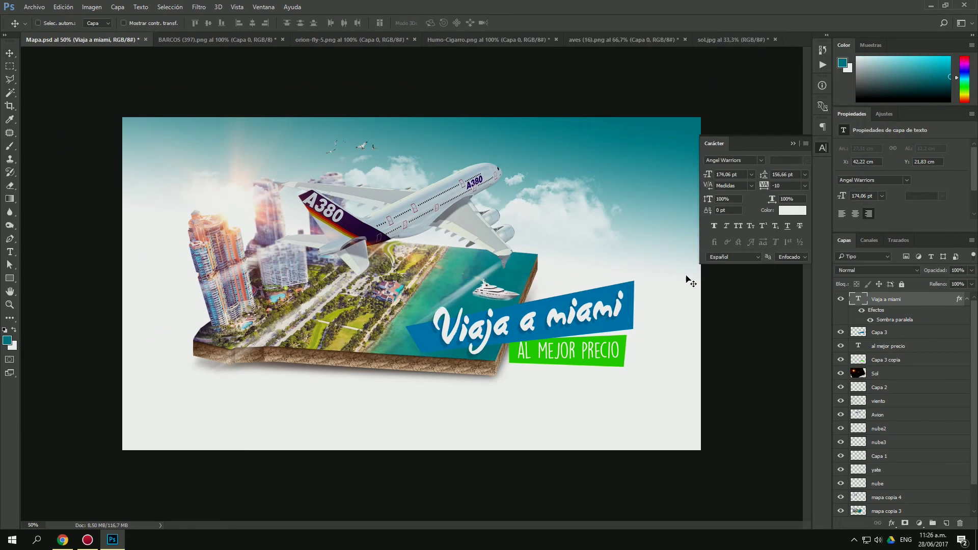
pyautogui.hotkey('ctrl', 't')
pyautogui.moveTo(620, 278); pyautogui.dragTo(635, 271)
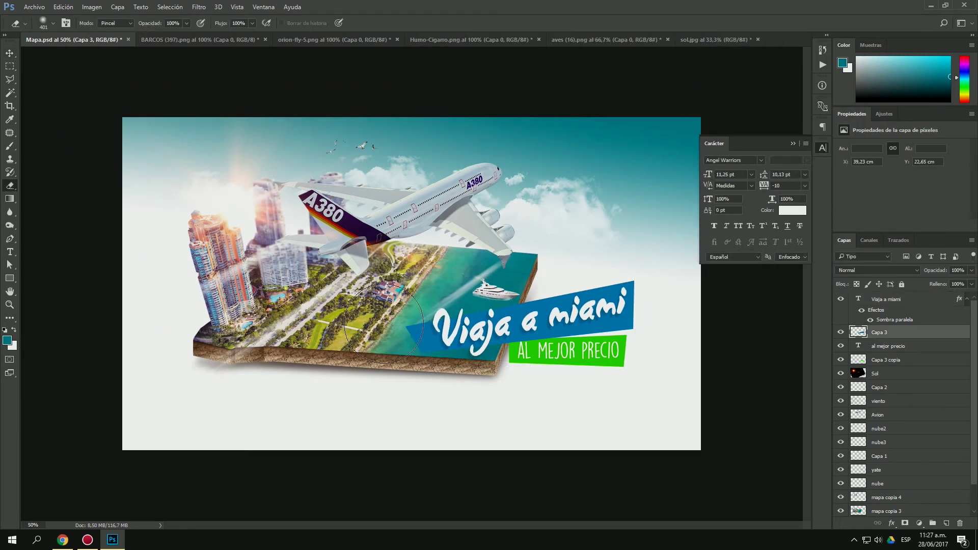
# Apply Levels to Capa 3 and shift the whole composition down and right
pyautogui.press('v')
pyautogui.hotkey('ctrl', 'l')
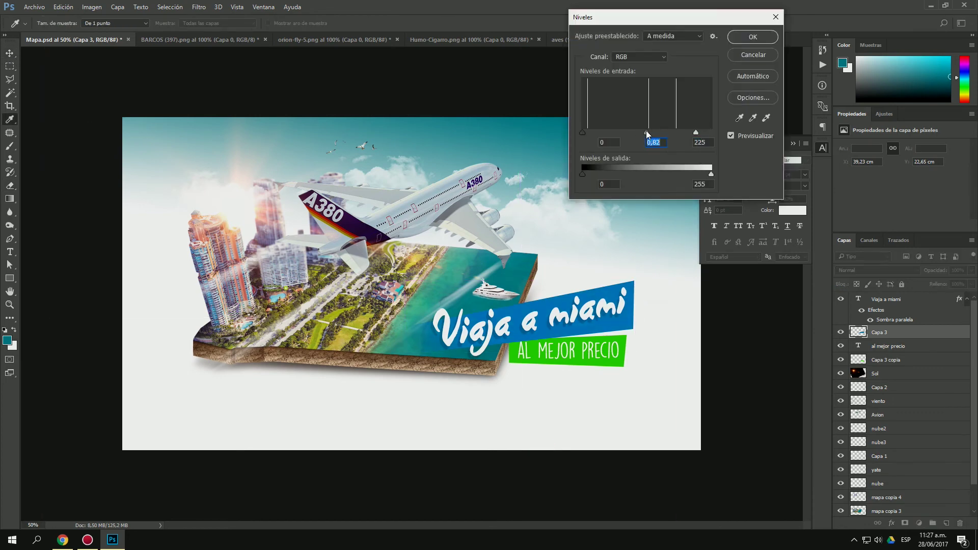
pyautogui.press('Return')
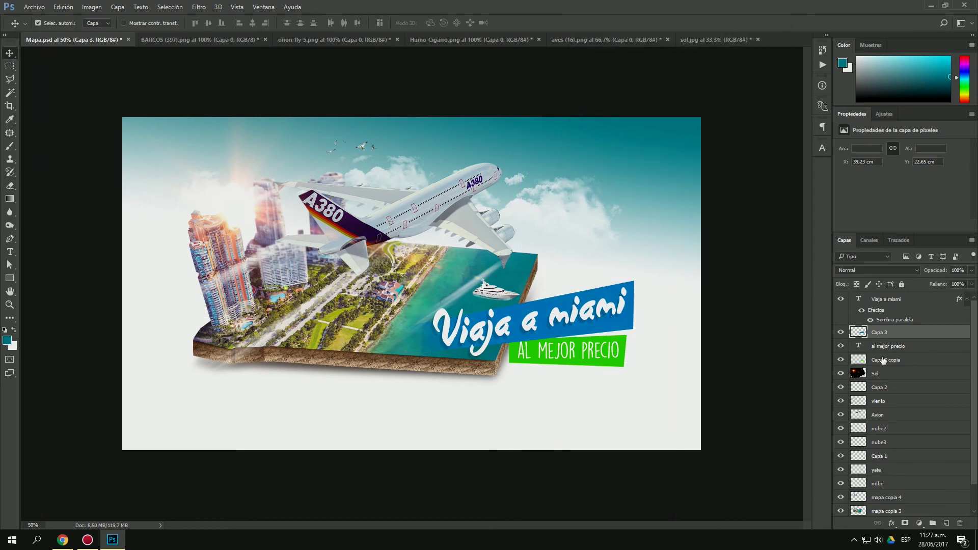
pyautogui.hotkey('ctrl', 'alt', 'a')
pyautogui.moveTo(398, 268); pyautogui.dragTo(404, 278)
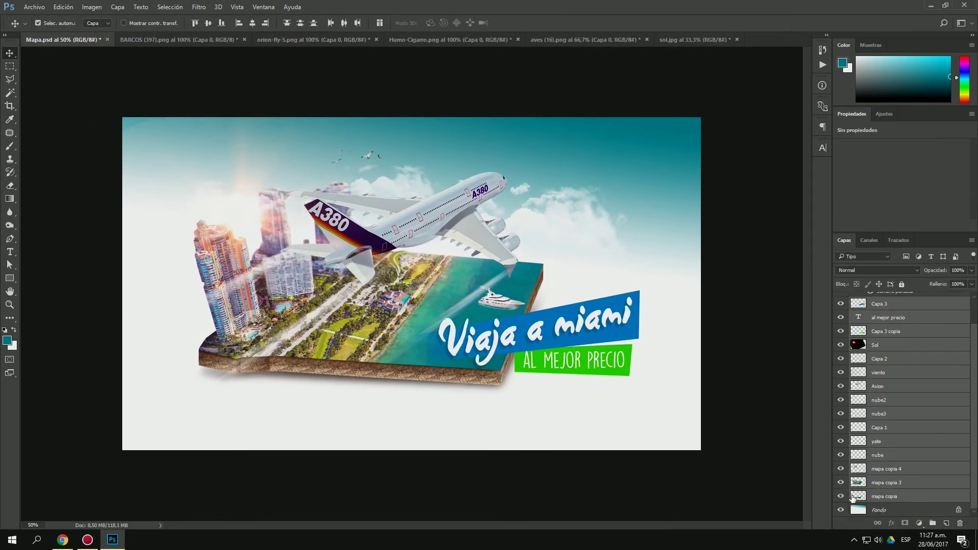
# Stretch, slightly rotate and enlarge the background Capa 0 past the canvas edges
pyautogui.click(858, 510)
pyautogui.hotkey('ctrl', 't')
pyautogui.hotkey('ctrl', '-')
pyautogui.moveTo(411, 395); pyautogui.dragTo(413, 416)
pyautogui.moveTo(629, 145); pyautogui.dragTo(619, 153)
pyautogui.moveTo(605, 174); pyautogui.dragTo(618, 168)
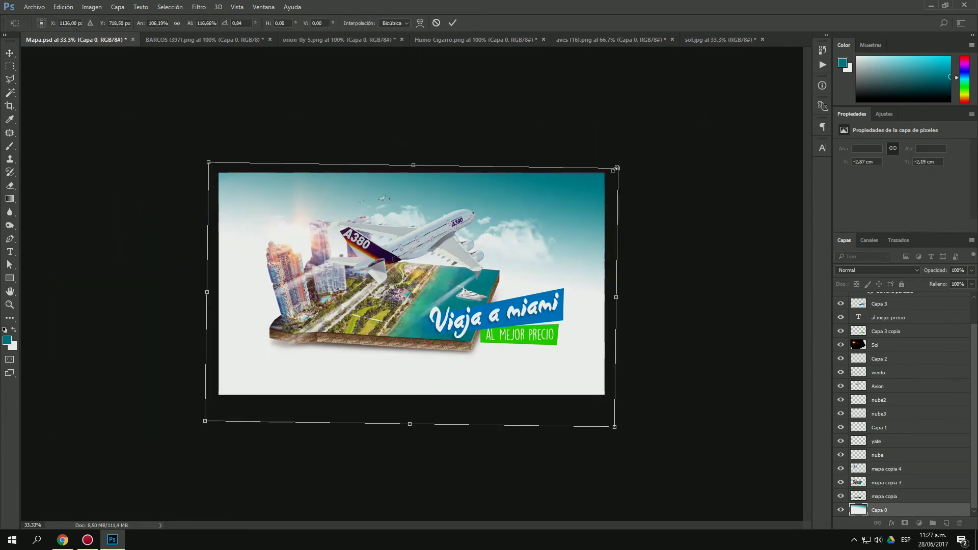
pyautogui.press('Return')
# Retone the background sky teal with two gradient passes
pyautogui.hotkey('ctrl', 'l')
pyautogui.press('Escape')
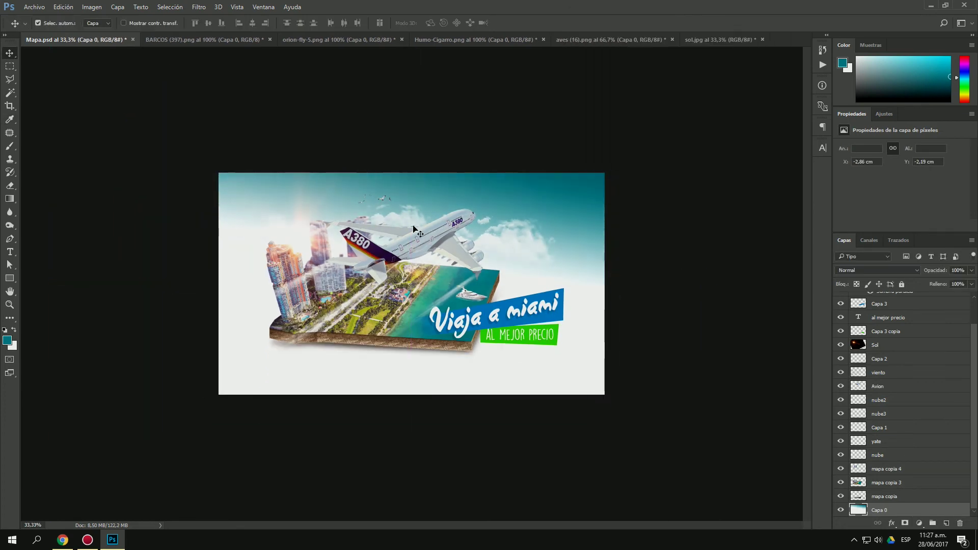
pyautogui.moveTo(469, 169); pyautogui.dragTo(442, 253)
pyautogui.moveTo(406, 158); pyautogui.dragTo(400, 275)
pyautogui.hotkey('ctrl', '+')
pyautogui.click(455, 310)
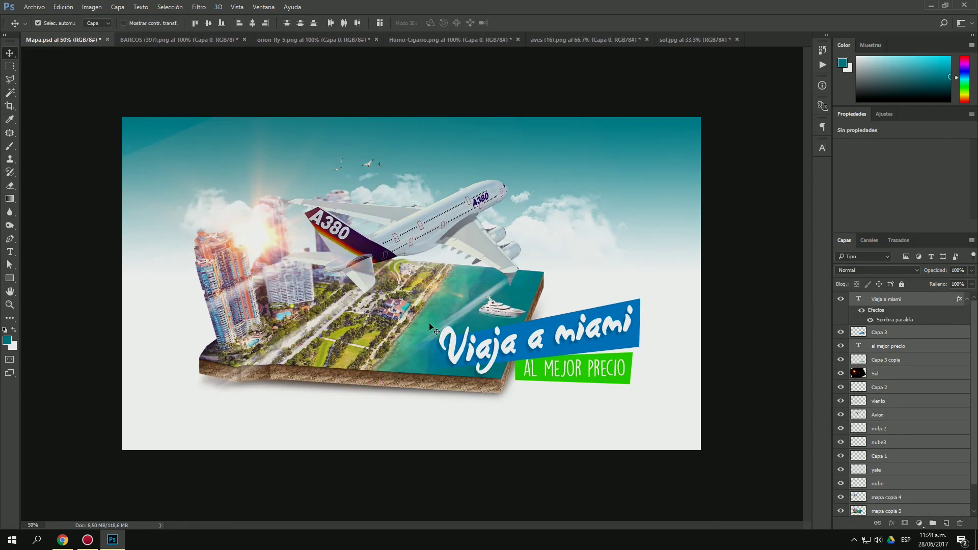
# Colour-label the shadow and map layers green and the cloud layers blue
pyautogui.scroll(-1, 847, 399)
pyautogui.click(840, 498)
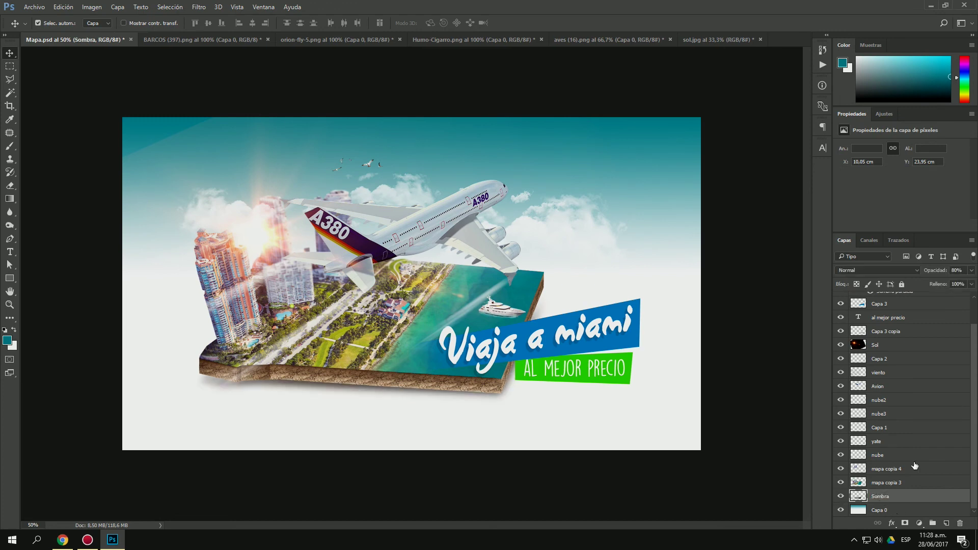
pyautogui.rightClick(841, 496)
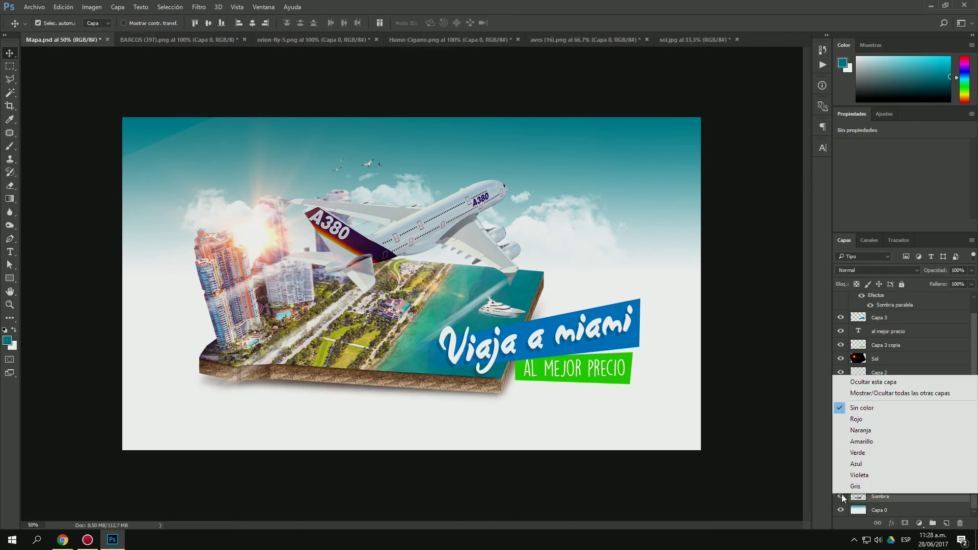
pyautogui.click(857, 453)
pyautogui.rightClick(841, 483)
pyautogui.click(857, 453)
pyautogui.click(880, 442)
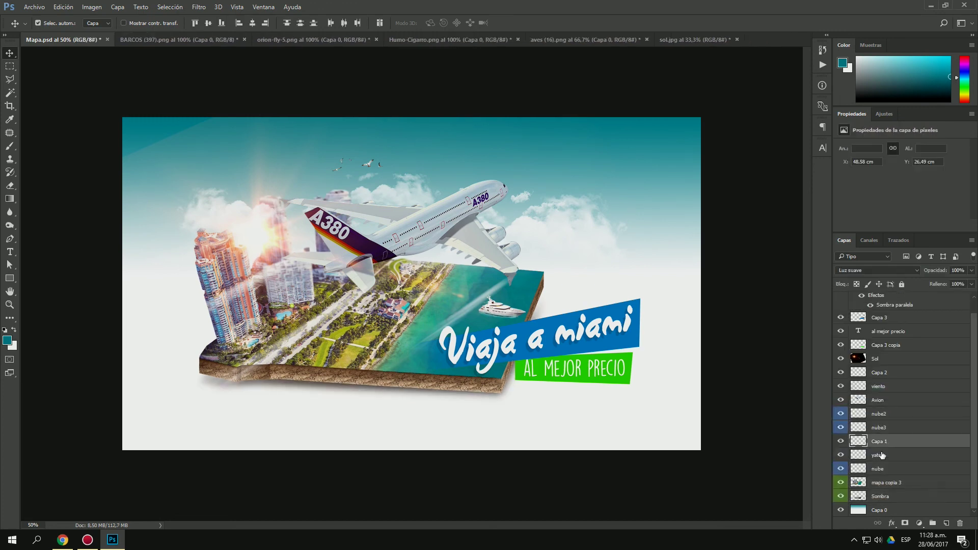
pyautogui.keyDown('ctrl'); pyautogui.click(878, 400); pyautogui.keyUp('ctrl')
# Label the plane, wind, yacht and Capa 2 layers orange, and the Sol layer yellow
pyautogui.rightClick(841, 387)
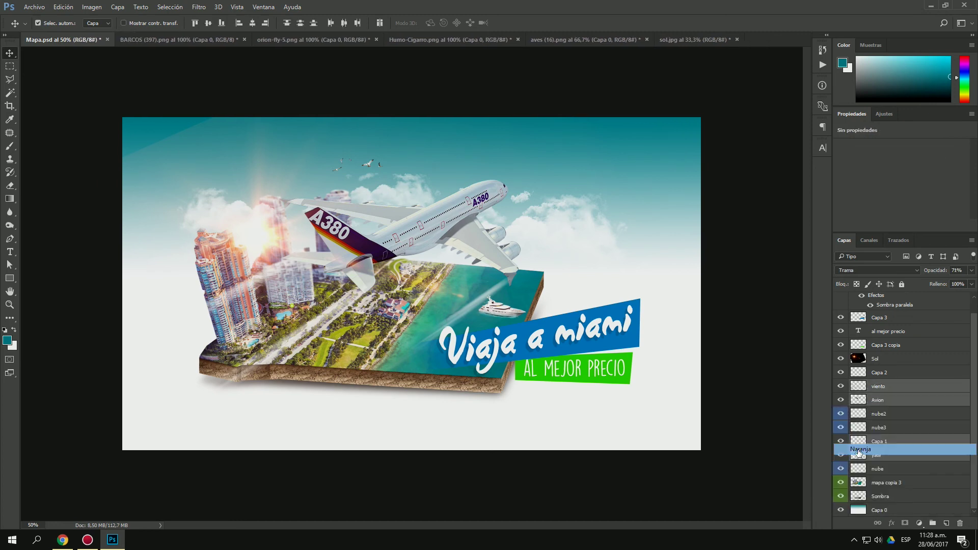
pyautogui.click(860, 449)
pyautogui.click(861, 373)
pyautogui.rightClick(841, 372)
pyautogui.click(861, 436)
pyautogui.click(876, 359)
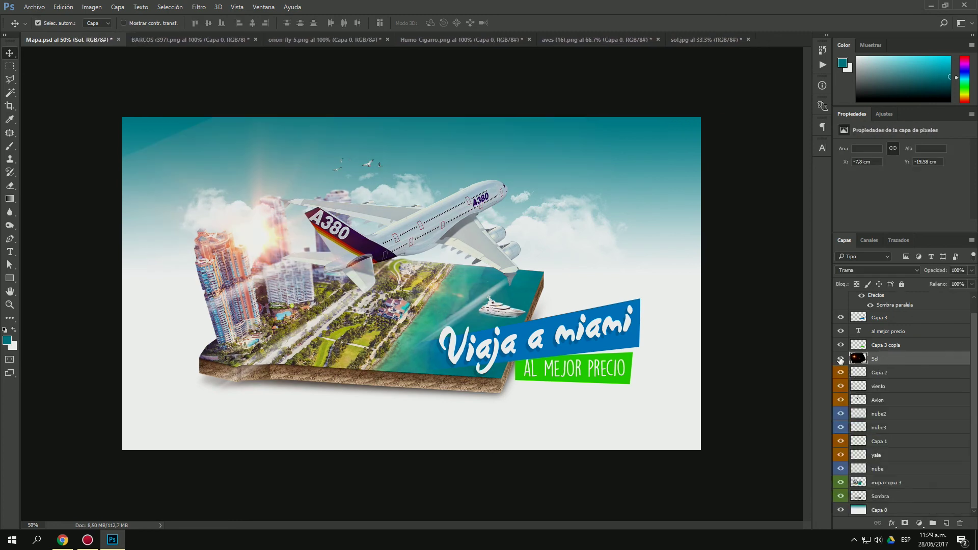
pyautogui.rightClick(841, 359)
pyautogui.click(860, 433)
pyautogui.click(876, 346)
# Label the title and banner layers violet, rename the bottom layer Fondo, and save
pyautogui.scroll(2, 877, 346)
pyautogui.keyDown('shift'); pyautogui.click(887, 299); pyautogui.keyUp('shift')
pyautogui.rightClick(841, 299)
pyautogui.click(860, 407)
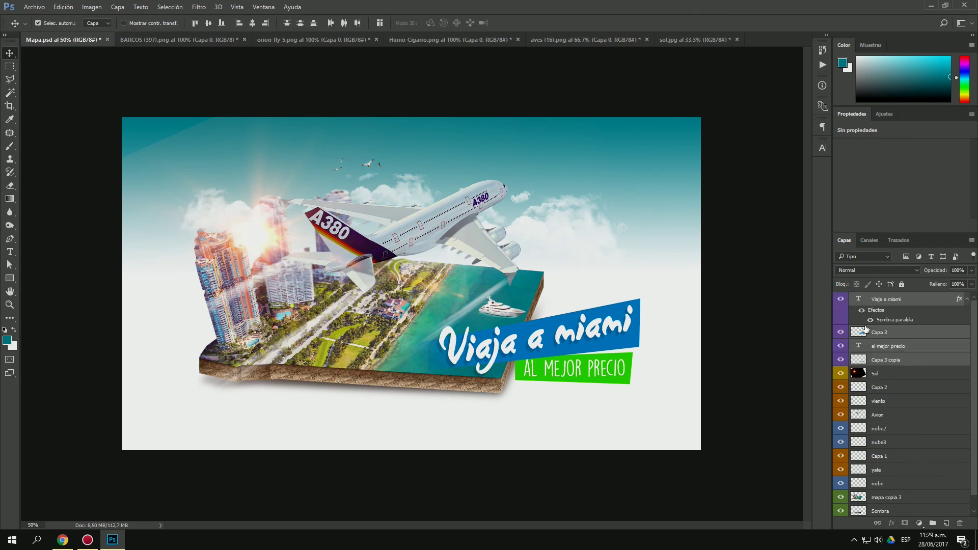
pyautogui.doubleClick(880, 506)
pyautogui.hotkey('ctrl', 's')
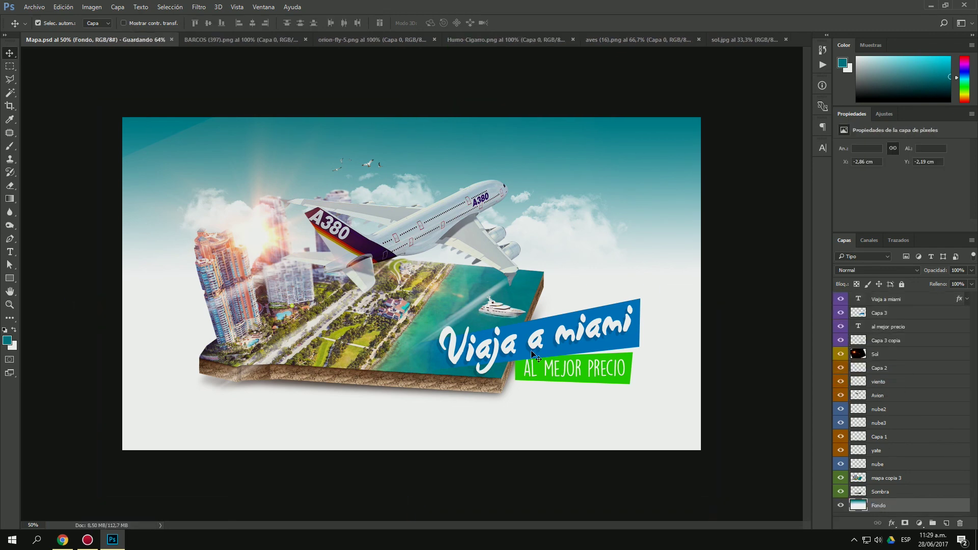
pyautogui.click(923, 382)
pyautogui.keyDown('ctrl'); pyautogui.click(923, 368); pyautogui.keyUp('ctrl')
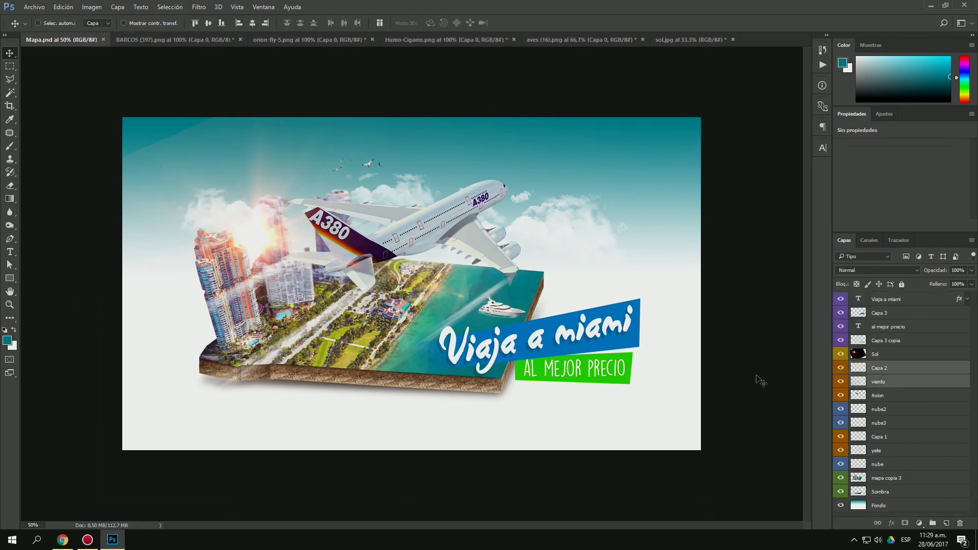
# Shift the A380 and its wind trail up and to the right
pyautogui.hotkey('ctrl', 't')
pyautogui.moveTo(479, 261); pyautogui.dragTo(491, 242)
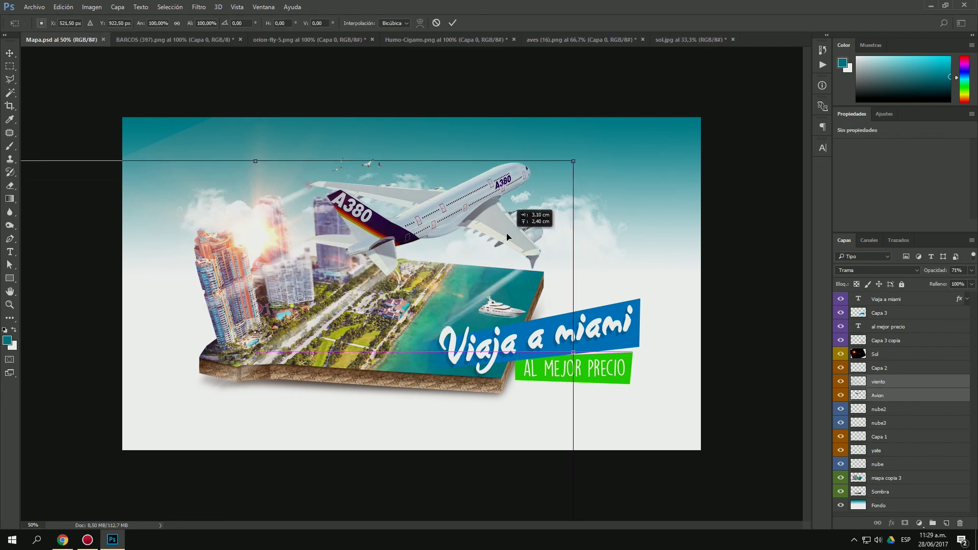
pyautogui.click(376, 170)
# Brighten the Sol flare's highlights with Levels and view the poster without panels
pyautogui.hotkey('ctrl', 'l')
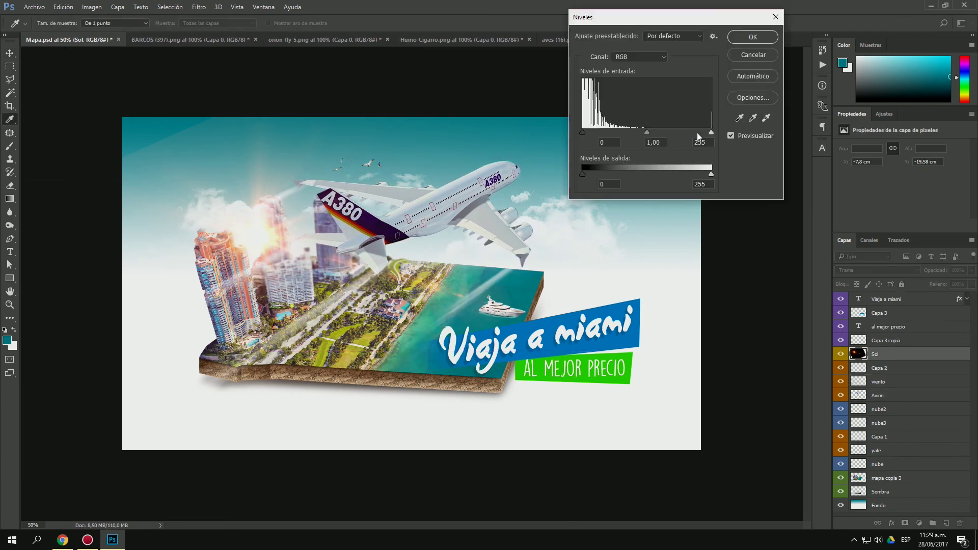
pyautogui.moveTo(711, 132); pyautogui.dragTo(635, 133)
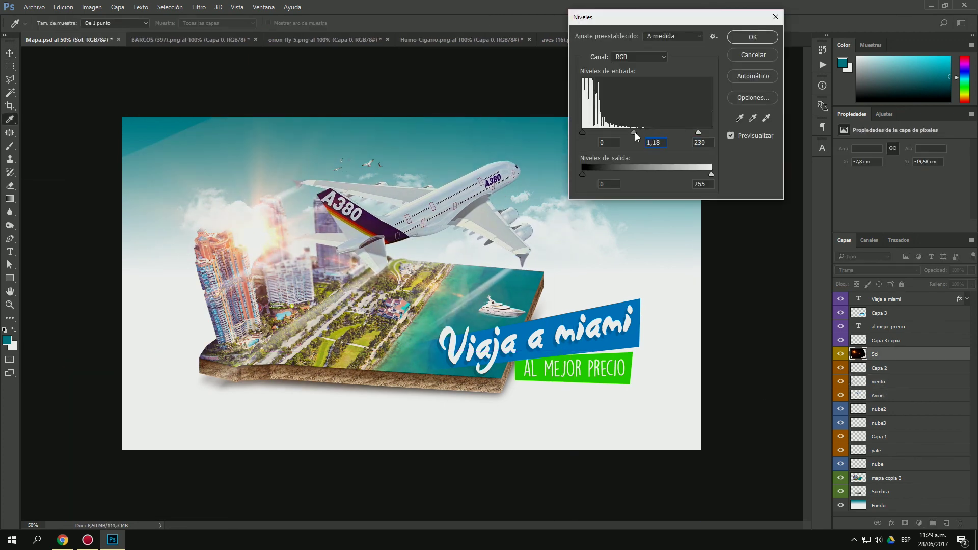
pyautogui.press('Return')
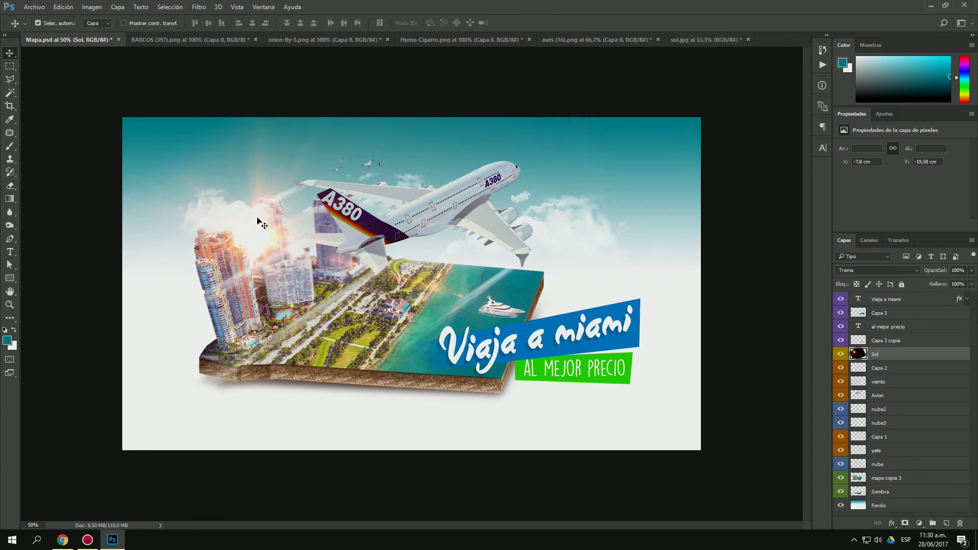
pyautogui.press('Tab')
pyautogui.hotkey('ctrl', '+')
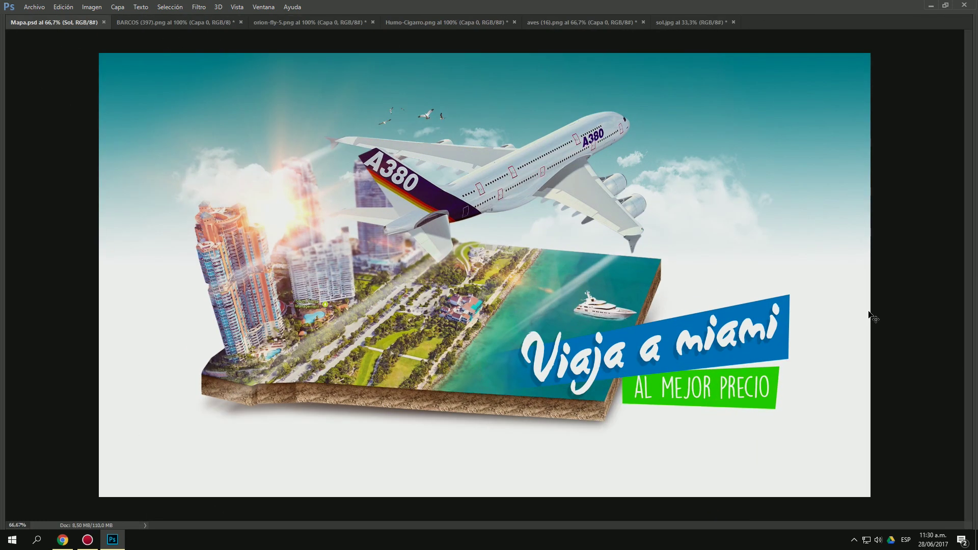